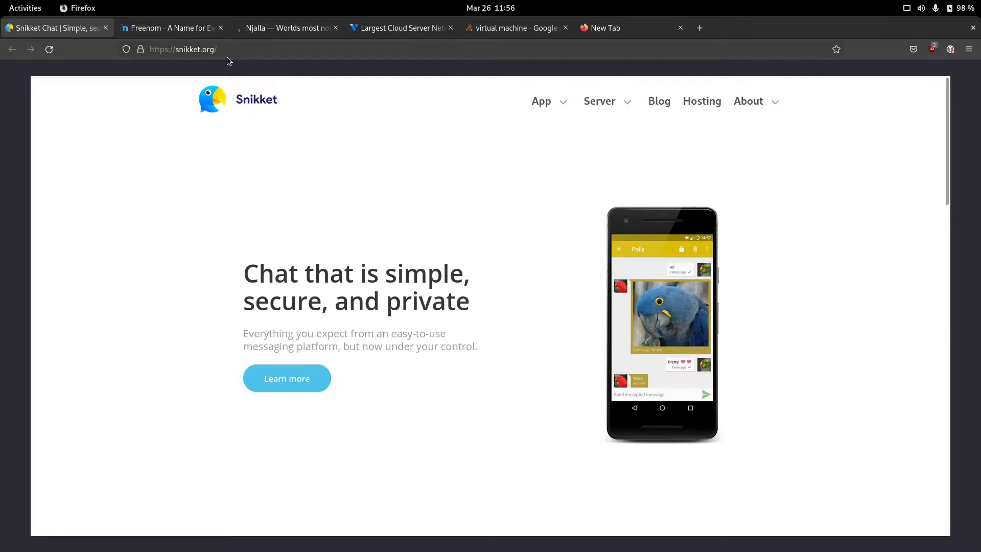
# Step: Select the snikket.org domain, switch to the new tab and enter user@ as an example address
pyautogui.doubleClick(214, 51)
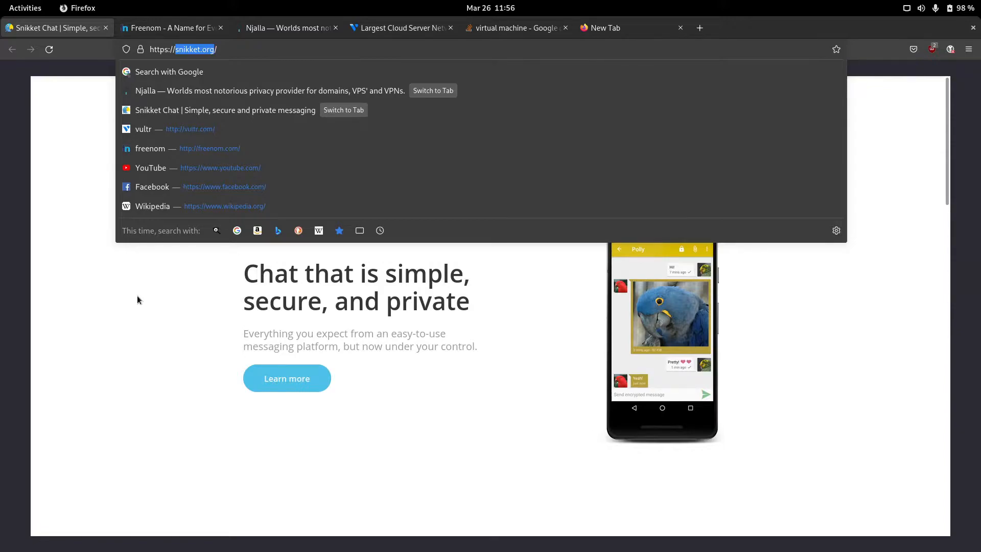
pyautogui.click(606, 26)
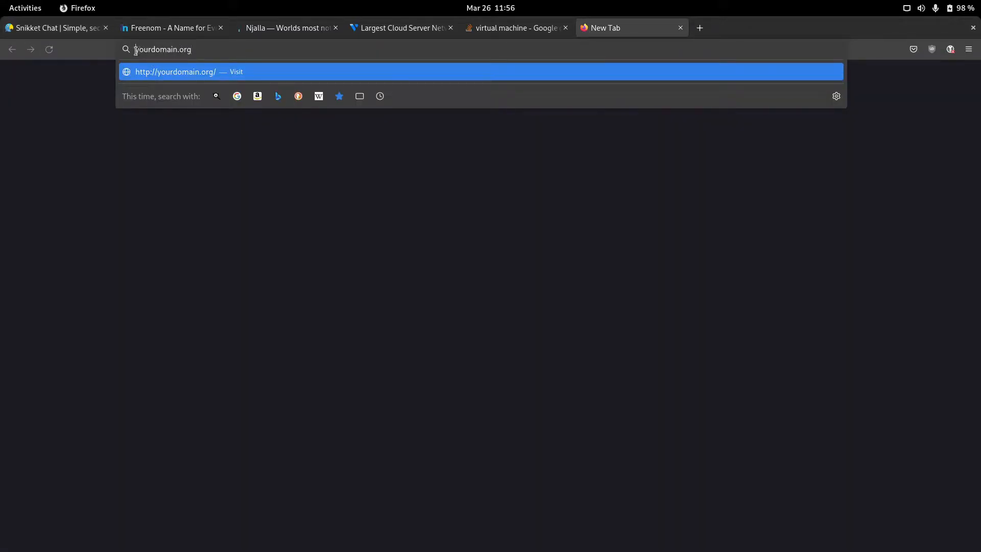
pyautogui.write('user@')
# Step: Switch to Vultr and scroll through its datacenter locations page to the location cards
pyautogui.click(389, 30)
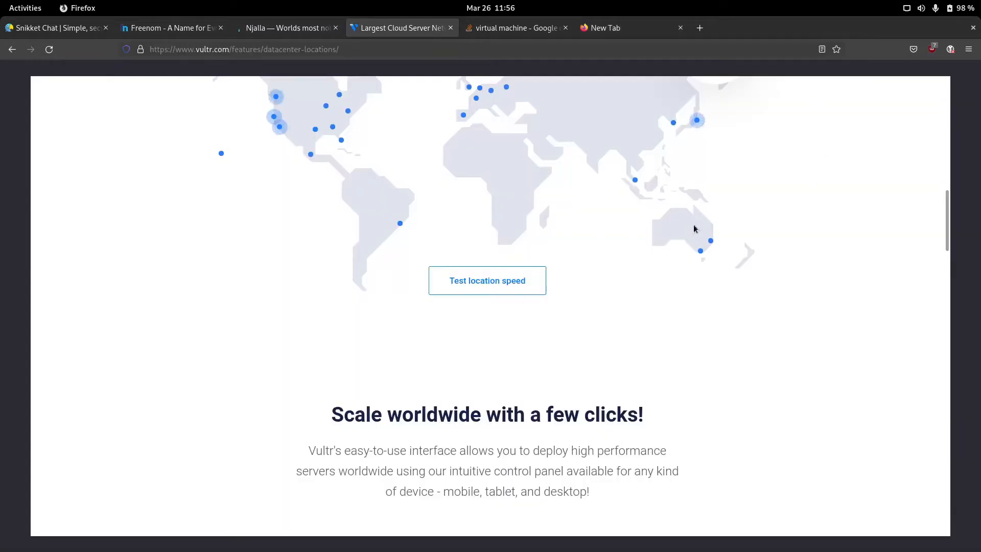
pyautogui.scroll(6, 691, 223)
pyautogui.scroll(5, 689, 224)
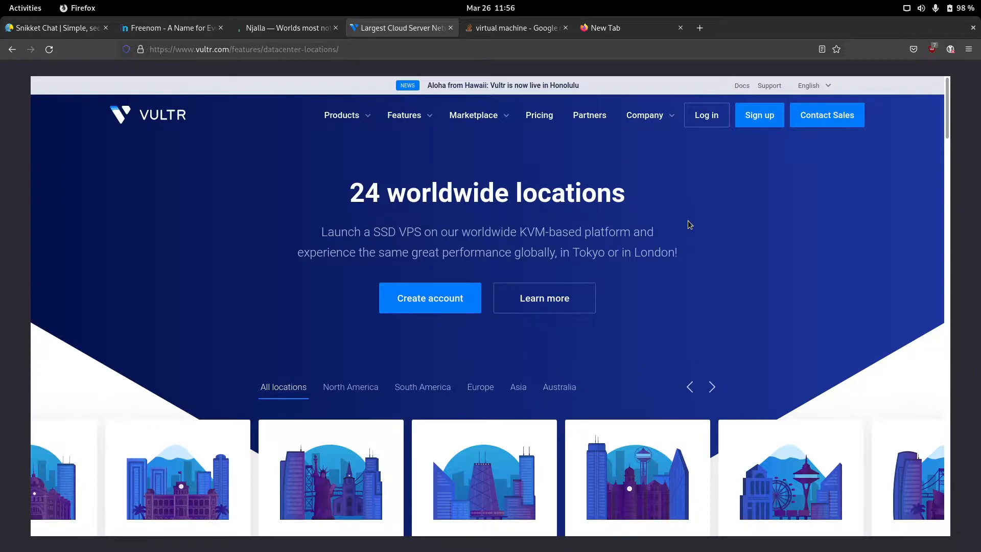
pyautogui.scroll(-3, 688, 221)
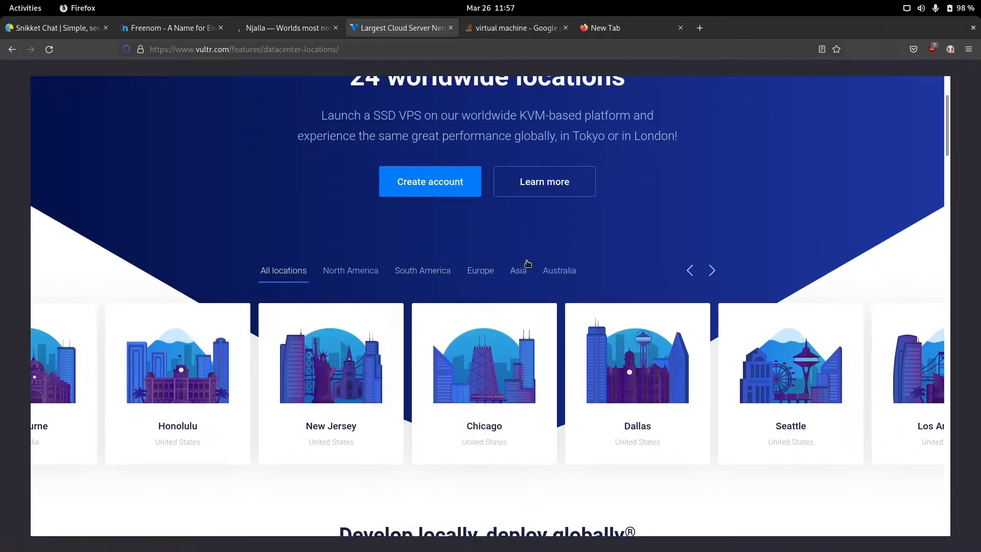
pyautogui.scroll(-1, 652, 219)
pyautogui.scroll(-4, 653, 218)
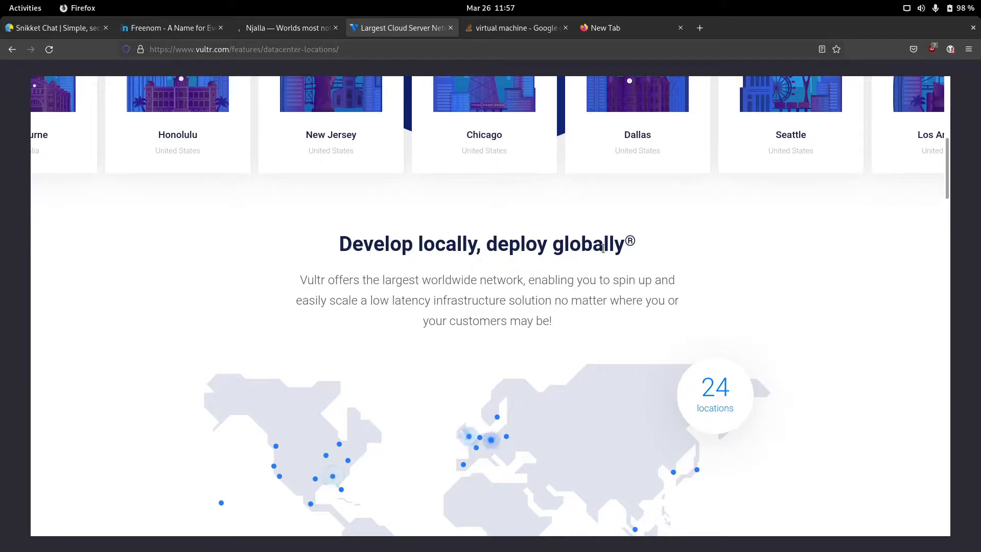
pyautogui.scroll(10, 603, 248)
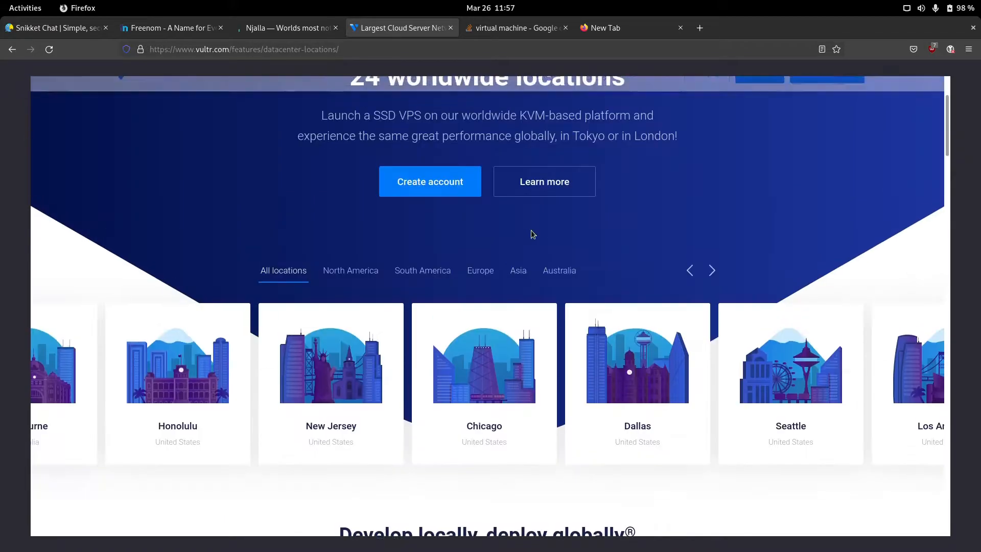
# Step: Switch to Njalla and scroll up to its domain search box
pyautogui.click(289, 27)
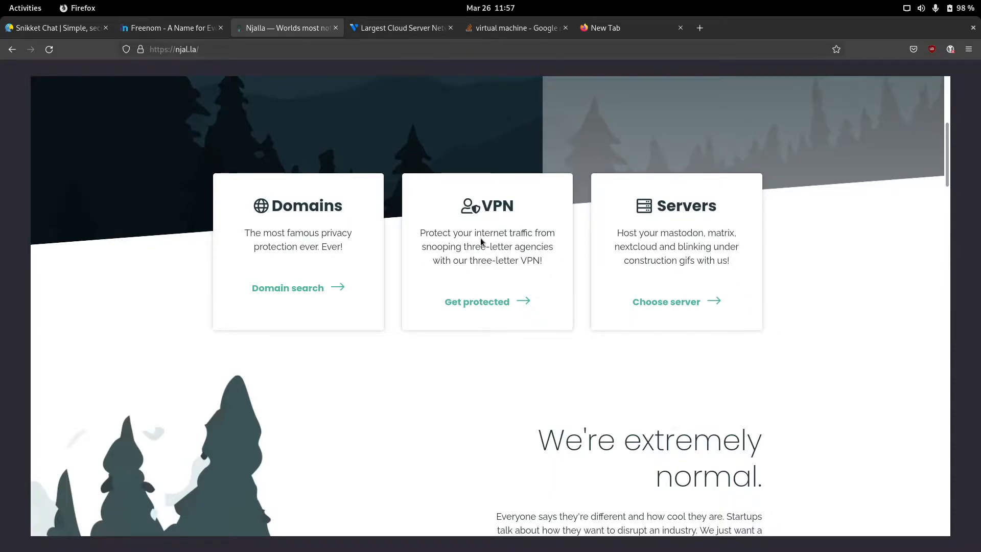
pyautogui.scroll(5, 482, 242)
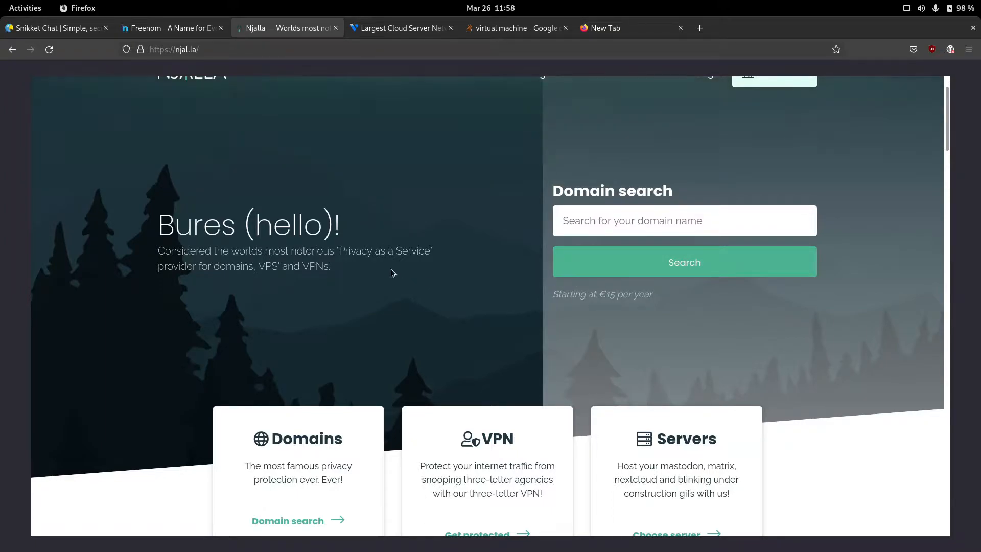
# Step: Search Freenom for chadchayt.tk, then switch to the Stack Overflow free-VM answer
pyautogui.click(200, 28)
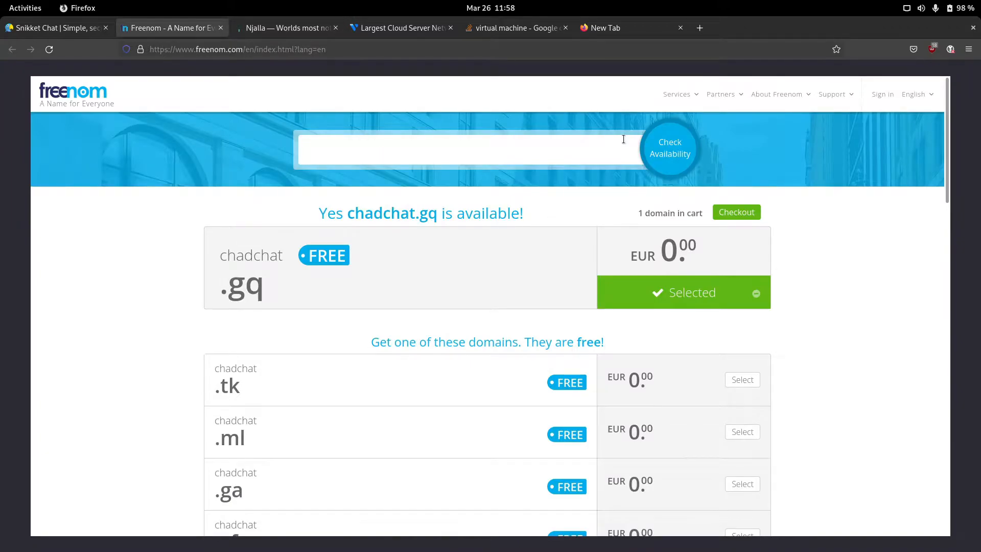
pyautogui.write('chadchayt')
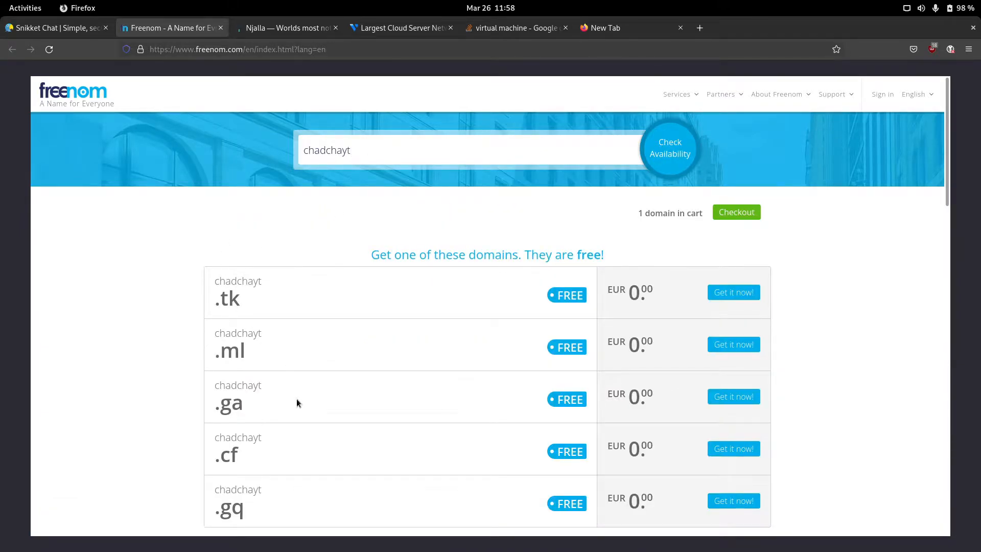
pyautogui.scroll(-5, 327, 371)
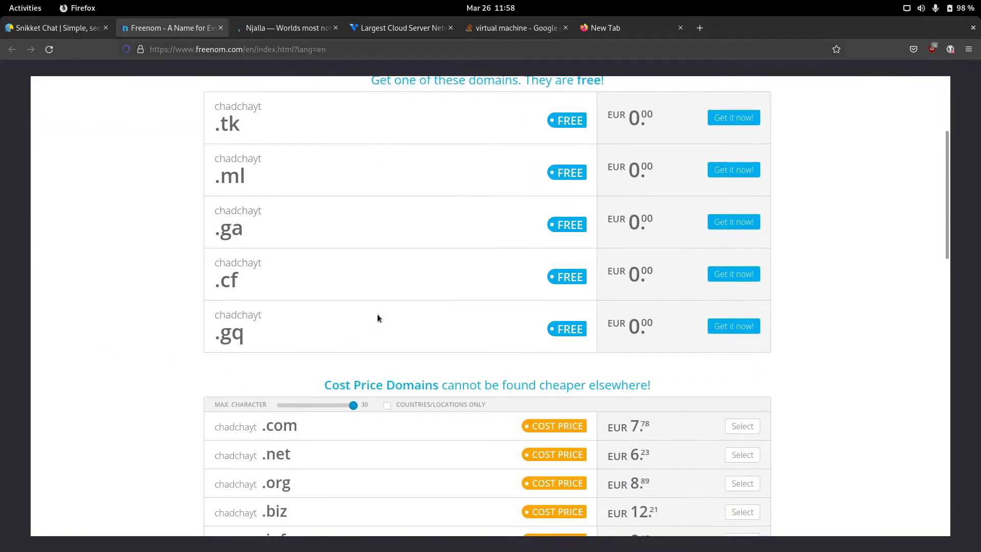
pyautogui.scroll(5, 569, 322)
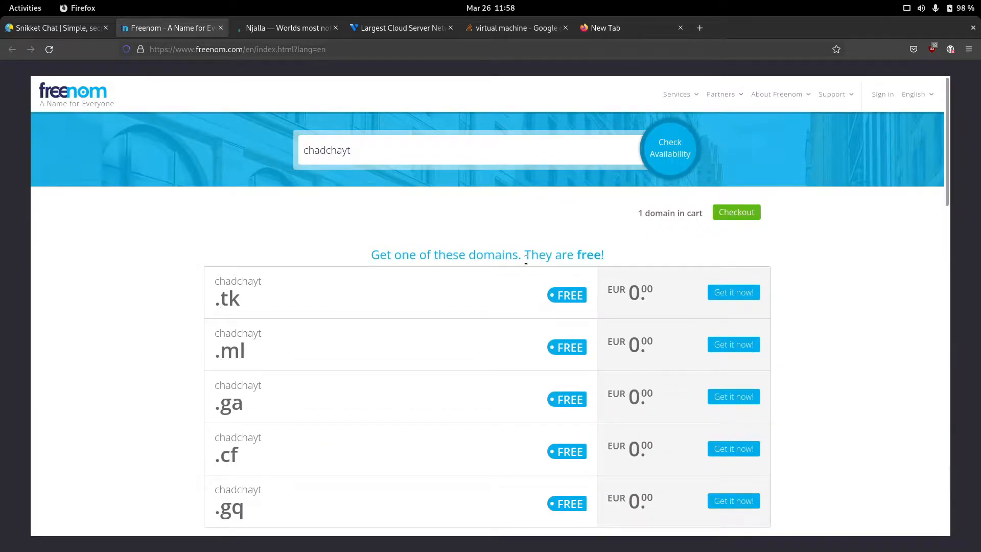
pyautogui.write('.tk')
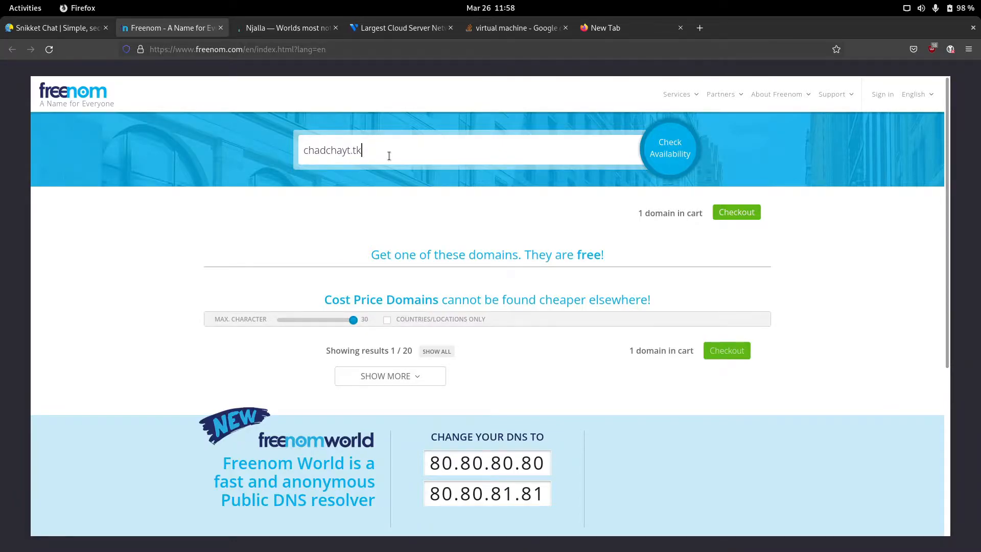
pyautogui.press('Return')
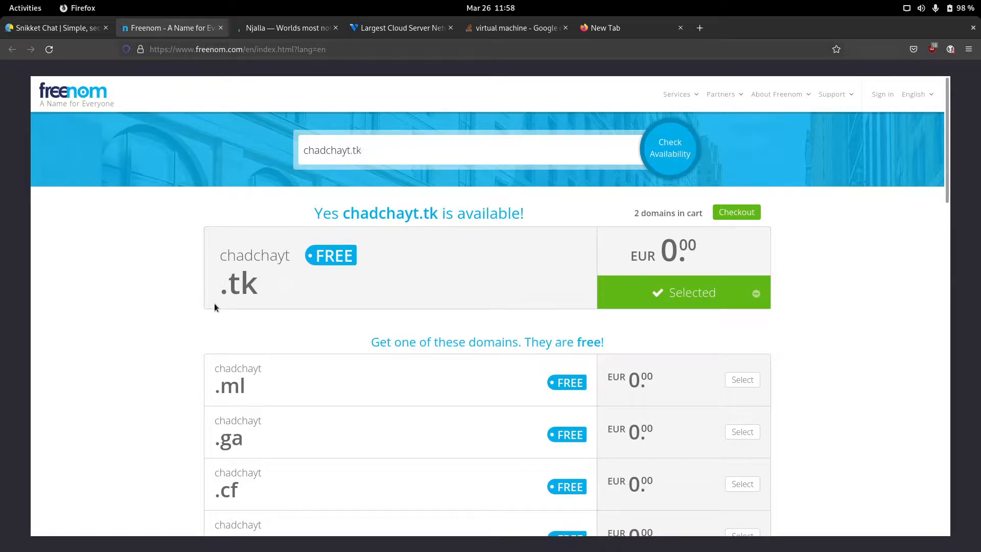
pyautogui.click(512, 25)
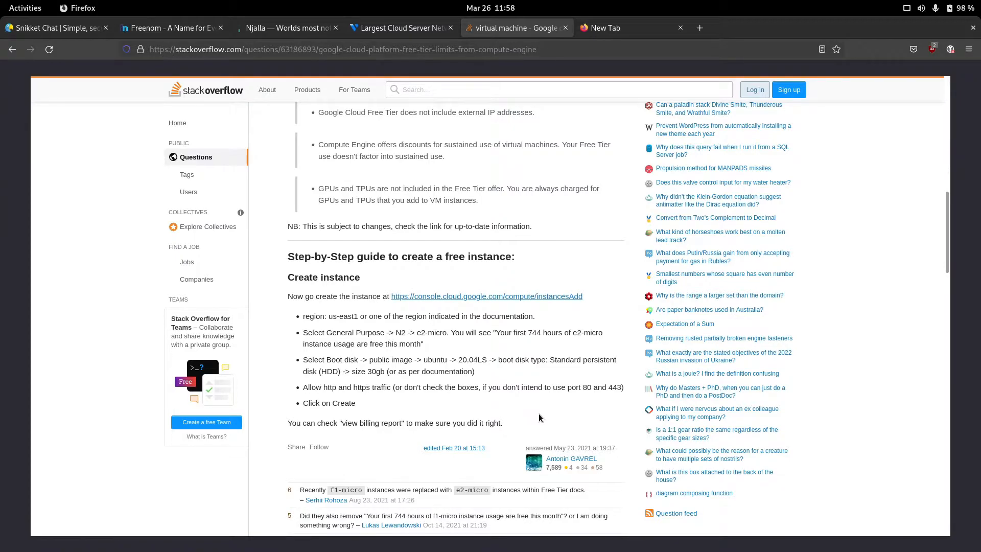
pyautogui.scroll(15, 469, 244)
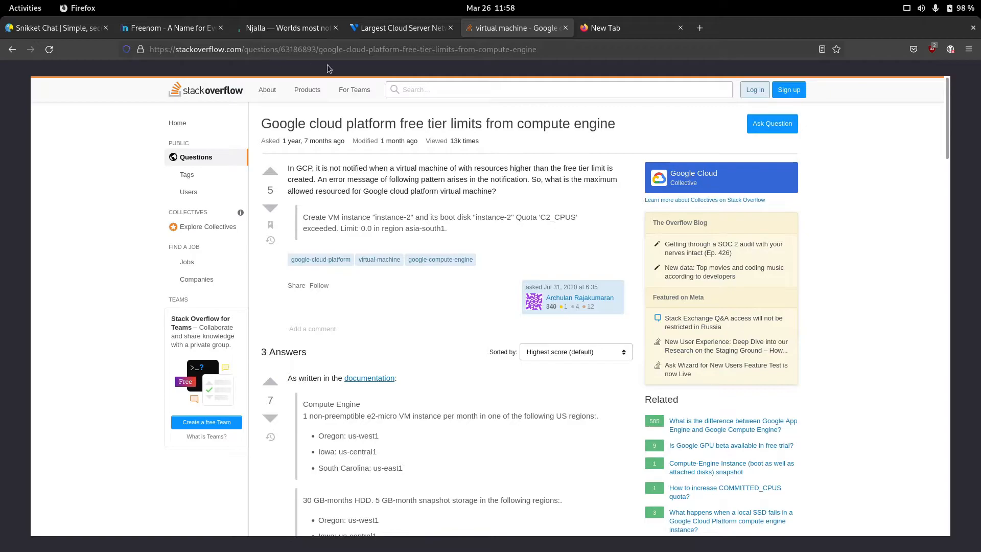
pyautogui.scroll(-10, 495, 241)
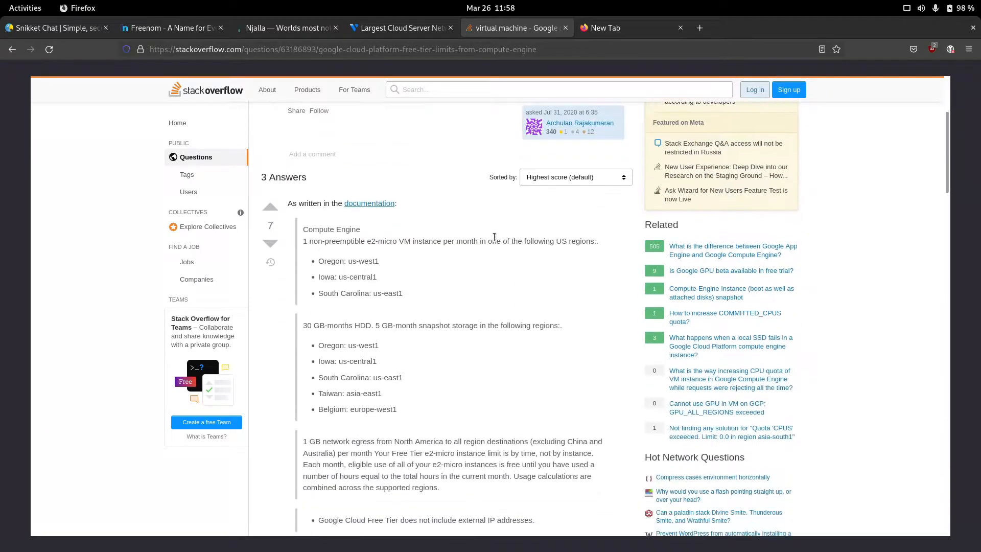
pyautogui.scroll(-3, 504, 302)
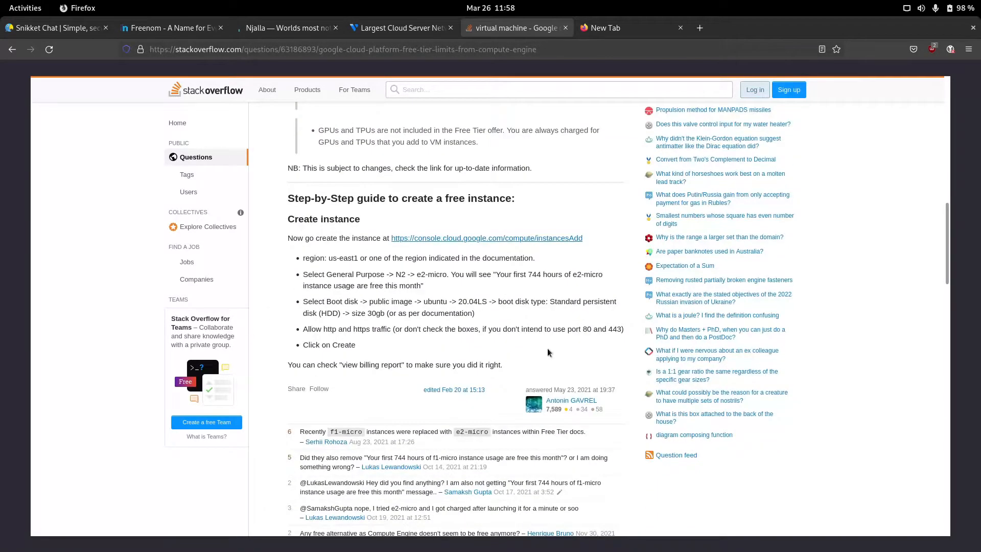
pyautogui.moveTo(289, 199); pyautogui.dragTo(500, 319)
pyautogui.click(525, 347)
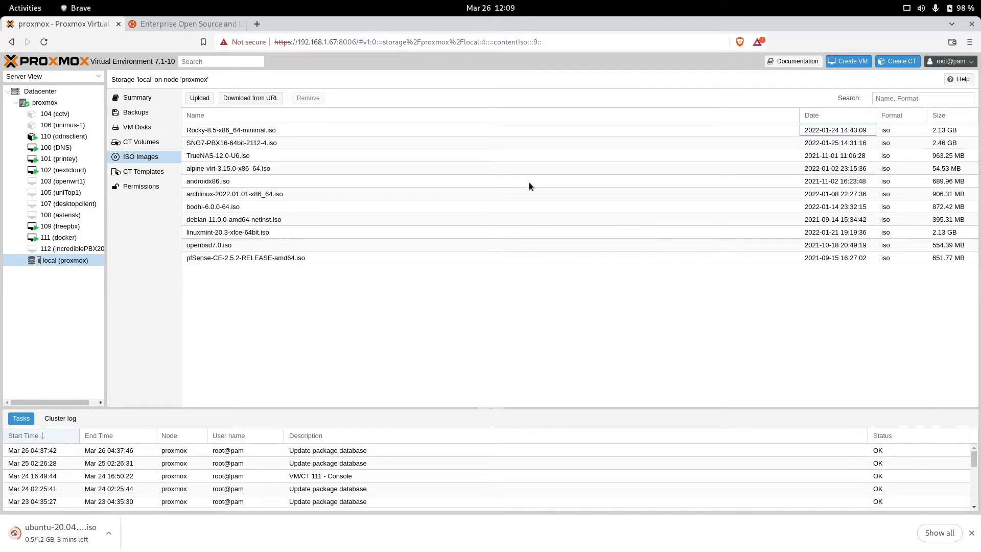
pyautogui.click(200, 23)
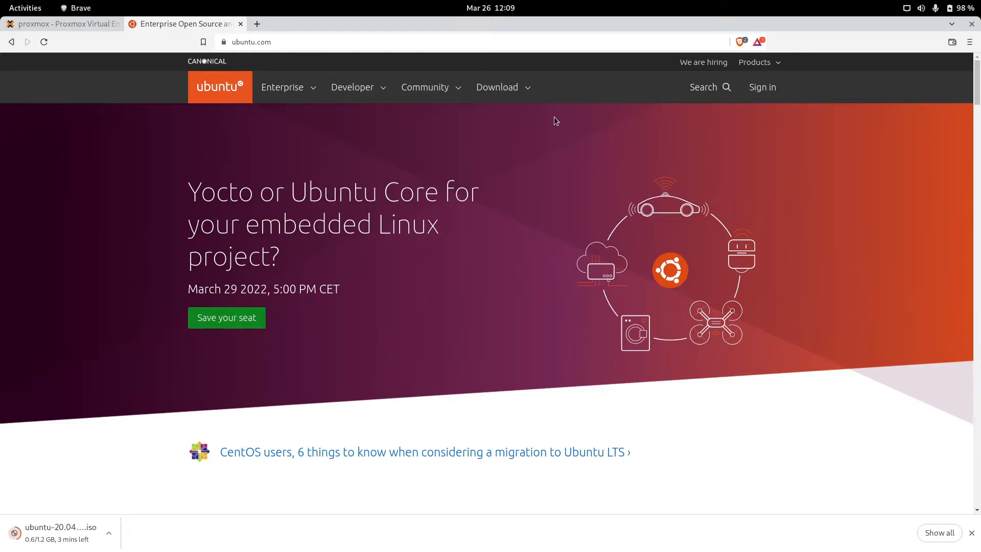
pyautogui.click(524, 91)
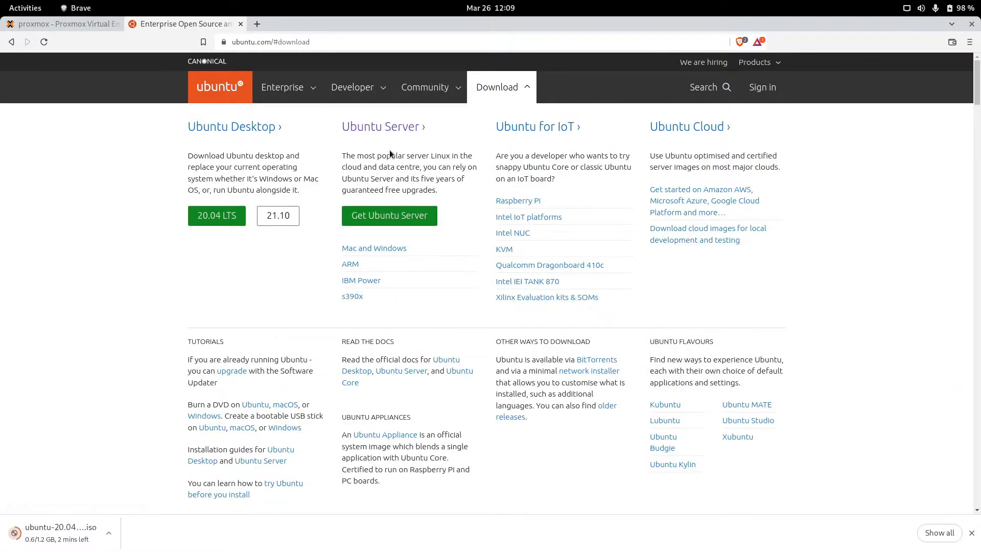
pyautogui.click(409, 220)
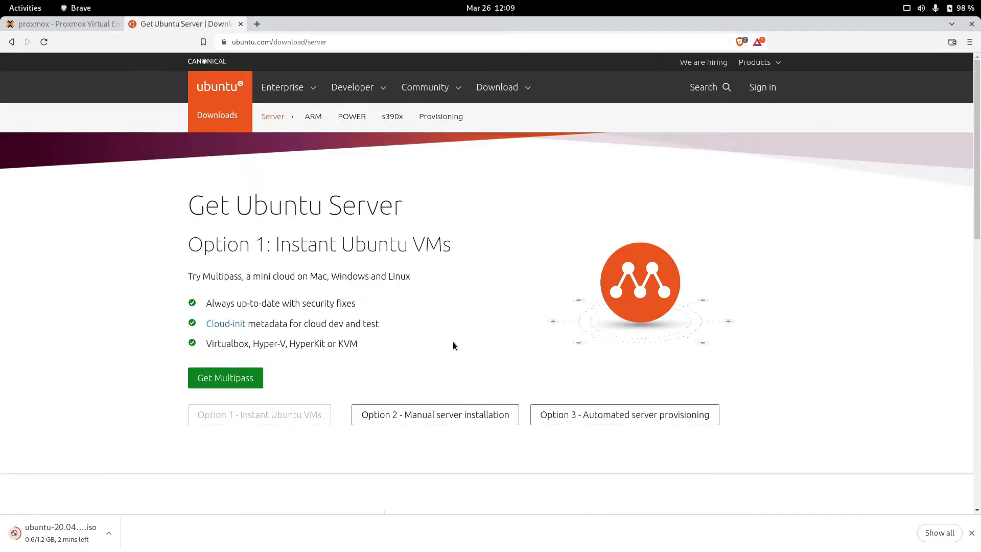
pyautogui.scroll(-3, 453, 346)
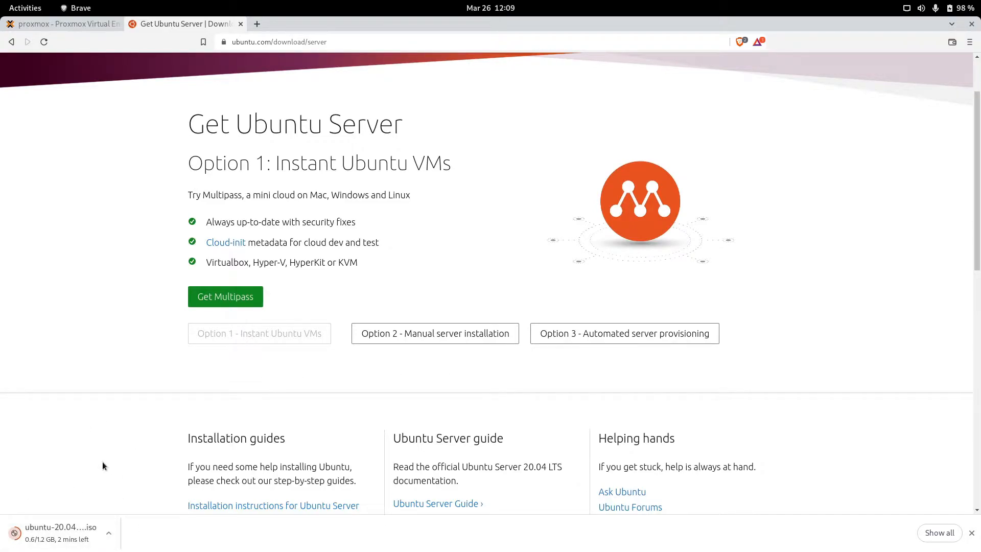
pyautogui.click(74, 23)
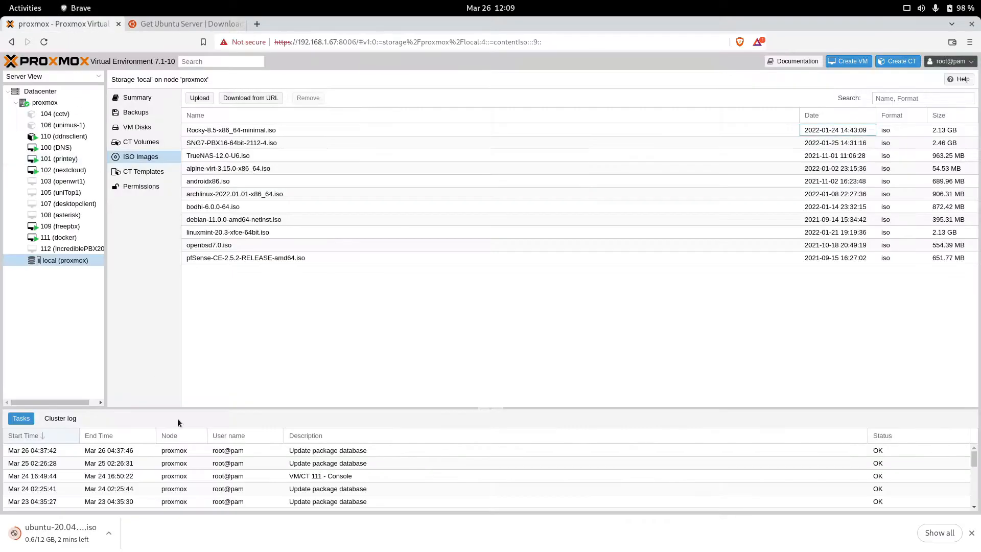
# Step: Upload ubuntu-20.04.4-live-server-amd64.iso to local storage and close the upload window
pyautogui.click(197, 98)
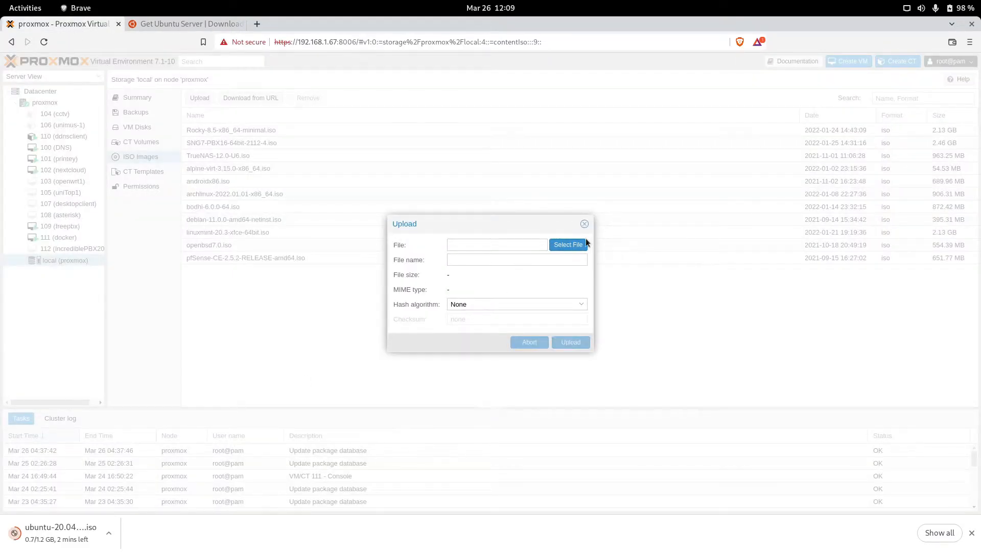
pyautogui.click(584, 224)
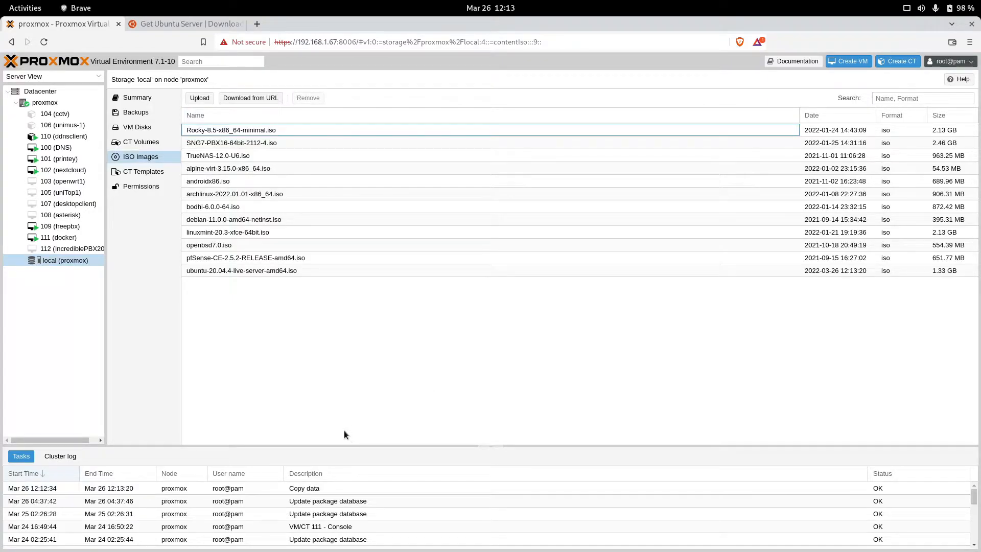
# Step: Start a new VM named snikket with ubuntu-20.04.4-live-server-amd64.iso as install media
pyautogui.click(849, 62)
pyautogui.click(453, 250)
pyautogui.write('snikket')
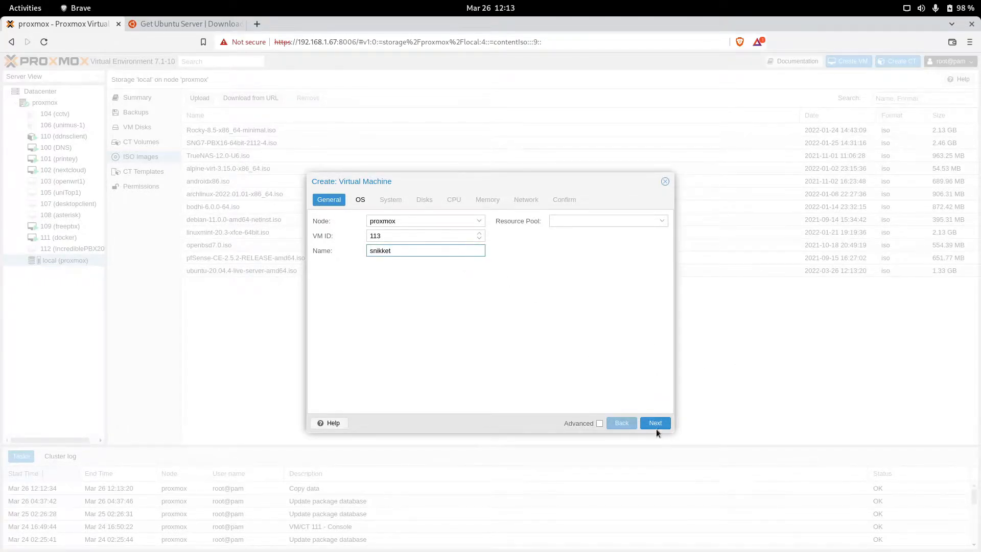
pyautogui.click(656, 424)
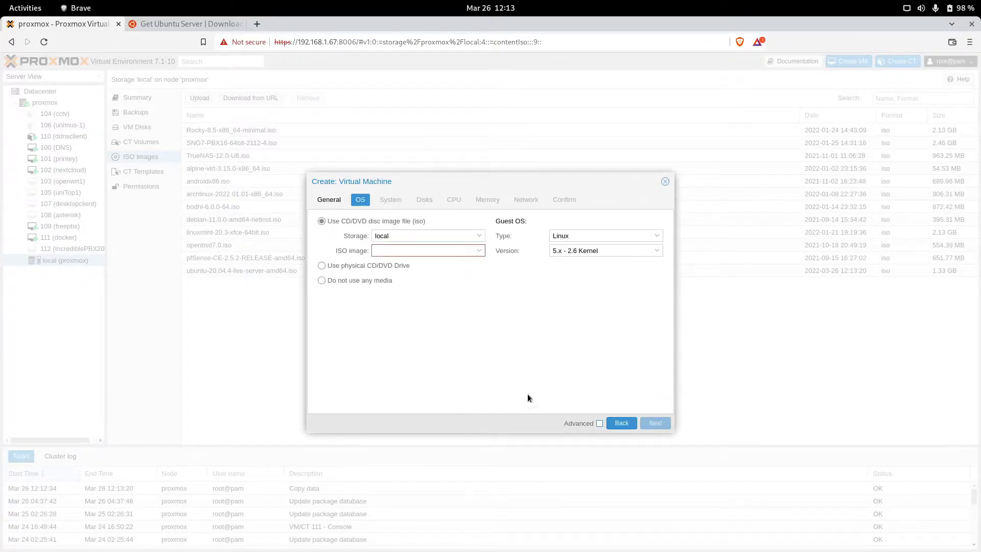
pyautogui.click(450, 251)
pyautogui.scroll(-1, 498, 396)
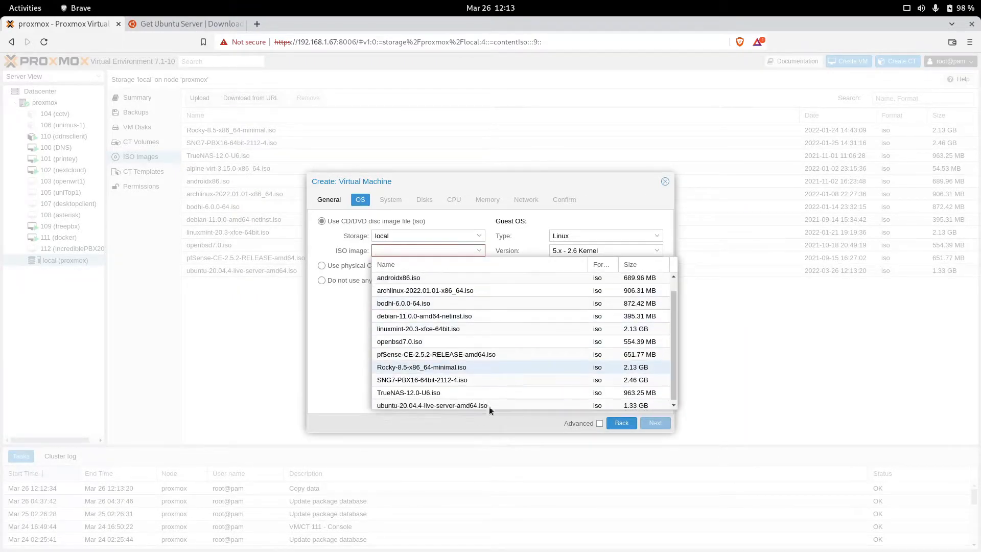
pyautogui.click(456, 403)
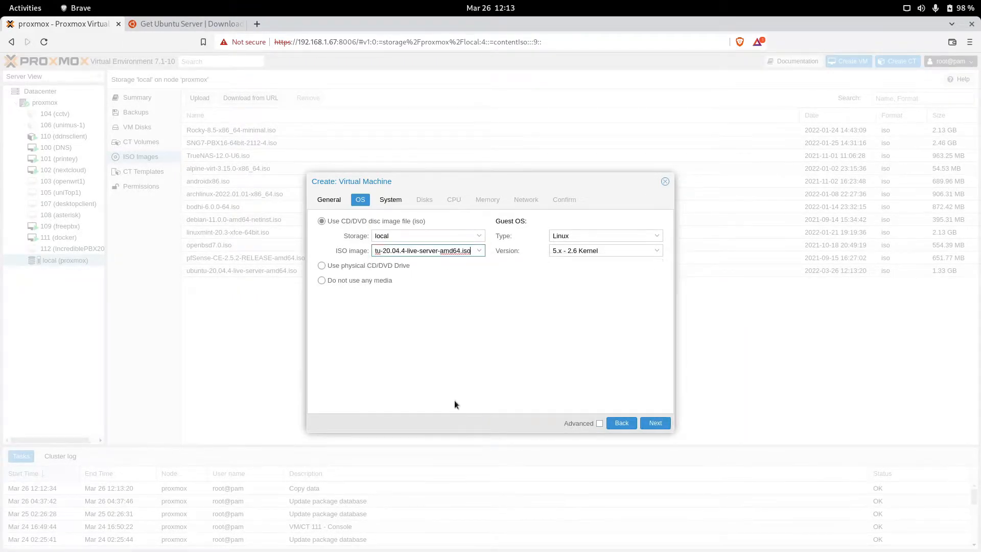
pyautogui.click(655, 423)
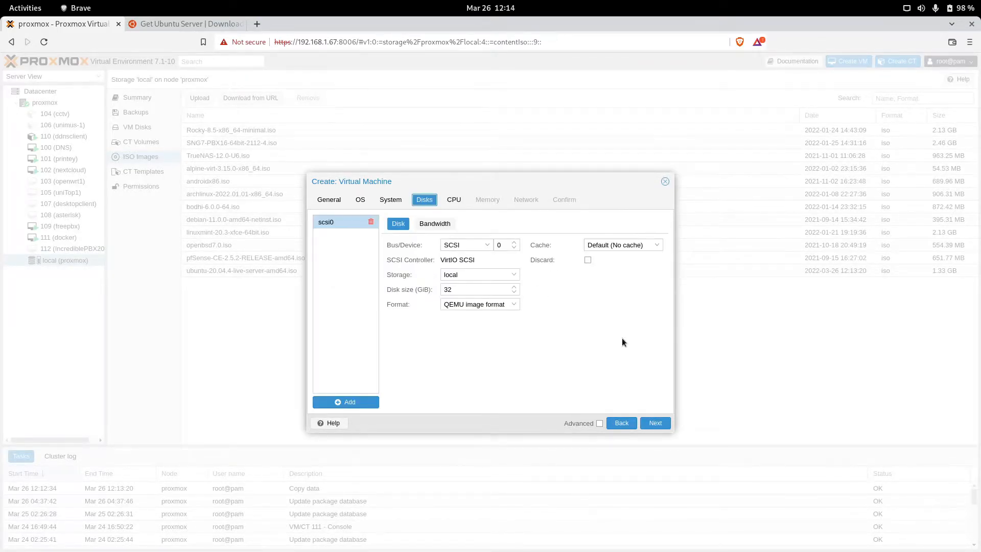
# Step: Set the VM's disk size to 35 GiB and its CPU to 2 cores
pyautogui.click(489, 293)
pyautogui.press('BackSpace')
pyautogui.write('5')
pyautogui.click(655, 424)
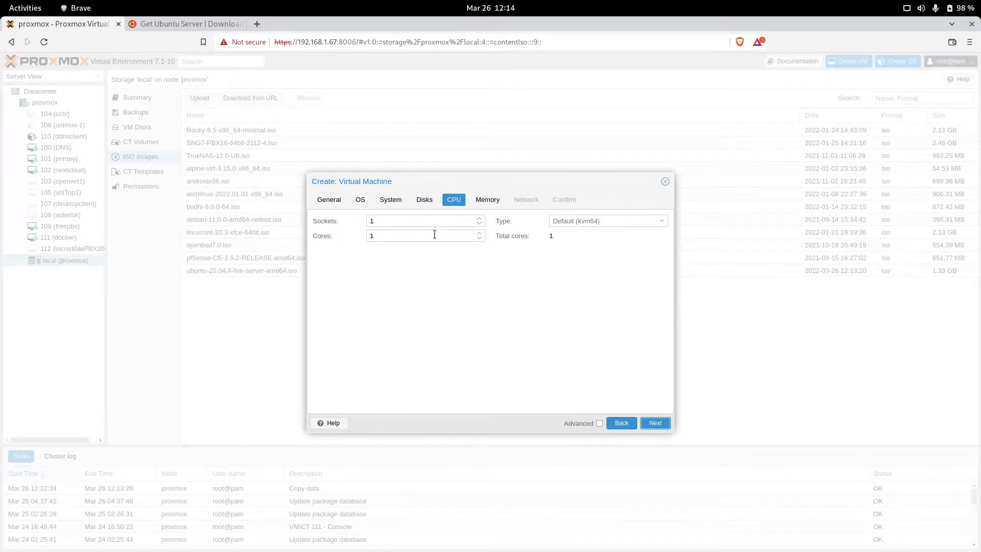
pyautogui.doubleClick(452, 235)
pyautogui.write('2')
pyautogui.click(608, 400)
# Step: Give the VM 1024 MiB of memory and create it with default network settings
pyautogui.click(657, 424)
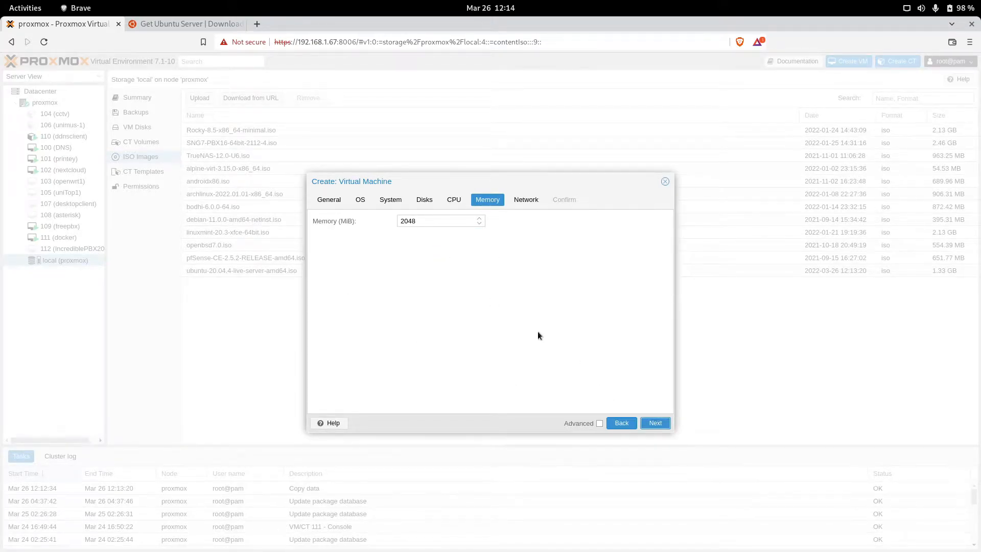
pyautogui.doubleClick(435, 225)
pyautogui.write('1024')
pyautogui.click(659, 423)
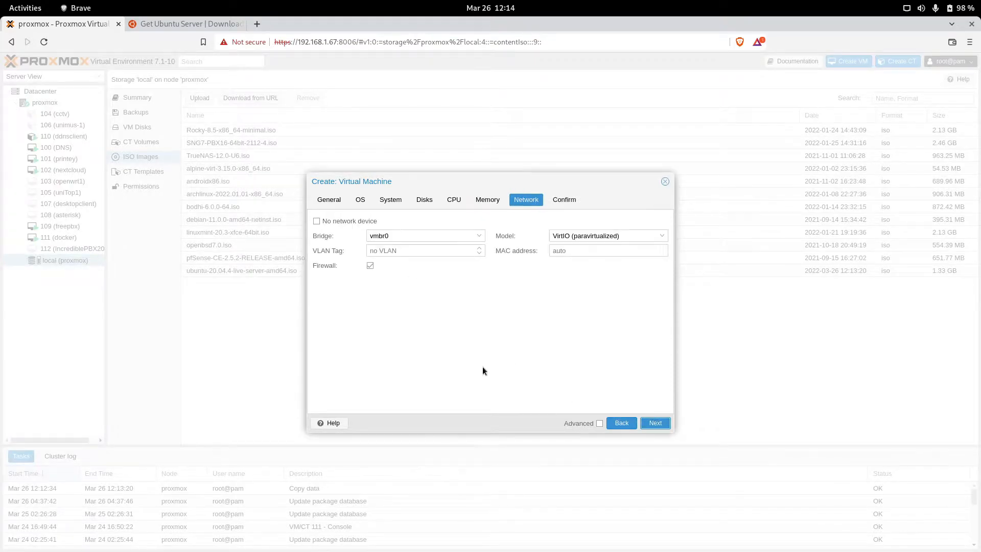
pyautogui.click(655, 424)
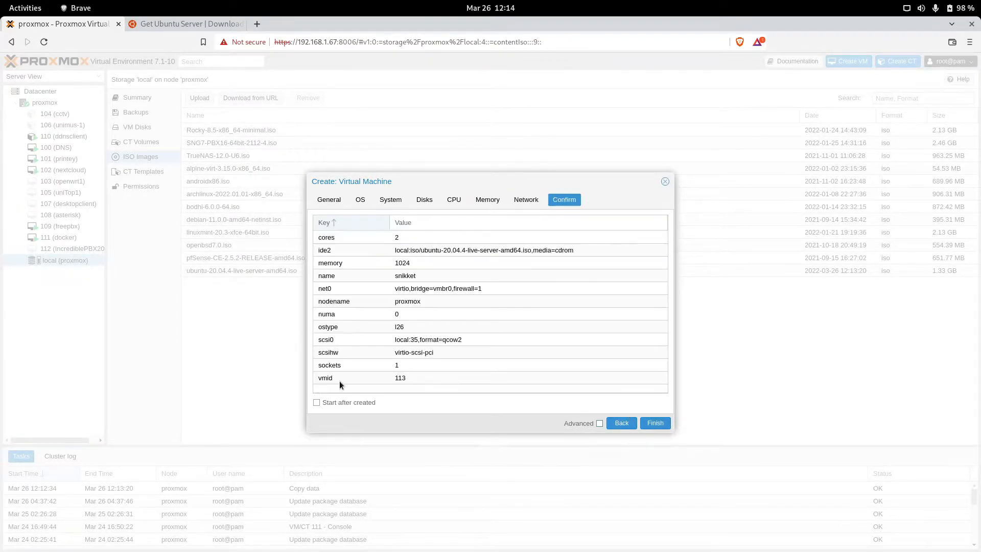
pyautogui.click(655, 423)
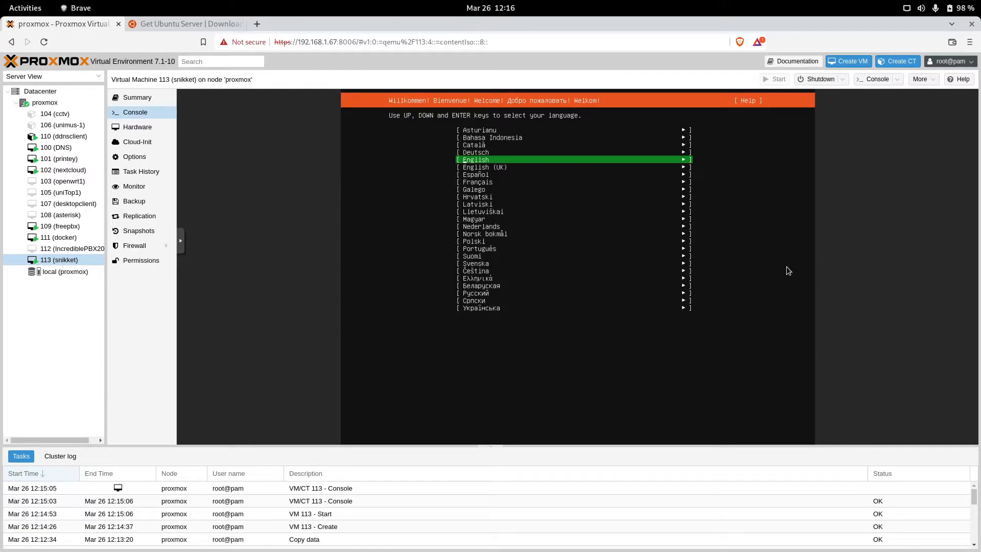
# Step: Confirm English as the Ubuntu installer's language
pyautogui.press('Down')
pyautogui.press('Down')
pyautogui.press('Up')
pyautogui.press('Up')
pyautogui.press('Return')
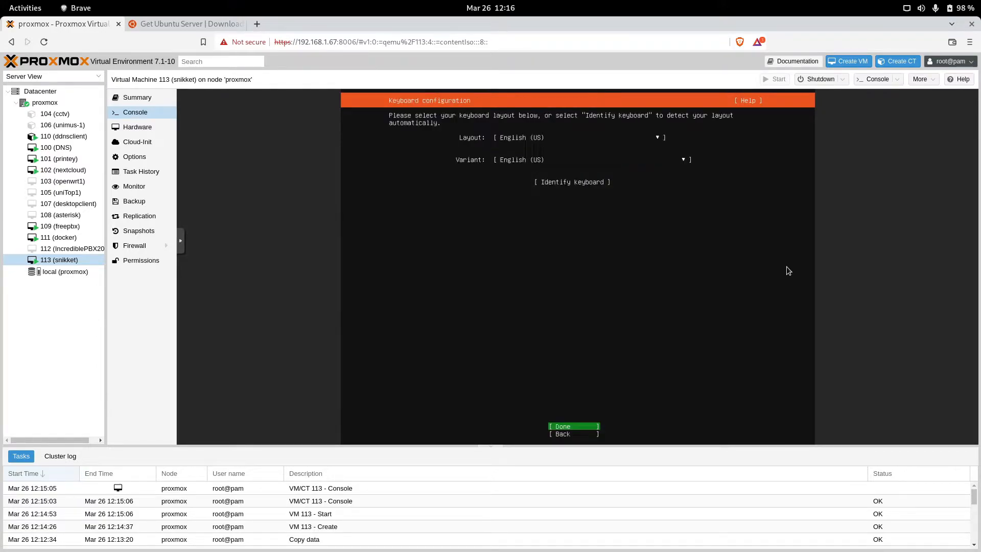
# Step: Choose Spanish as the keyboard layout and confirm the keyboard settings
pyautogui.press('Up')
pyautogui.press('Up')
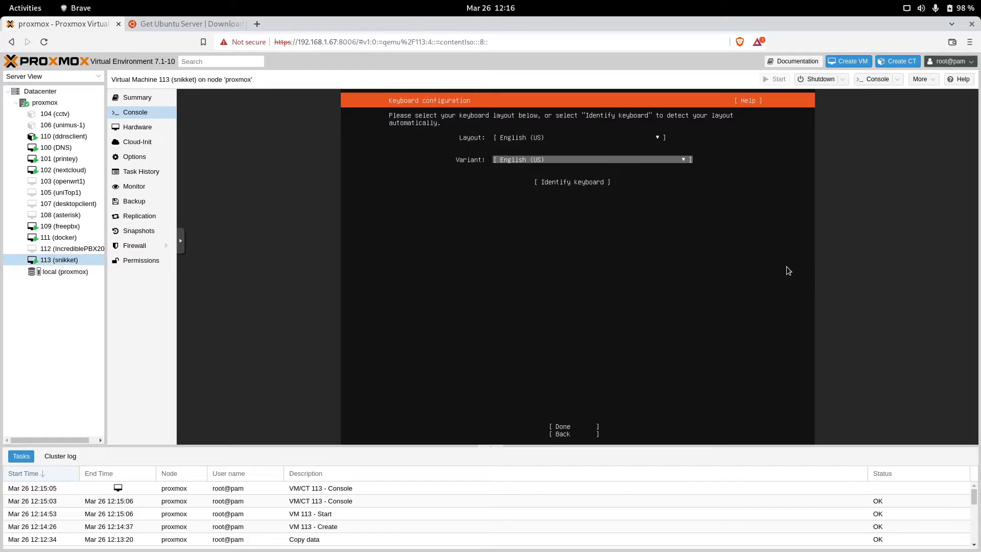
pyautogui.press('Up')
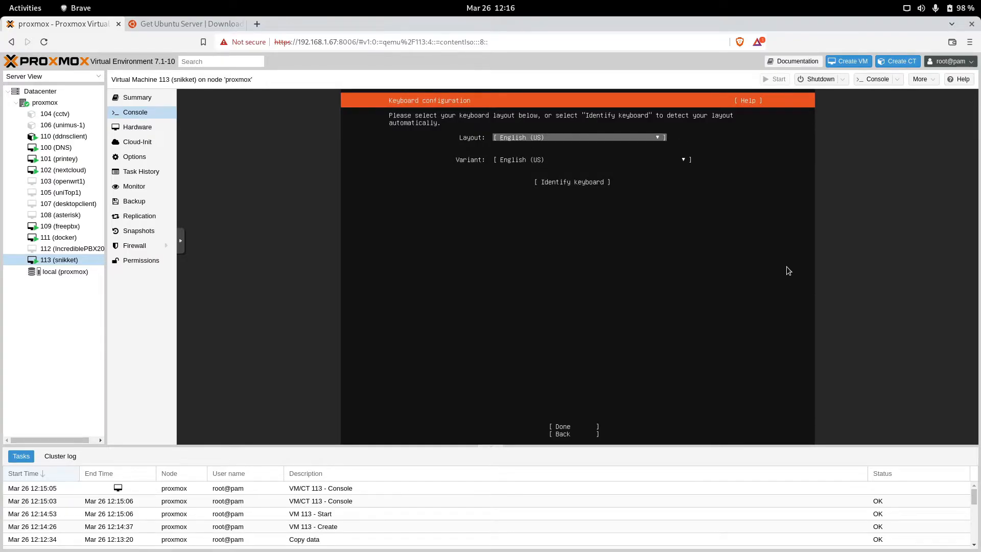
pyautogui.press('Return')
pyautogui.press('Down')
pyautogui.press('Down')
pyautogui.press('Down')
pyautogui.press('Down')
pyautogui.press('Down')
pyautogui.press('Down')
pyautogui.press('Down')
pyautogui.press('Down')
pyautogui.press('Down')
pyautogui.press('Down')
pyautogui.press('Down')
pyautogui.press('Down')
pyautogui.press('Down')
pyautogui.press('Down')
pyautogui.press('Down')
pyautogui.press('Down')
pyautogui.press('Down')
pyautogui.press('Down')
pyautogui.press('Down')
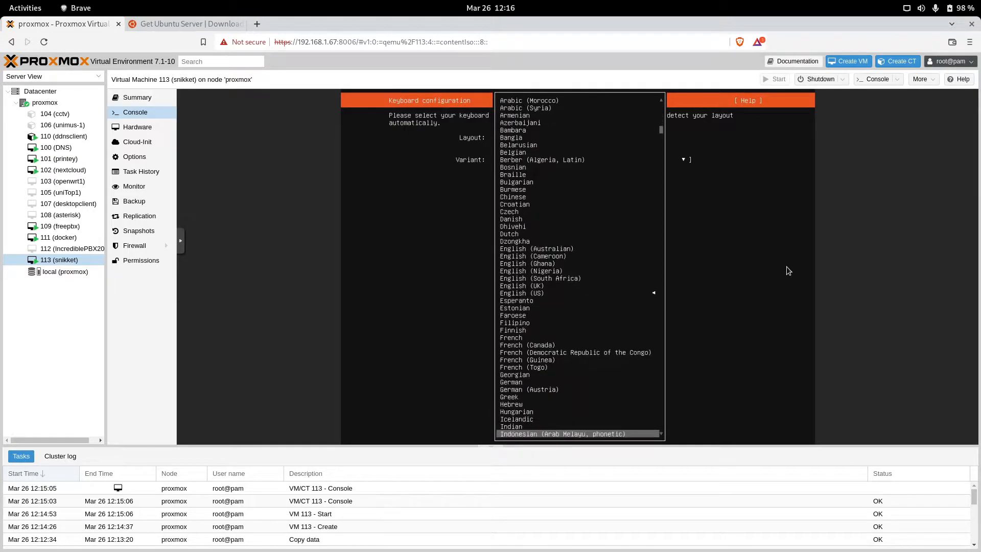
pyautogui.press('Down')
pyautogui.press('Down')
pyautogui.press('Down')
pyautogui.press('Down')
pyautogui.press('Down')
pyautogui.press('Down')
pyautogui.press('Down')
pyautogui.press('Down')
pyautogui.press('Down')
pyautogui.press('Down')
pyautogui.press('Down')
pyautogui.press('Down')
pyautogui.press('Down')
pyautogui.press('Down')
pyautogui.press('Down')
pyautogui.press('Down')
pyautogui.press('Down')
pyautogui.press('Down')
pyautogui.press('Down')
pyautogui.press('Down')
pyautogui.press('Down')
pyautogui.press('Down')
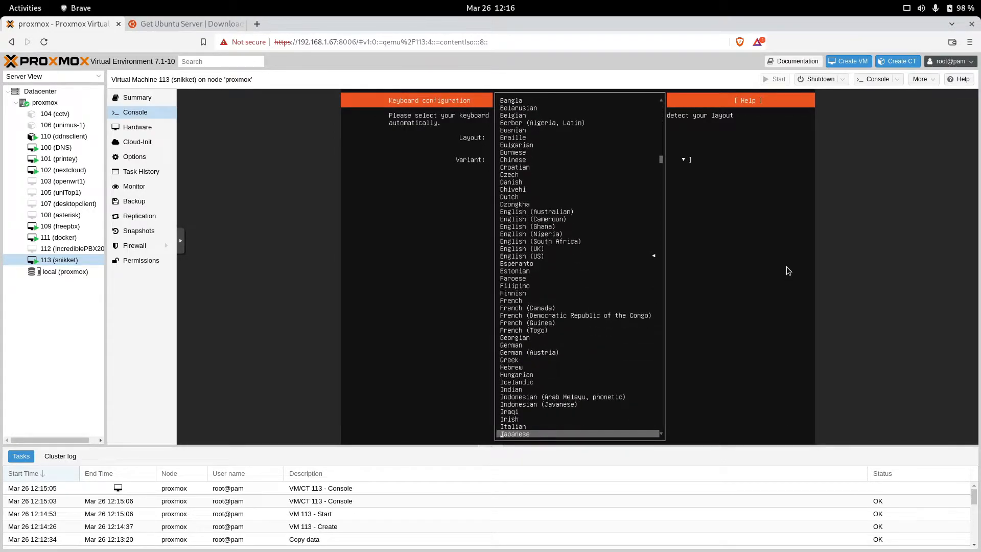
pyautogui.press('Down')
pyautogui.press('Down')
pyautogui.press('Down')
pyautogui.press('Down')
pyautogui.press('Down')
pyautogui.press('Down')
pyautogui.press('Down')
pyautogui.press('Down')
pyautogui.press('Down')
pyautogui.press('Down')
pyautogui.press('Down')
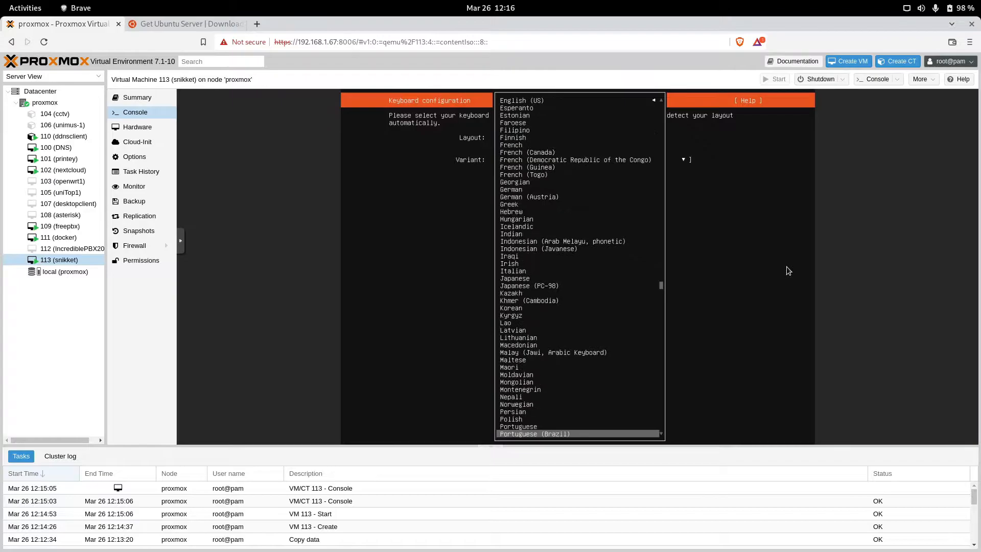
pyautogui.press('Down')
pyautogui.press('Down')
pyautogui.press('Down')
pyautogui.press('Up')
pyautogui.press('Up')
pyautogui.press('Up')
pyautogui.press('Return')
pyautogui.press('Tab')
pyautogui.press('Tab')
pyautogui.press('Tab')
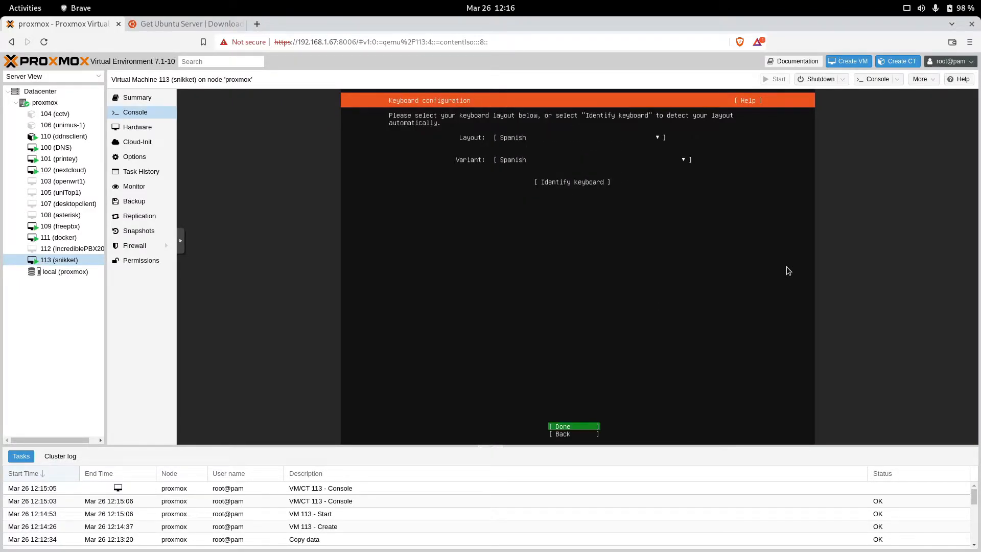
pyautogui.press('Return')
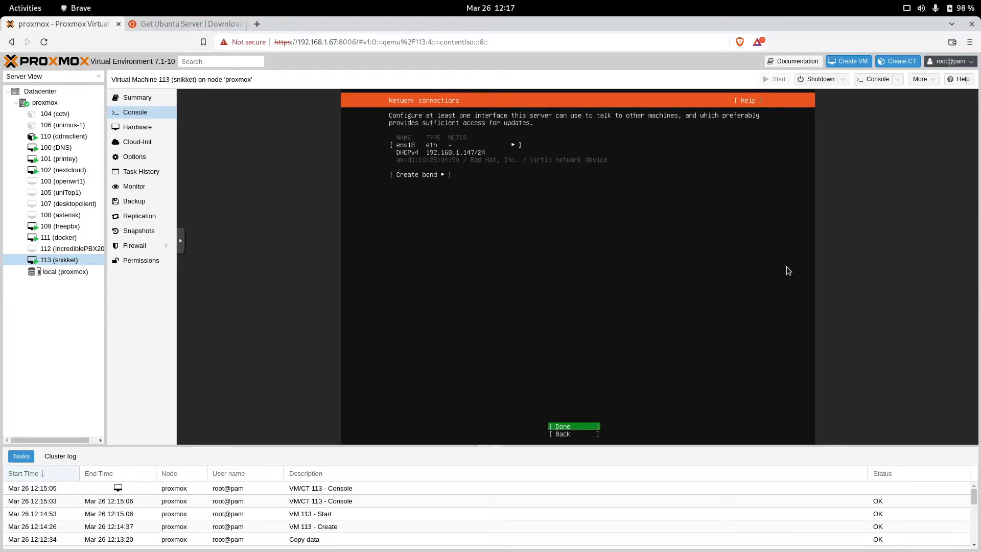
# Step: Accept the default network connections, leave the proxy blank and keep the default archive mirror
pyautogui.press('Tab')
pyautogui.press('Down')
pyautogui.press('Up')
pyautogui.press('Down')
pyautogui.press('Tab')
pyautogui.press('Return')
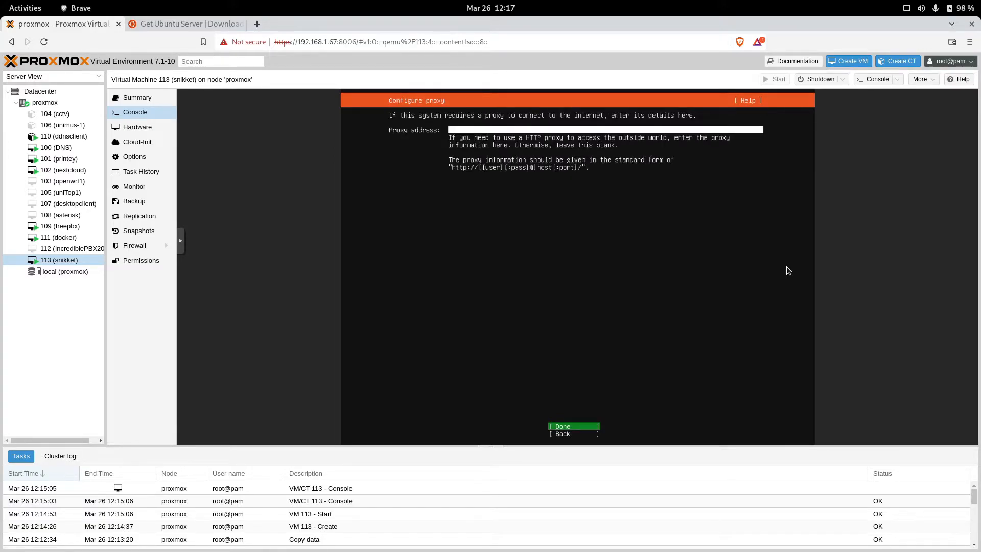
pyautogui.press('Return')
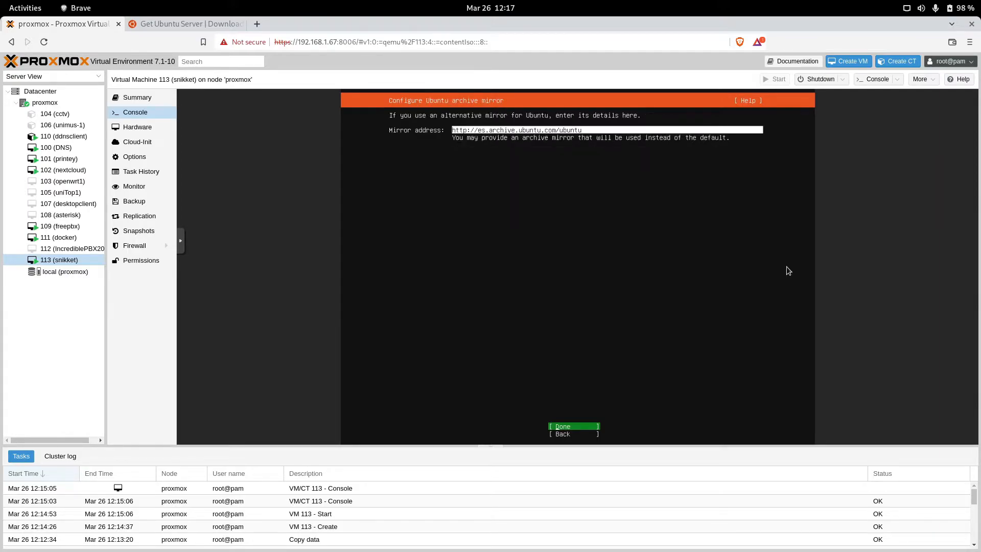
pyautogui.press('Return')
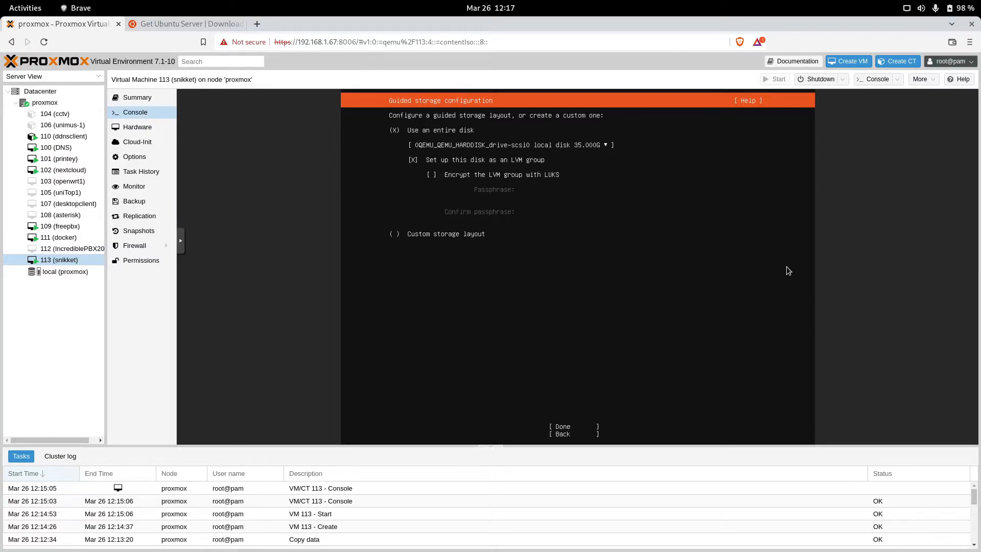
# Step: Accept the entire-disk LVM layout, approve the storage summary and continue past the data-loss warning
pyautogui.press('Down')
pyautogui.press('Down')
pyautogui.press('Down')
pyautogui.press('Down')
pyautogui.press('Down')
pyautogui.press('Return')
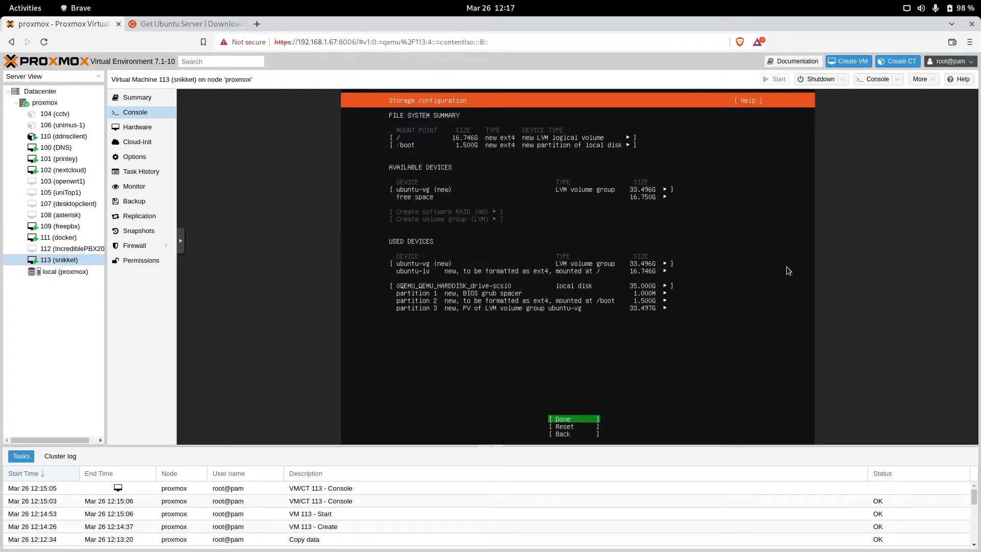
pyautogui.press('Return')
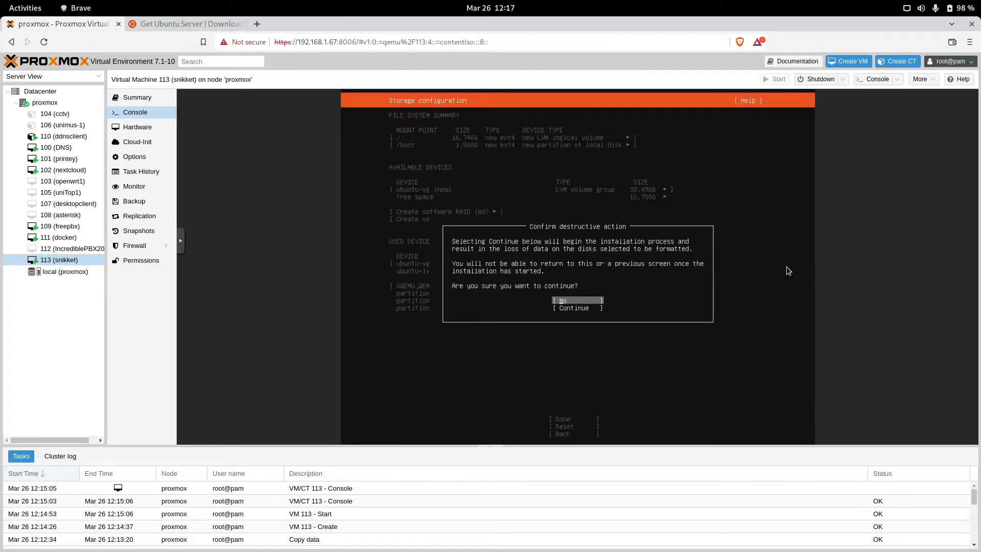
pyautogui.press('Down')
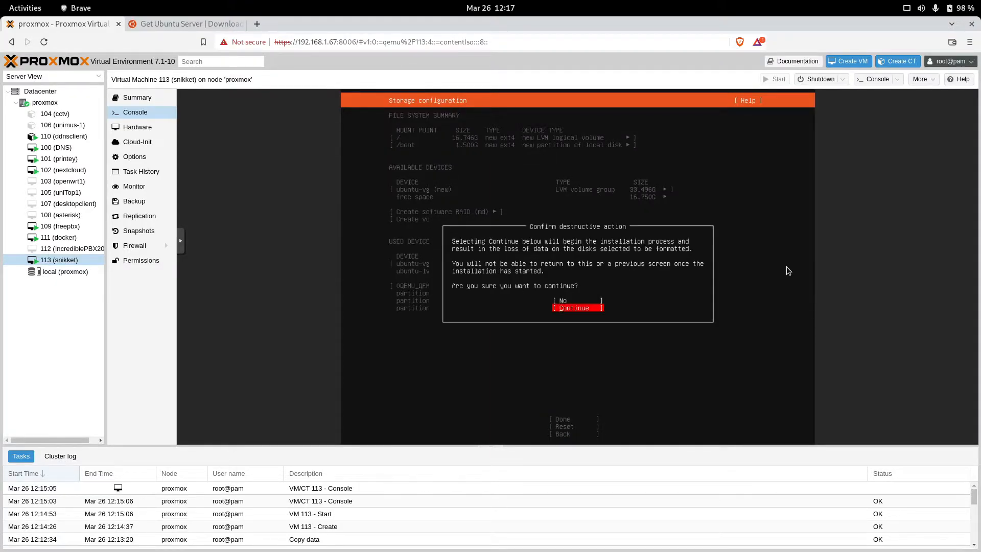
pyautogui.press('Return')
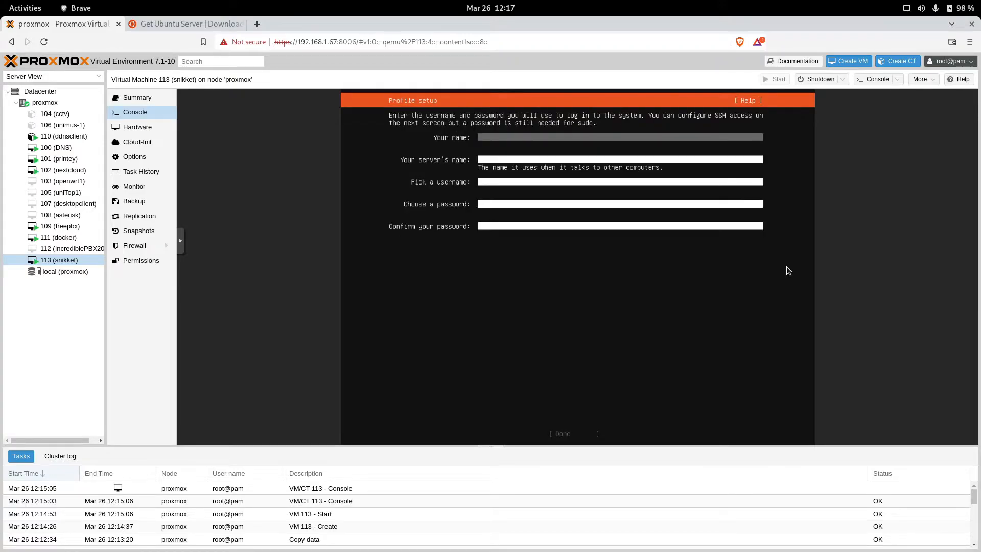
# Step: Enter your name, server name snikket, a username and the password twice, then submit the profile
pyautogui.write('klock')
pyautogui.press('Tab')
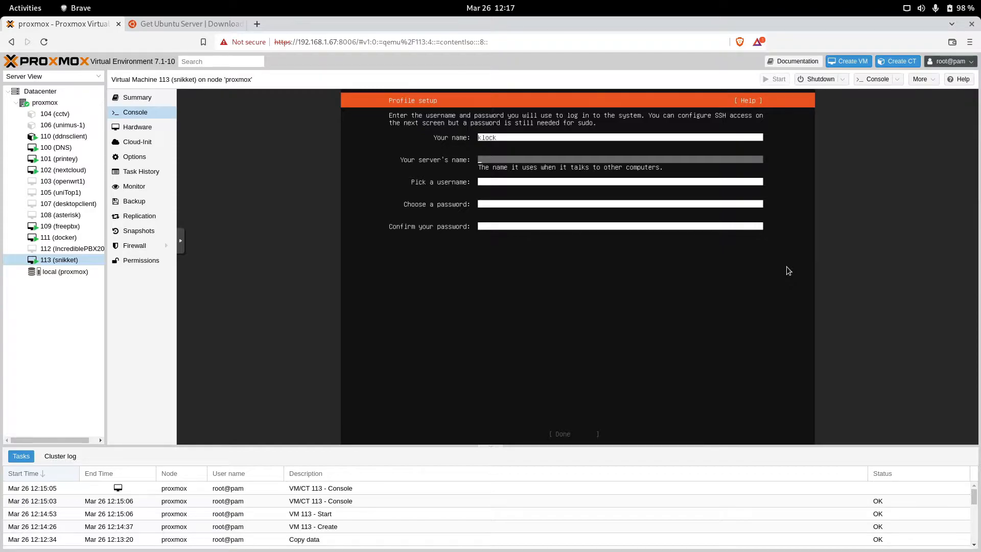
pyautogui.write('snikket')
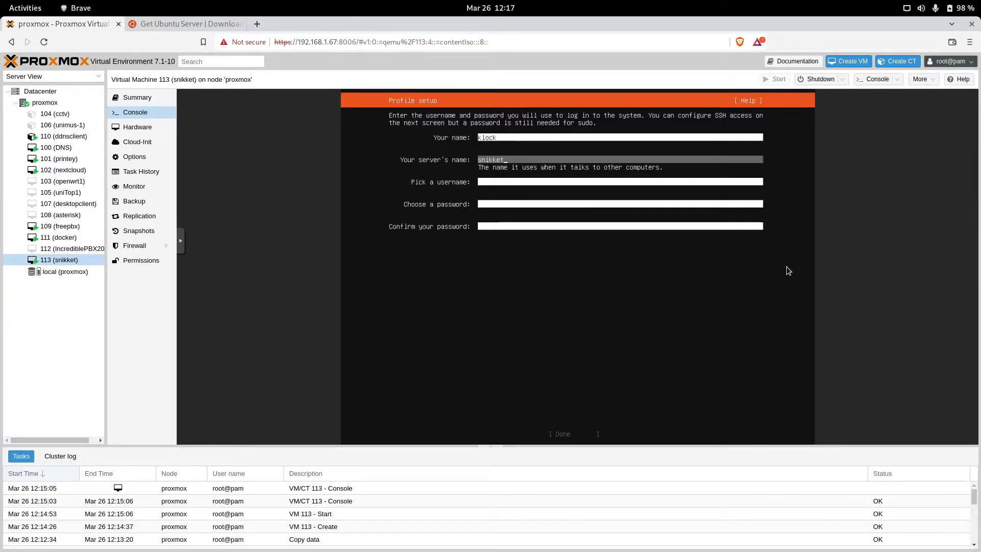
pyautogui.press('Tab')
pyautogui.write('klock')
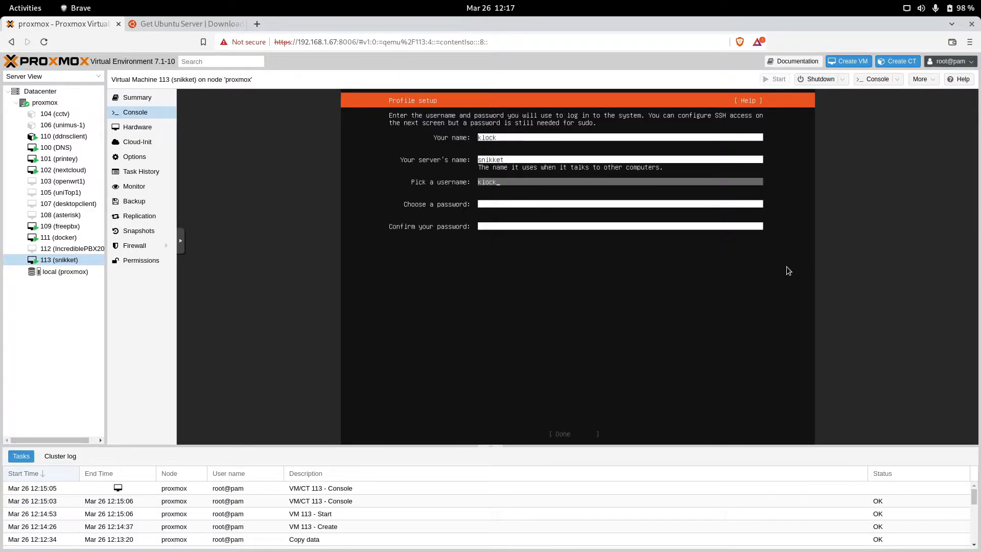
pyautogui.press('Tab')
pyautogui.write('*****')
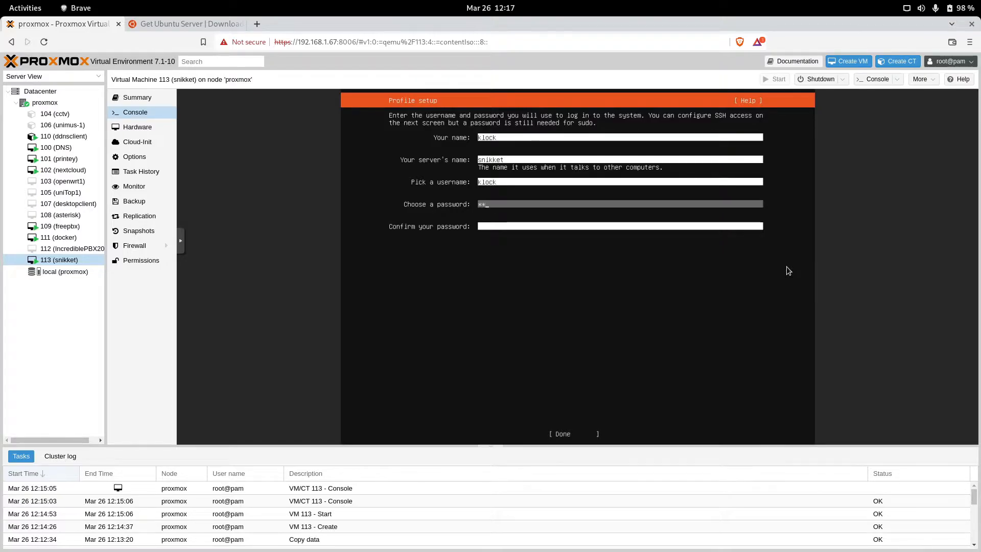
pyautogui.write('******')
pyautogui.press('Tab')
pyautogui.write('*************')
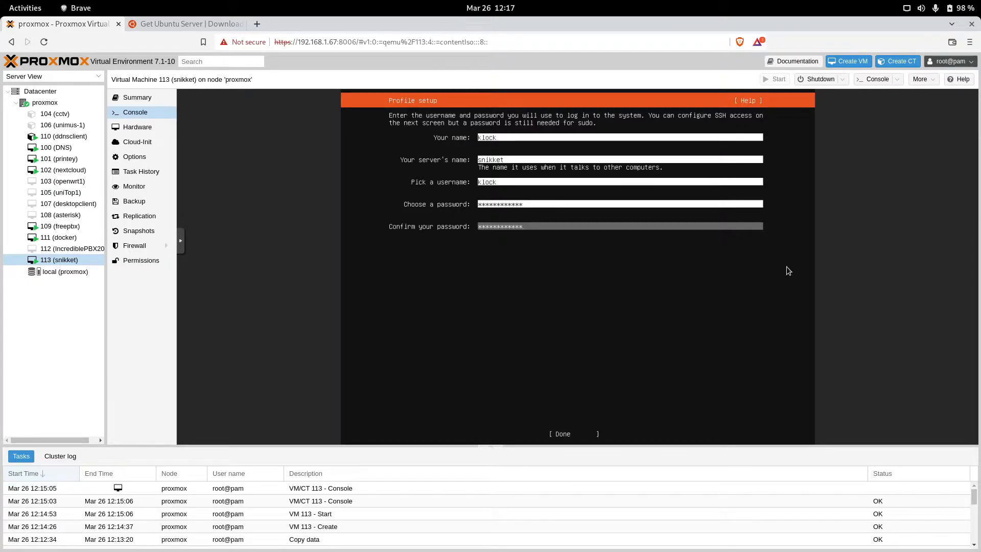
pyautogui.press('Tab')
pyautogui.press('Return')
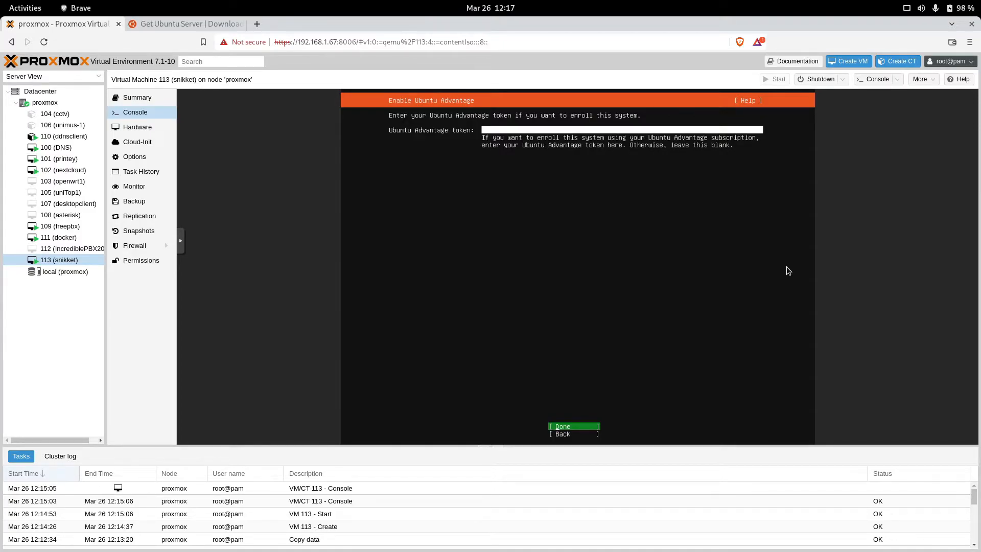
# Step: Leave the Ubuntu Advantage token empty, tick Install OpenSSH server, and confirm with Done
pyautogui.press('Return')
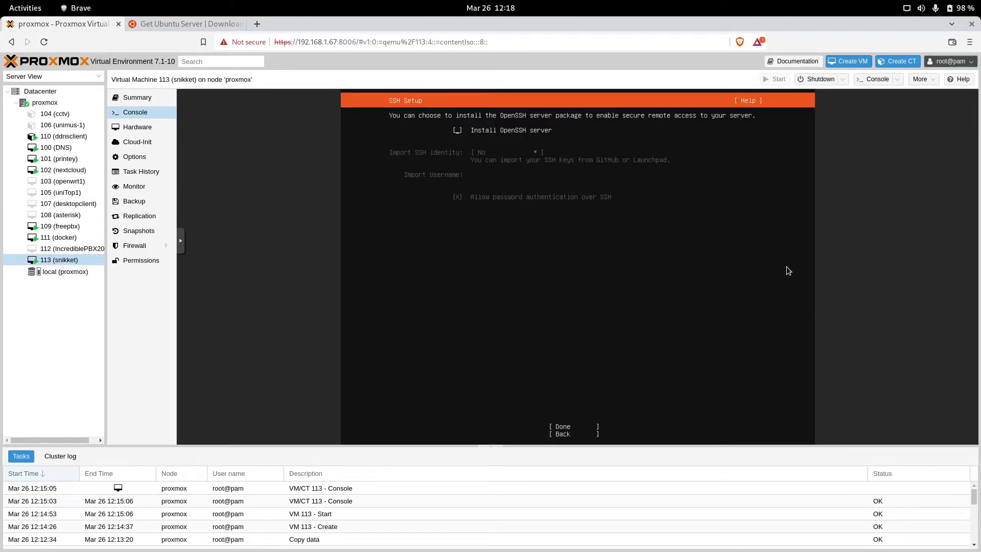
pyautogui.press('space')
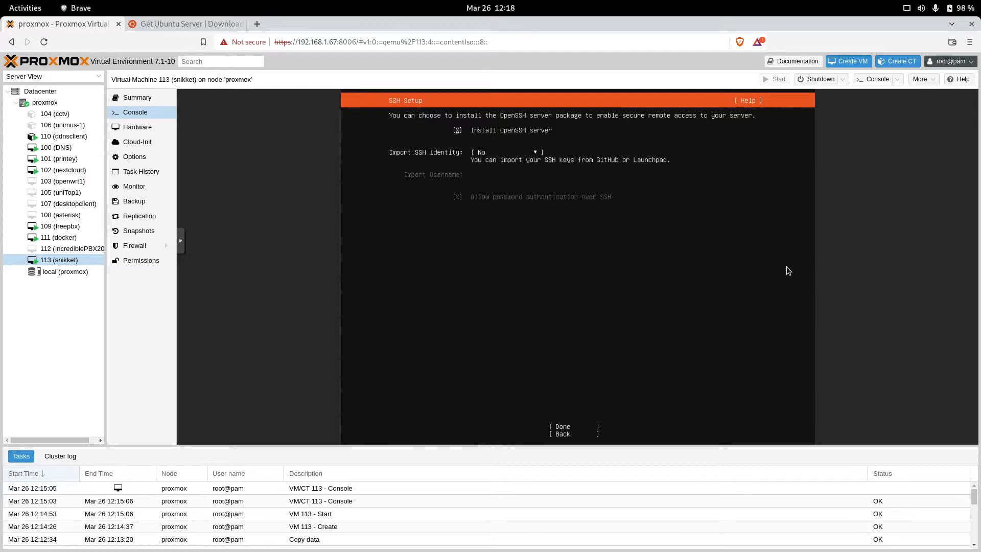
pyautogui.press('Tab')
pyautogui.press('Tab')
pyautogui.press('Return')
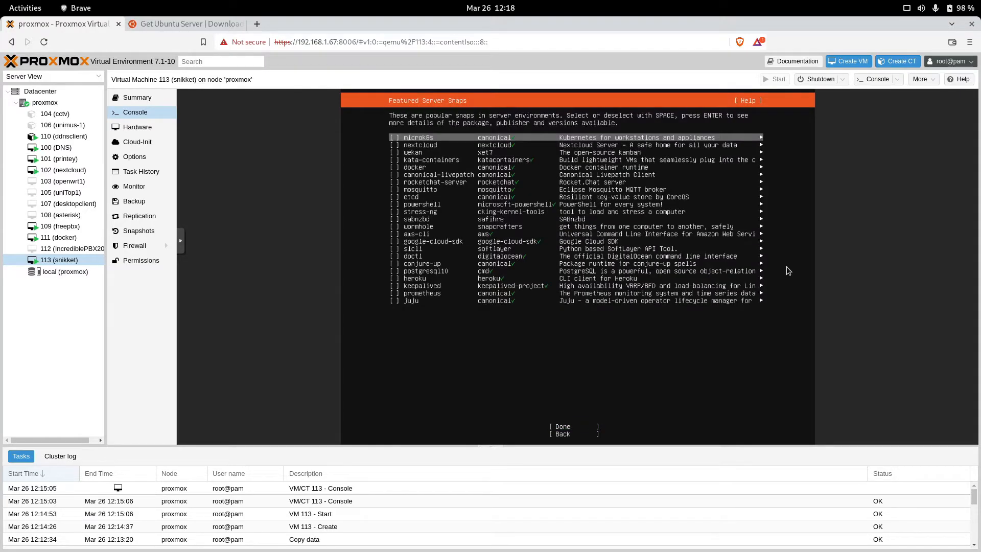
# Step: Leave every featured server snap unchecked and let the Ubuntu Server installation finish
pyautogui.press('Down')
pyautogui.press('Down')
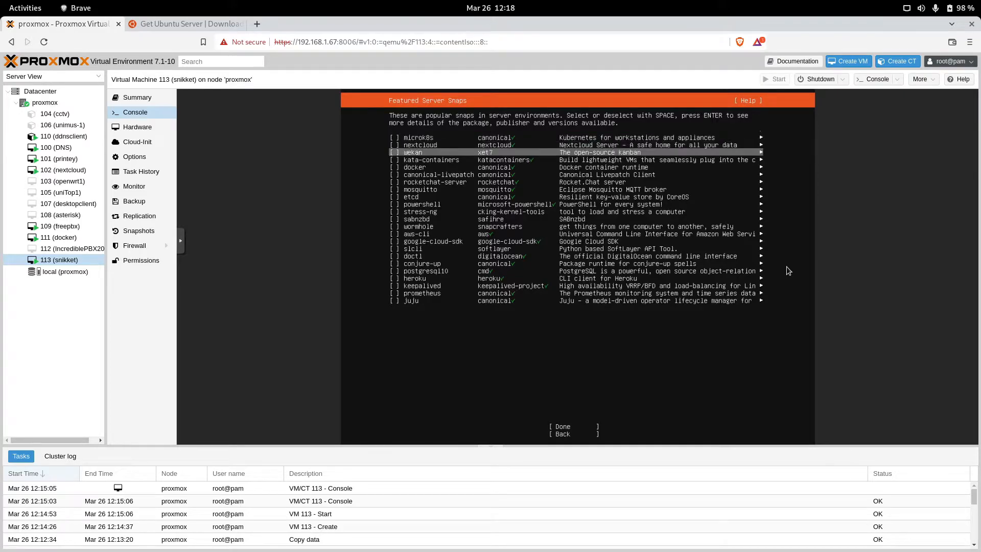
pyautogui.press('Down')
pyautogui.press('Down')
pyautogui.press('Down')
pyautogui.press('Down')
pyautogui.press('Down')
pyautogui.press('Down')
pyautogui.press('Down')
pyautogui.press('Down')
pyautogui.press('Down')
pyautogui.press('Down')
pyautogui.press('Down')
pyautogui.press('Down')
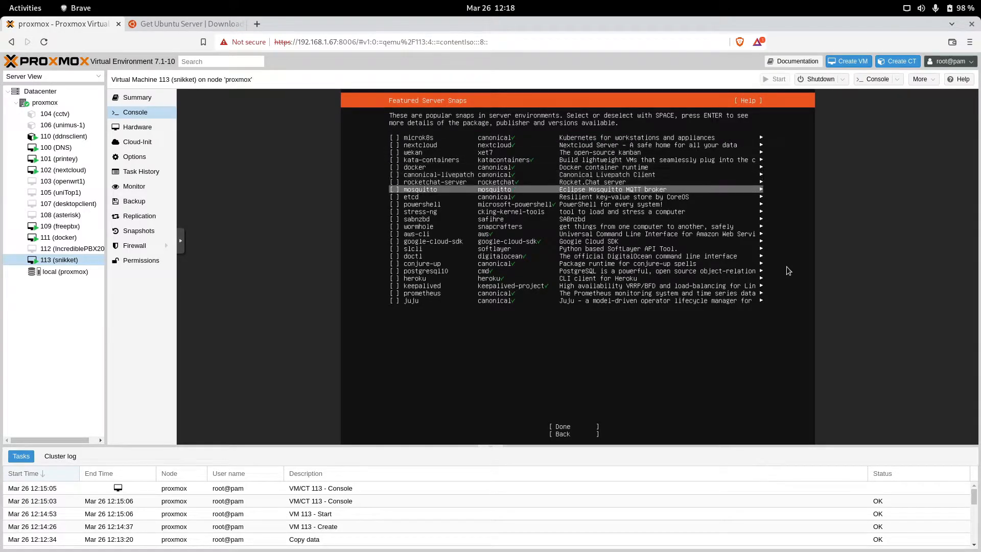
pyautogui.press('Down')
pyautogui.press('Down')
pyautogui.press('Down')
pyautogui.press('Down')
pyautogui.press('Down')
pyautogui.press('Down')
pyautogui.press('Down')
pyautogui.press('Down')
pyautogui.press('Down')
pyautogui.press('Down')
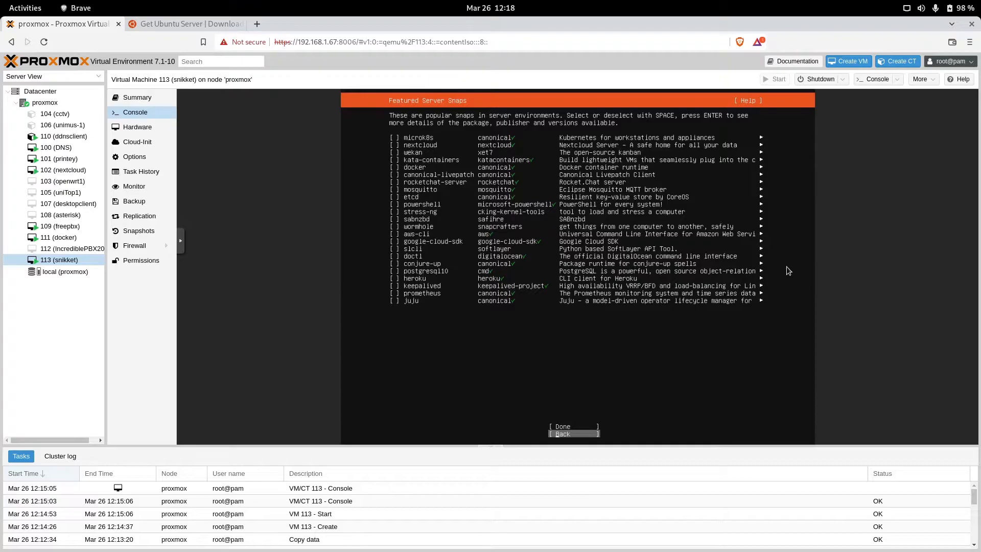
pyautogui.press('Up')
pyautogui.press('Up')
pyautogui.press('Up')
pyautogui.press('Up')
pyautogui.press('Up')
pyautogui.press('Up')
pyautogui.press('Up')
pyautogui.press('Up')
pyautogui.press('Up')
pyautogui.press('Up')
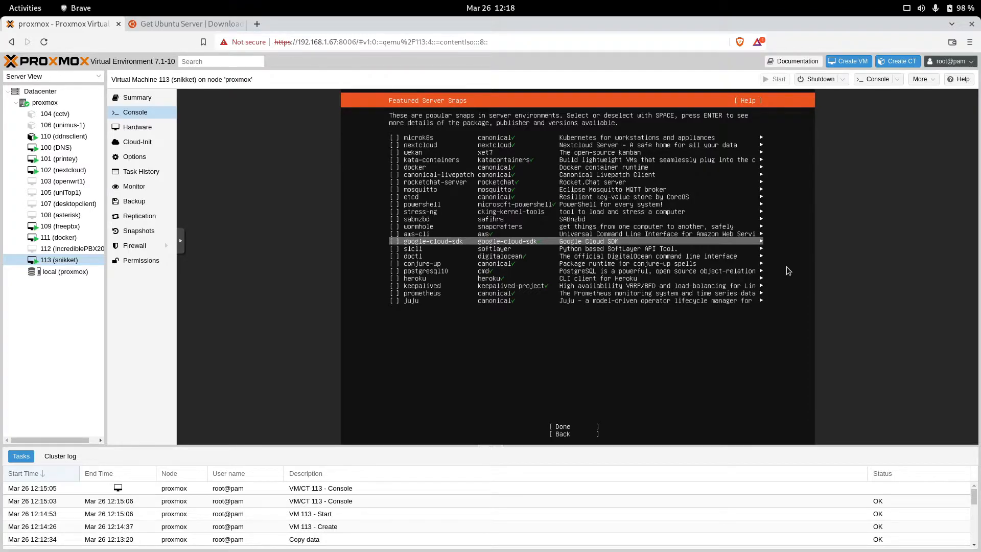
pyautogui.press('Down')
pyautogui.press('Down')
pyautogui.press('Down')
pyautogui.press('Down')
pyautogui.press('Down')
pyautogui.press('Down')
pyautogui.press('Down')
pyautogui.press('Down')
pyautogui.press('Down')
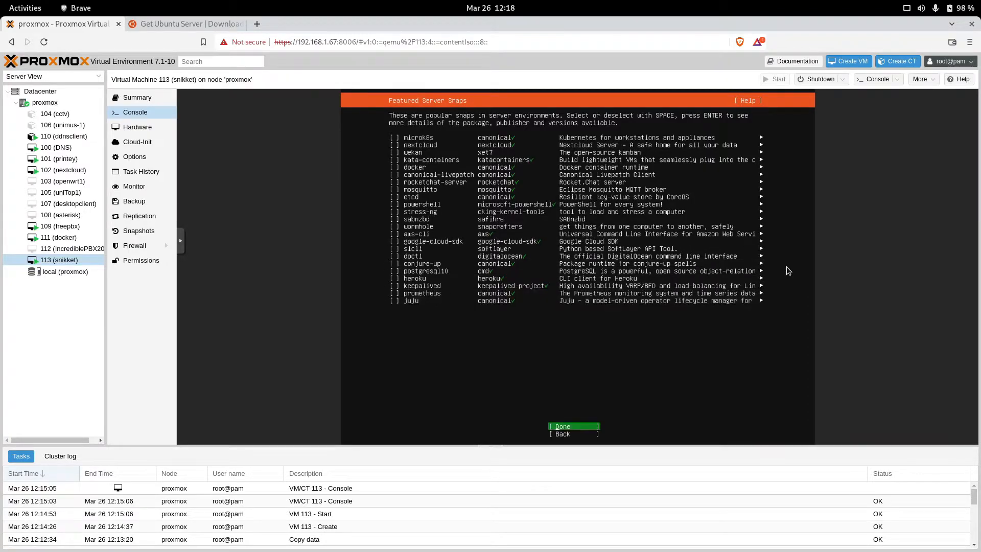
pyautogui.press('Return')
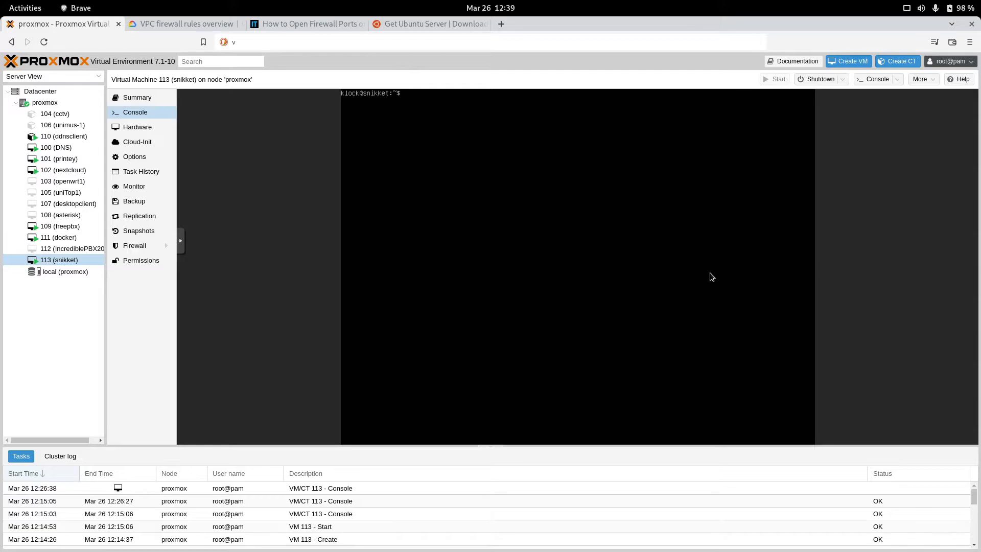
# Step: Inspect the addresses in /etc/netplan/00-installer-config.yaml with vim, then quit without saving
pyautogui.write('vim /etc/ne')
pyautogui.press('Tab')
pyautogui.press('Tab')
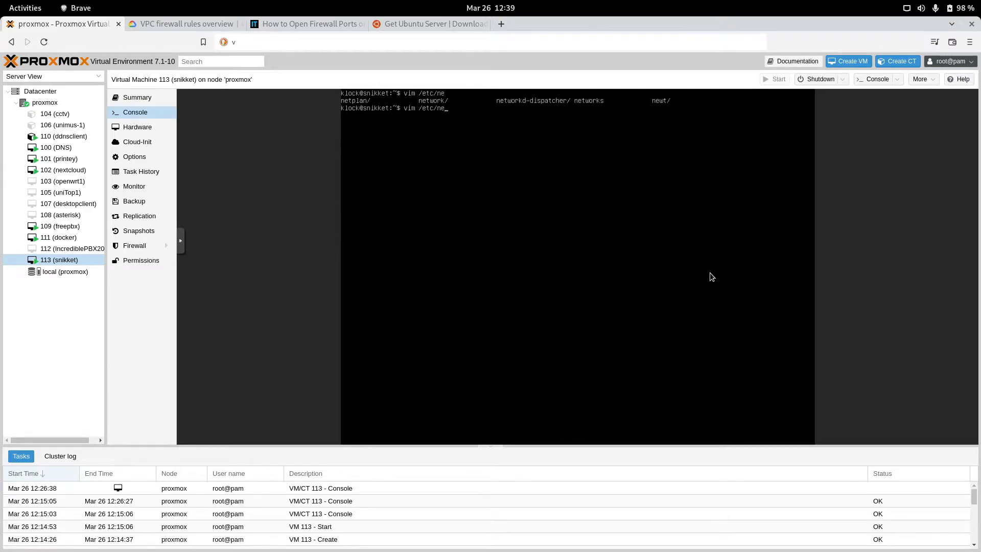
pyautogui.write('tpl')
pyautogui.press('Tab')
pyautogui.press('Tab')
pyautogui.press('Return')
pyautogui.press('Down')
pyautogui.press('Down')
pyautogui.press('Down')
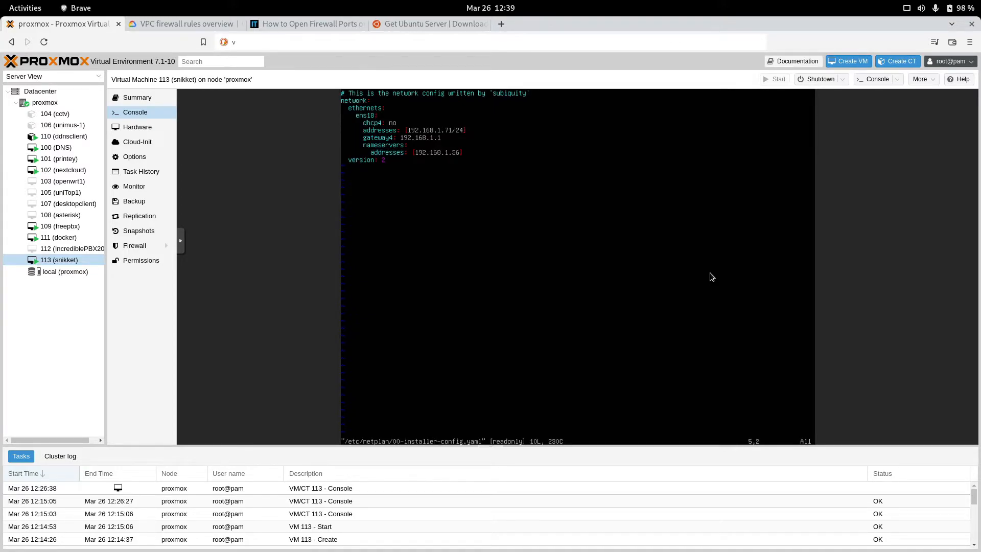
pyautogui.press('Right')
pyautogui.press('Right')
pyautogui.press('Down')
pyautogui.press('Right')
pyautogui.press('Right')
pyautogui.press('Right')
pyautogui.press('Right')
pyautogui.press('Down')
pyautogui.write(':')
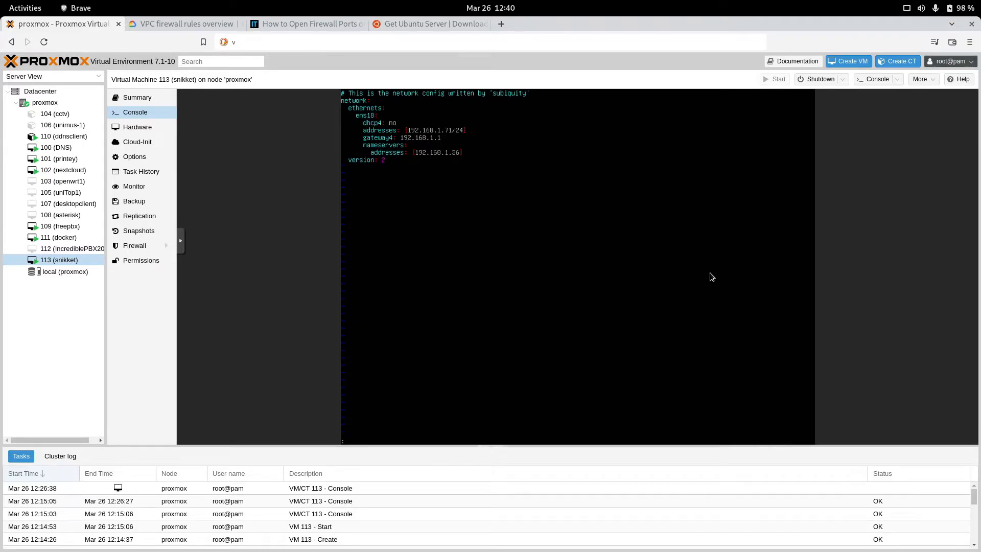
pyautogui.write('wq')
pyautogui.press('Return')
pyautogui.write(':q')
pyautogui.press('Return')
# Step: Run sudo netplan apply and confirm with ip addr that ens18 has 192.168.1.71/24
pyautogui.hotkey('ctrl', 'l')
pyautogui.write('sudo netplan')
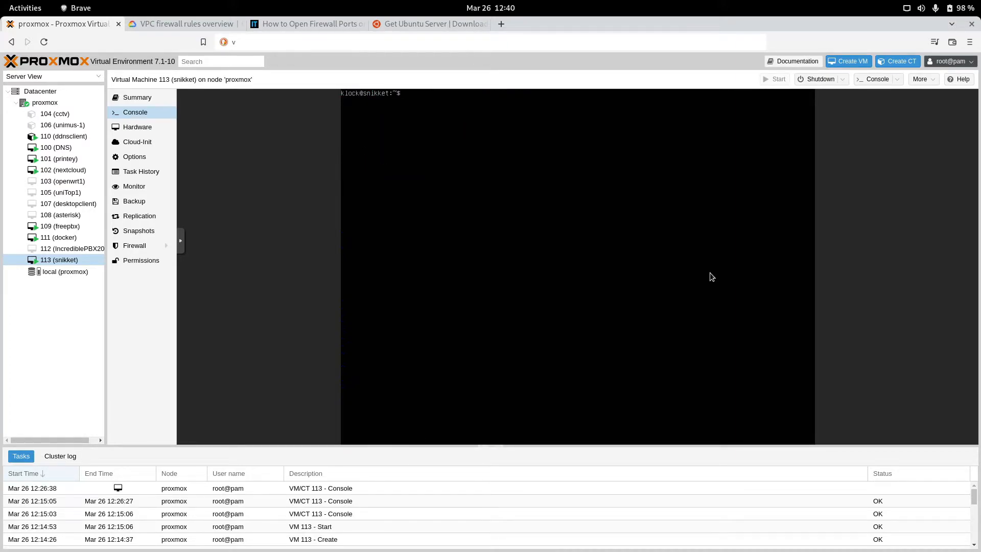
pyautogui.write(' apply')
pyautogui.press('Return')
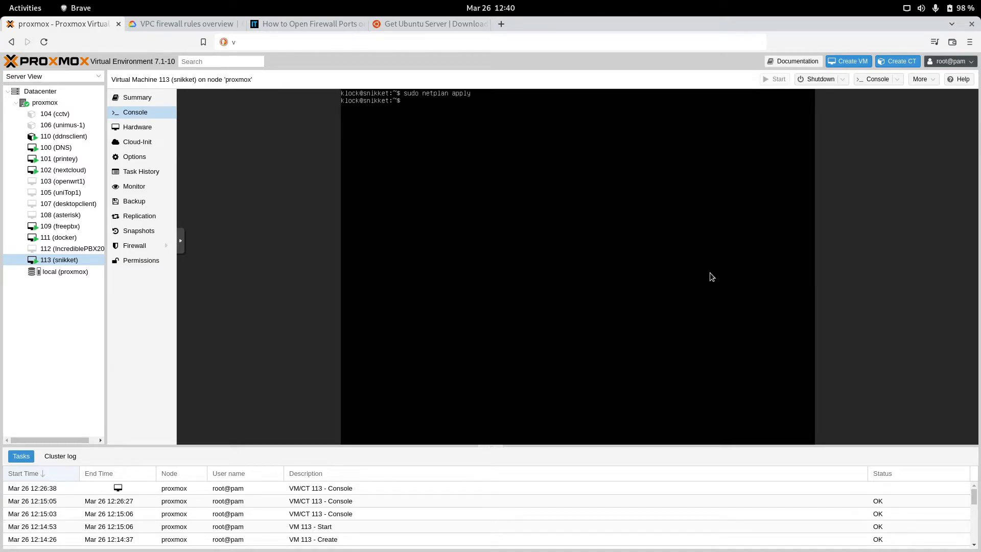
pyautogui.write('ip addr')
pyautogui.press('Return')
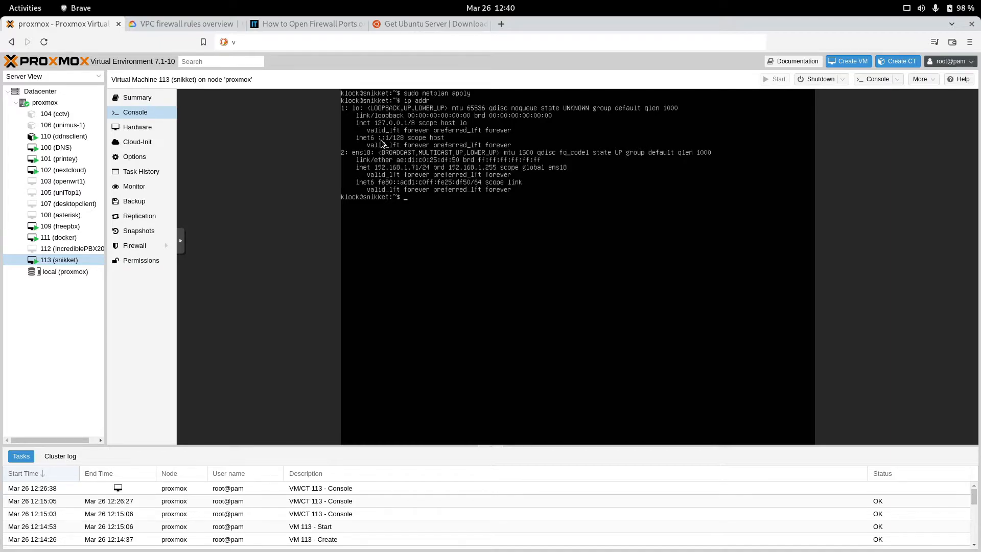
pyautogui.hotkey('ctrl', 'alt', 't')
# Step: SSH into the VM at 192.168.1.71, accept its host key, and log in with the user's password
pyautogui.write('ssh')
pyautogui.press('Up')
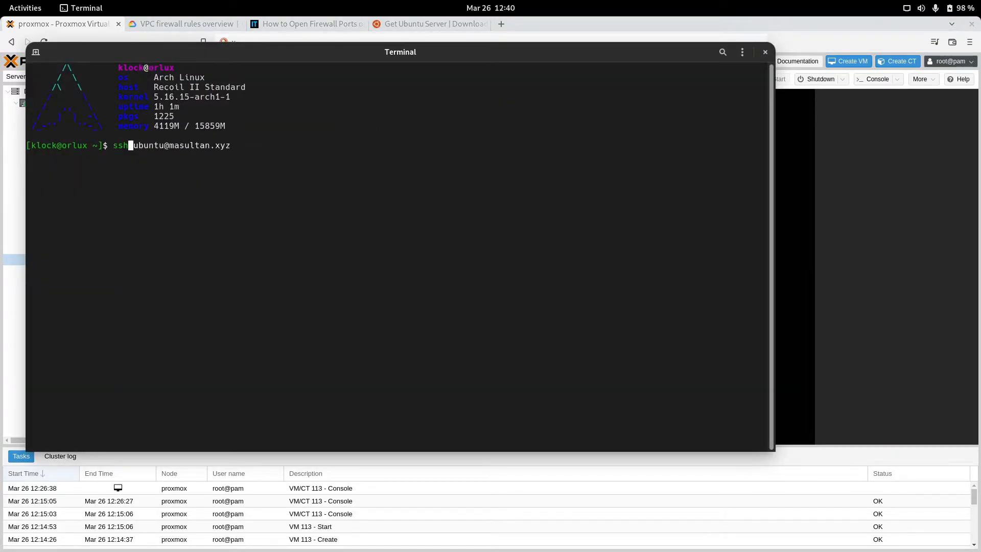
pyautogui.write('op')
pyautogui.press('BackSpace')
pyautogui.press('BackSpace')
pyautogui.write('klock@192.168.1.71')
pyautogui.press('Return')
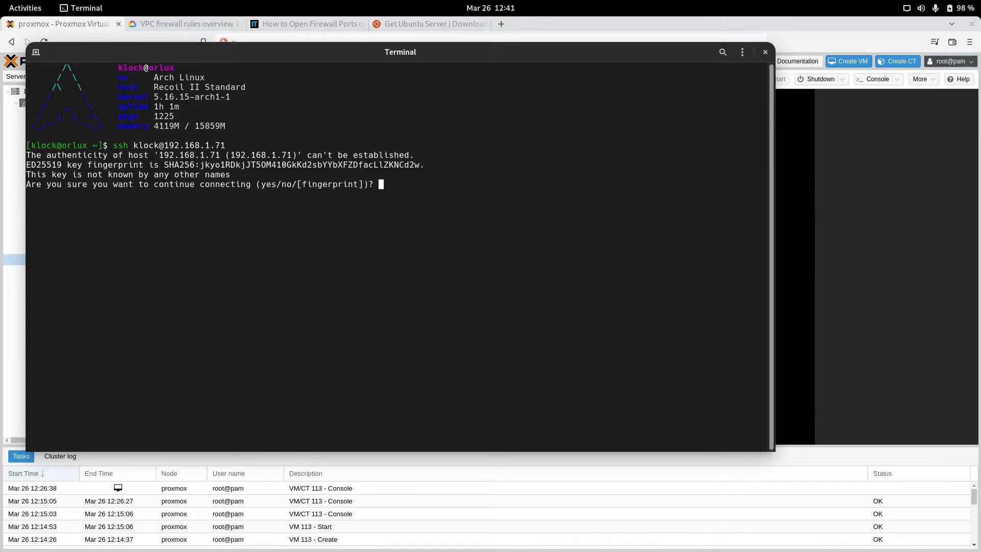
pyautogui.write('yes')
pyautogui.press('Return')
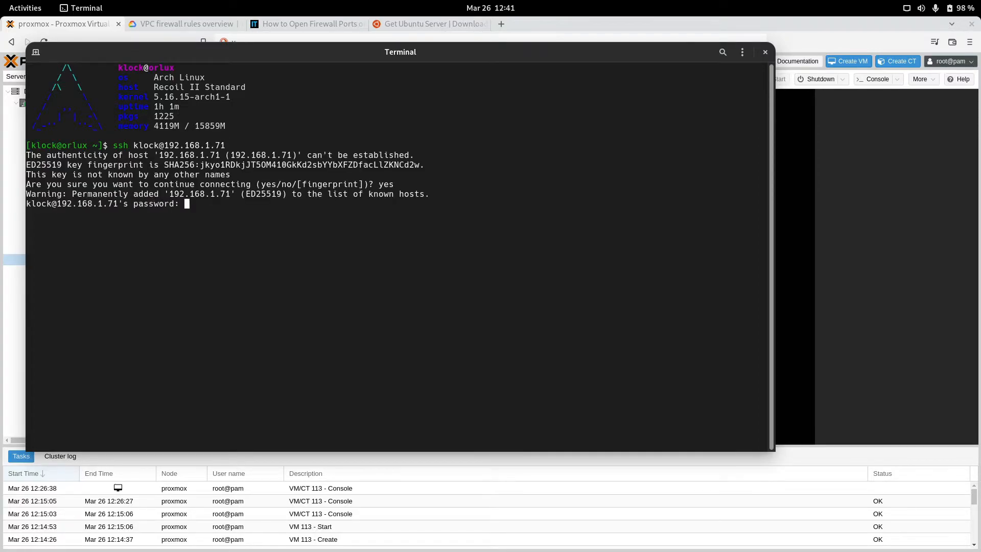
pyautogui.press('Return')
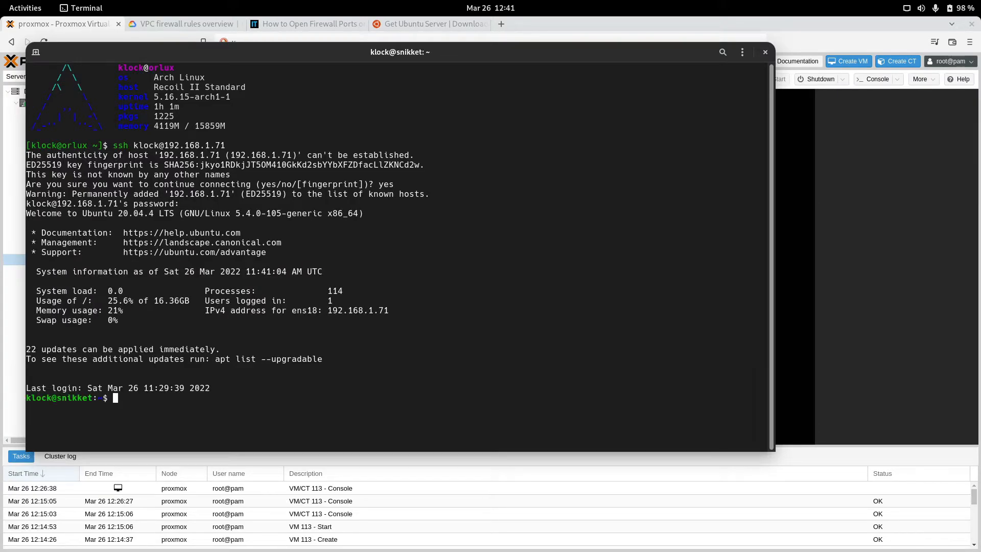
pyautogui.hotkey('ctrl', 'l')
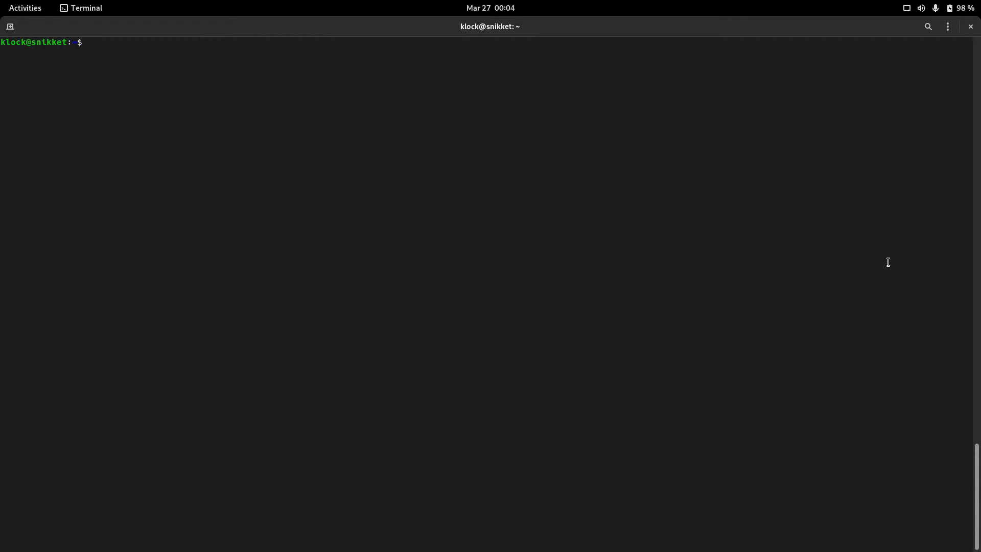
# Step: Run sudo apt update && sudo apt upgrade to bring the server's packages up to date
pyautogui.press('Up')
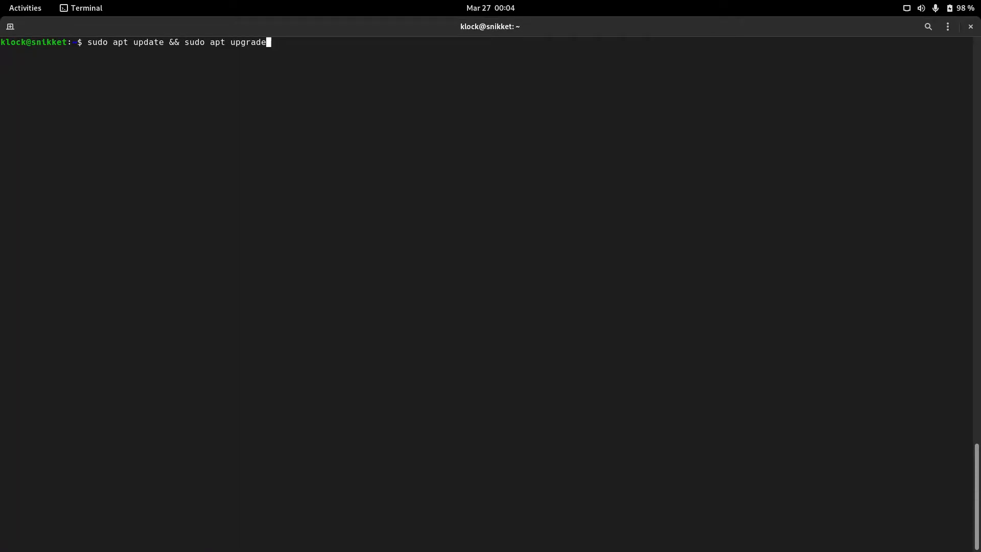
pyautogui.hotkey('ctrl', 'u')
pyautogui.scroll(20, 800, 311)
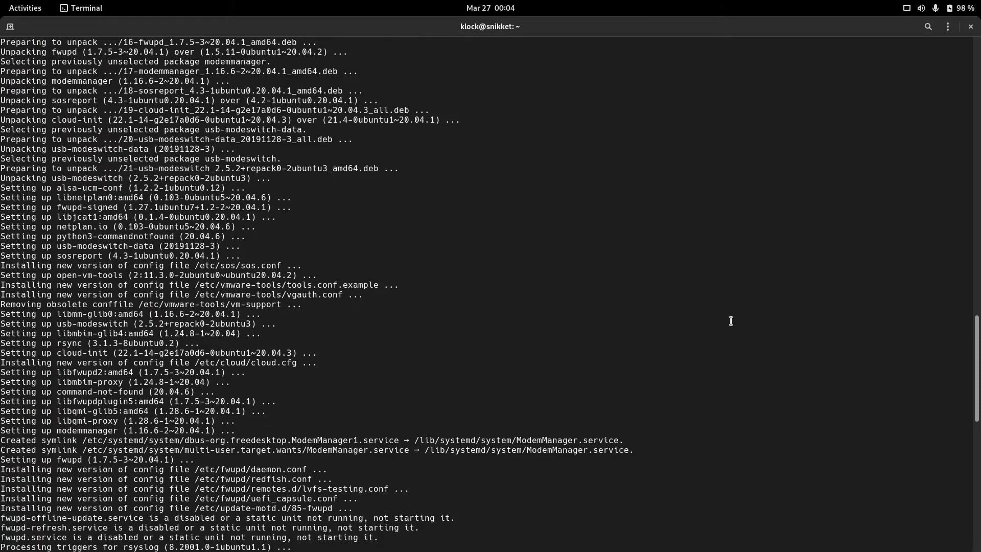
pyautogui.scroll(-14, 591, 363)
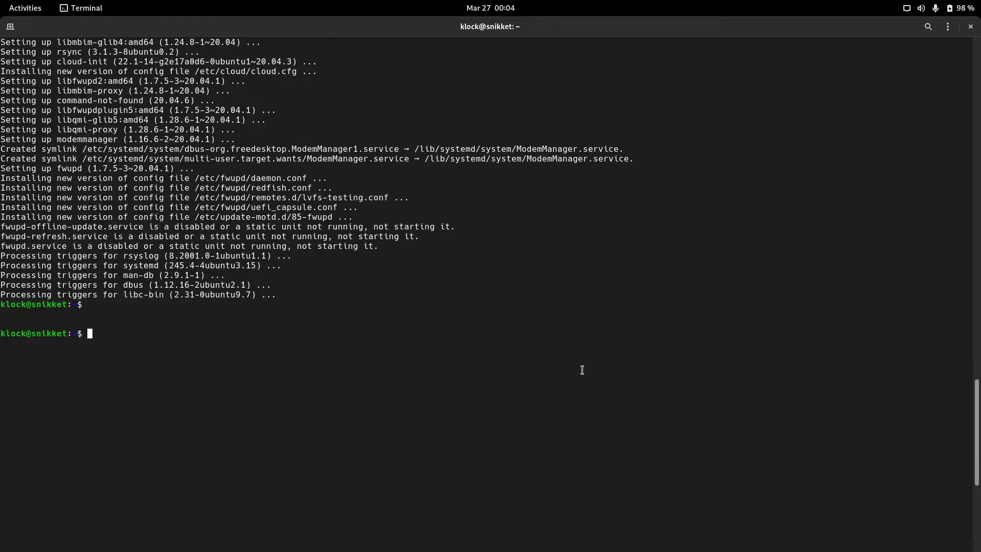
pyautogui.hotkey('ctrl', 'l')
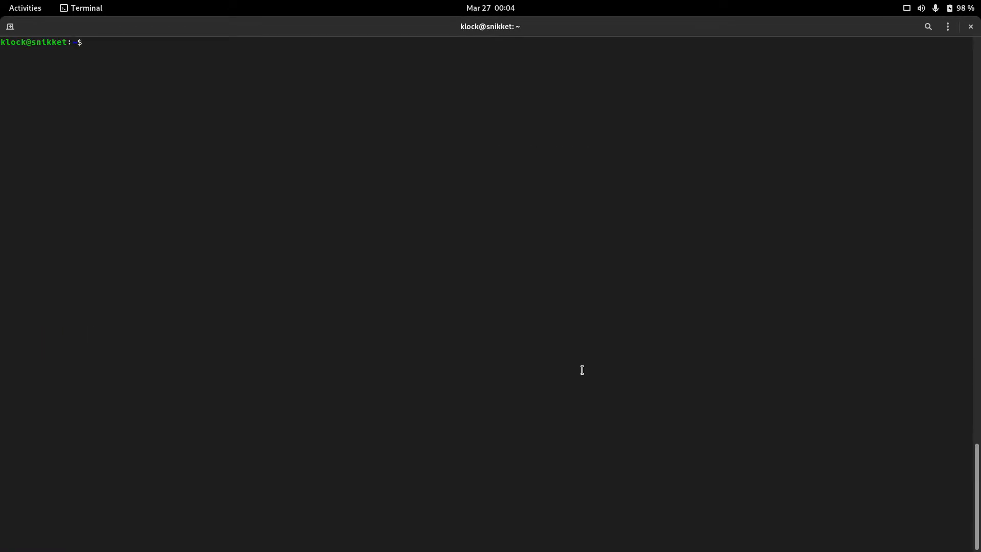
# Step: Scroll the Snikket quick-start guide to Step 1: DNS, then view jabber.gq's records in deSEC
pyautogui.moveTo(1, 3)
pyautogui.click(361, 169)
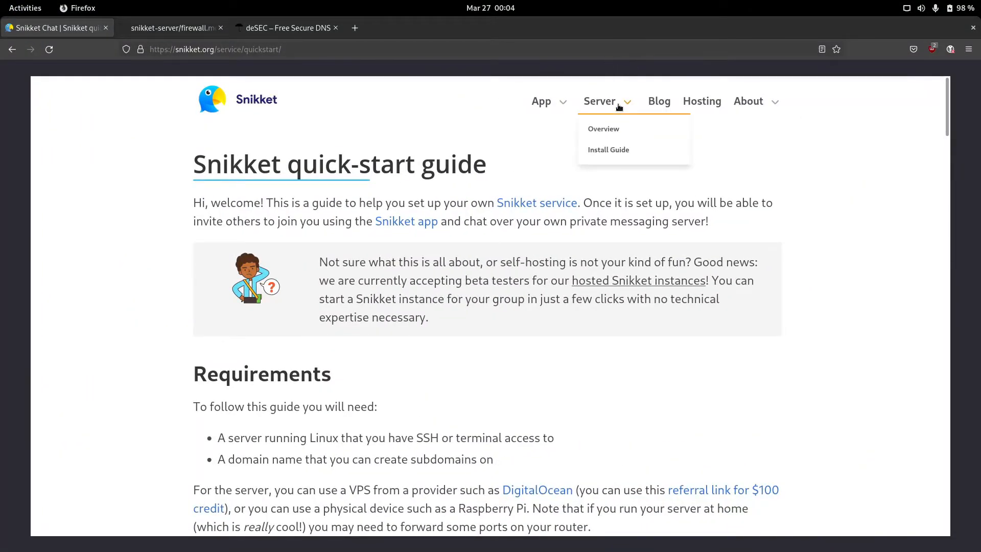
pyautogui.scroll(-10, 618, 322)
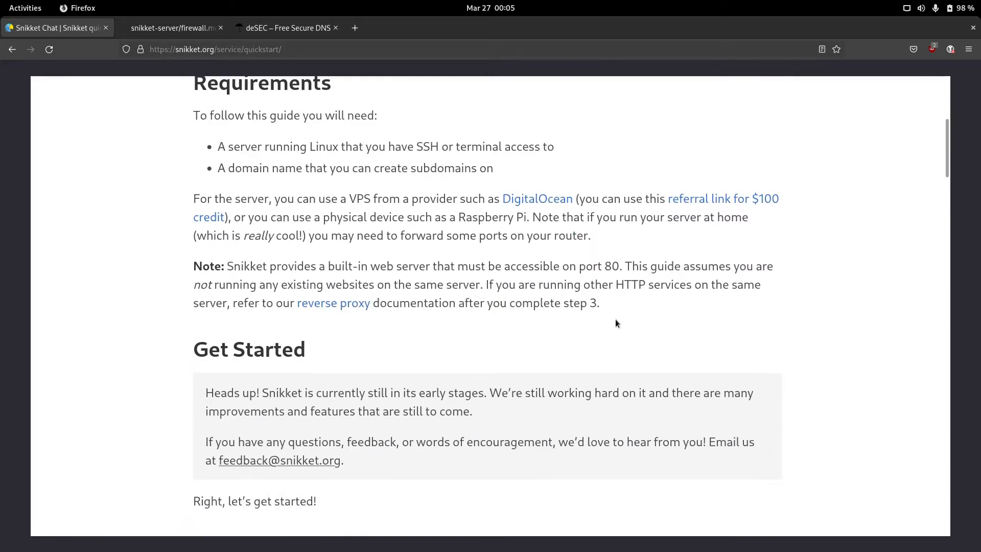
pyautogui.scroll(-5, 527, 270)
pyautogui.scroll(5, 527, 270)
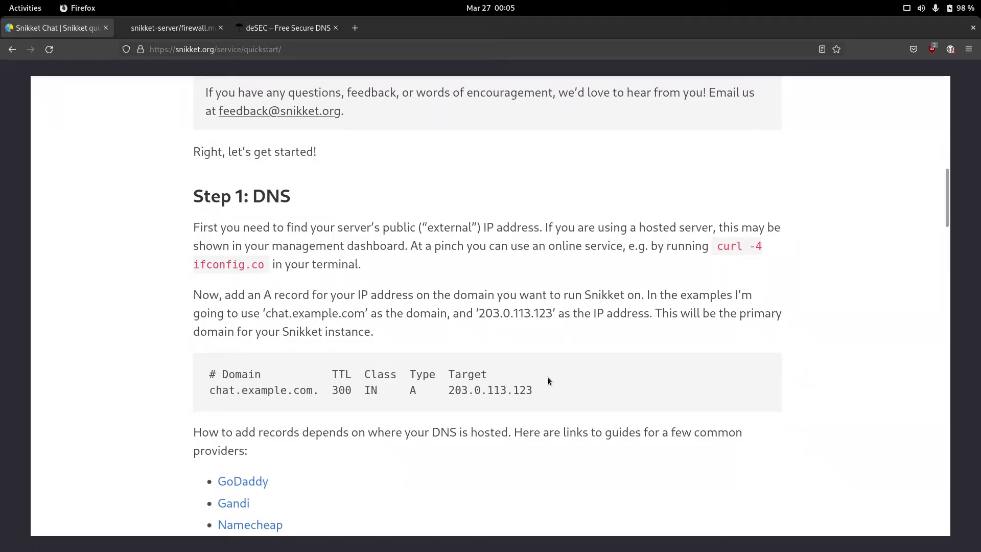
pyautogui.click(257, 35)
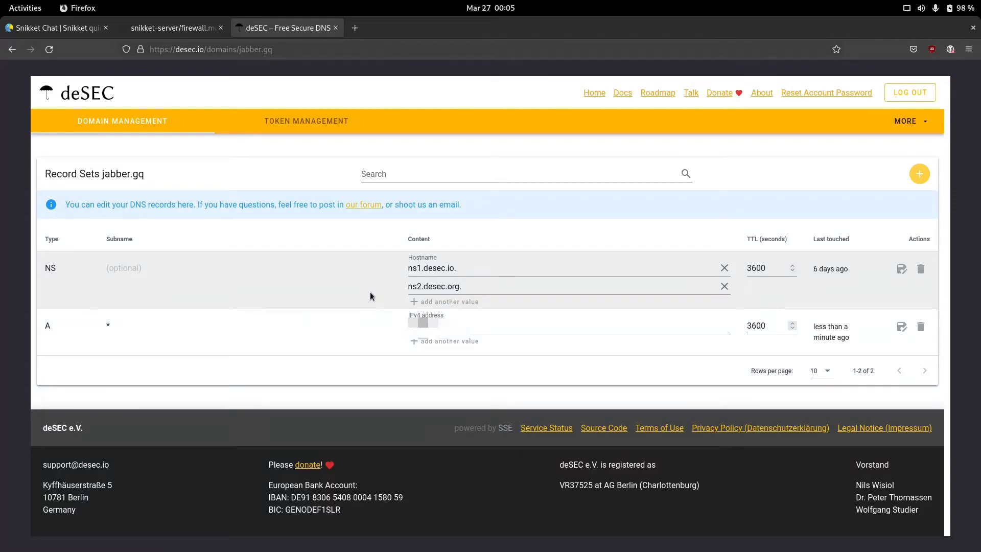
# Step: Review the Snikket guide's A and CNAME record instructions, then open its required-ports list
pyautogui.click(76, 27)
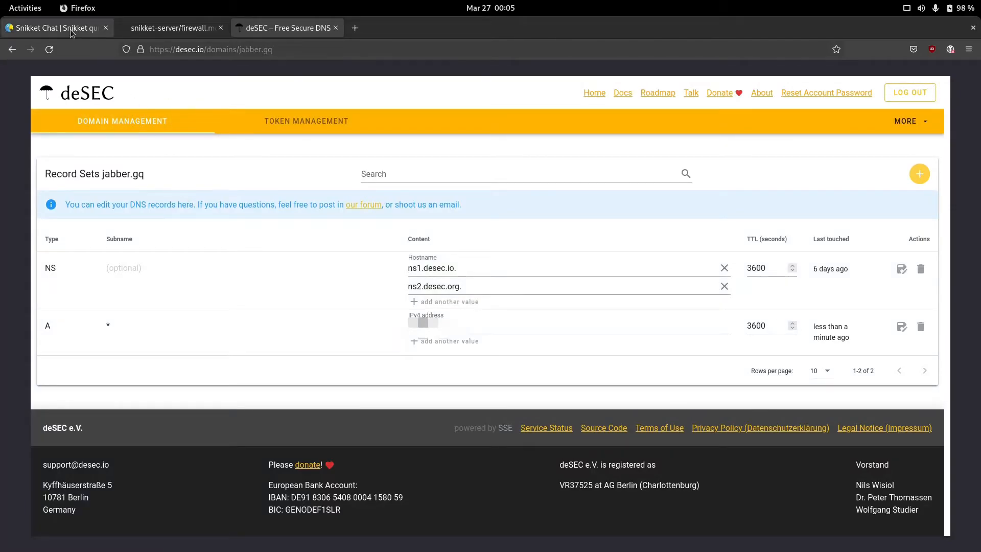
pyautogui.scroll(-5, 305, 379)
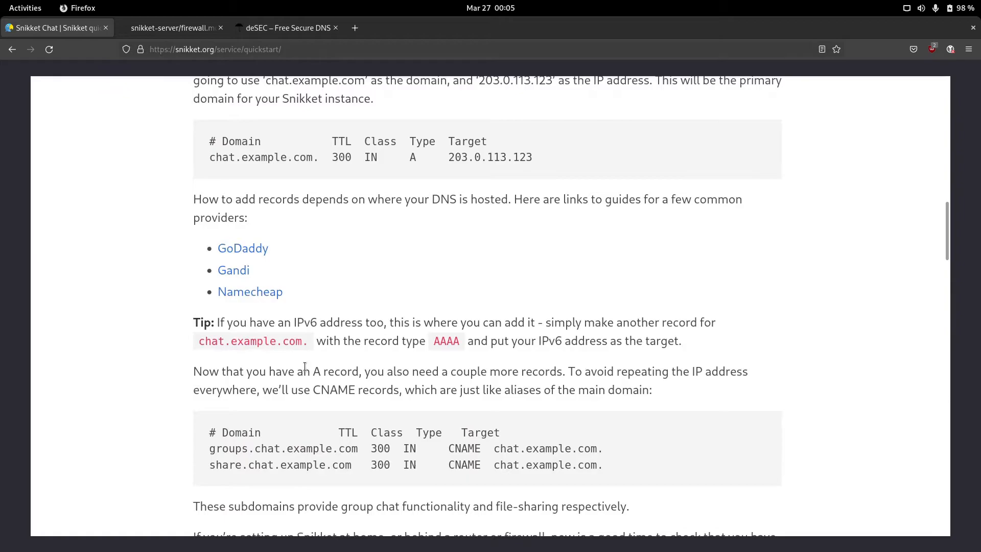
pyautogui.scroll(1, 325, 284)
pyautogui.scroll(4, 305, 249)
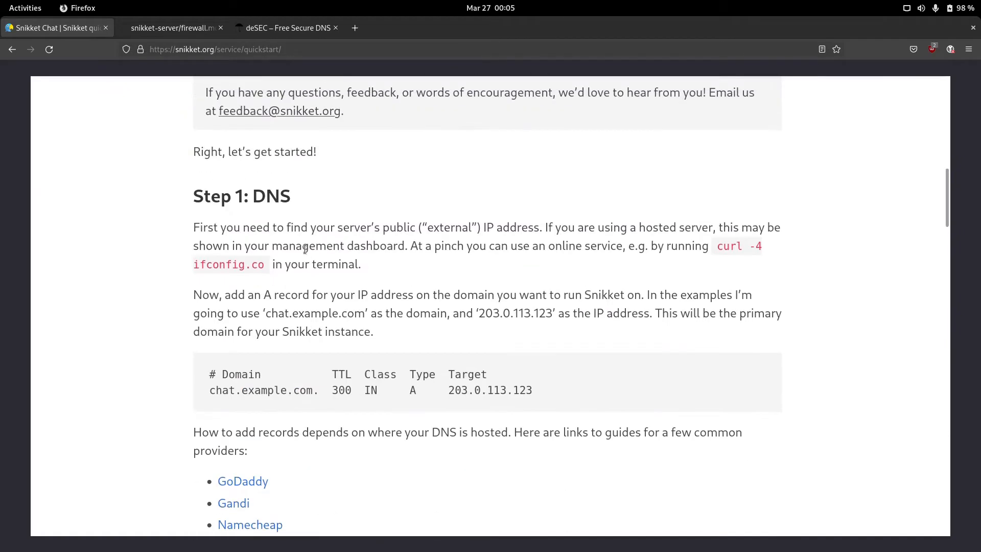
pyautogui.scroll(-3, 328, 334)
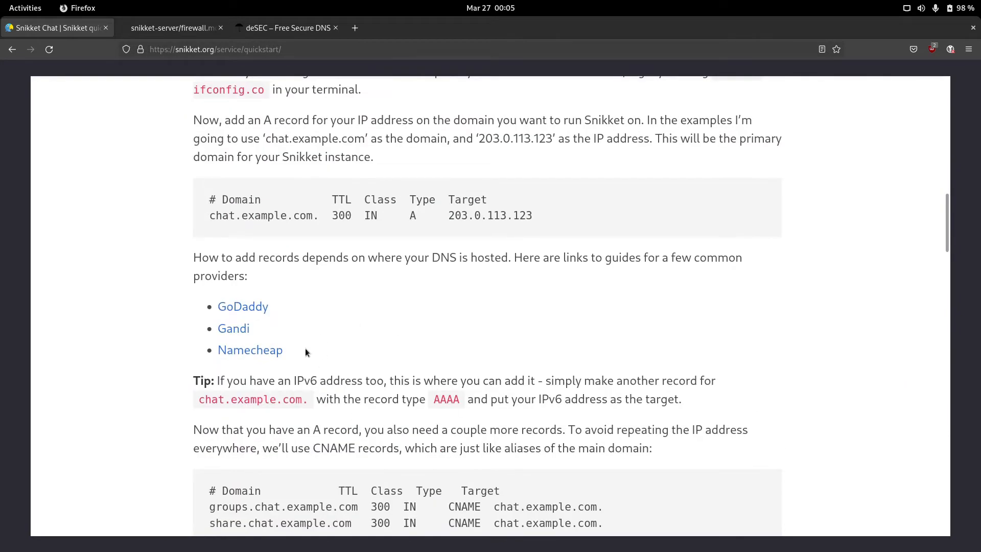
pyautogui.scroll(-5, 338, 367)
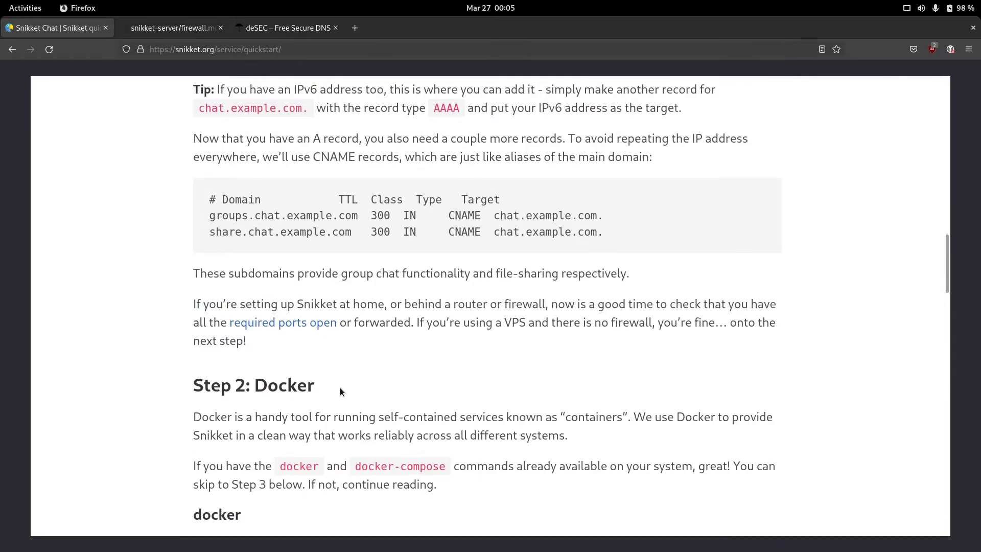
pyautogui.click(271, 323)
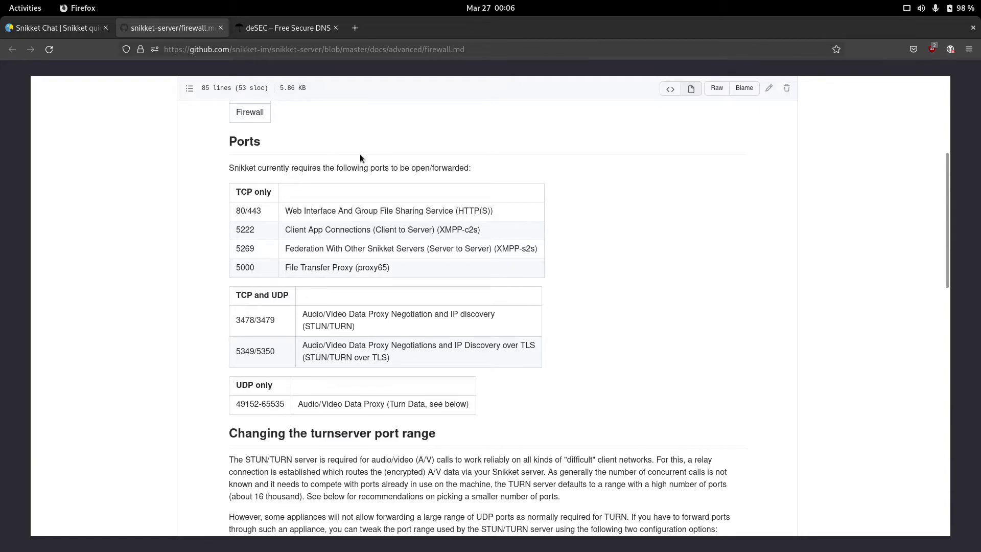
# Step: Start a new tab with the query 'NAT/ PORT FORWARDING', then return to the firewall.md page
pyautogui.click(355, 28)
pyautogui.write('NAT')
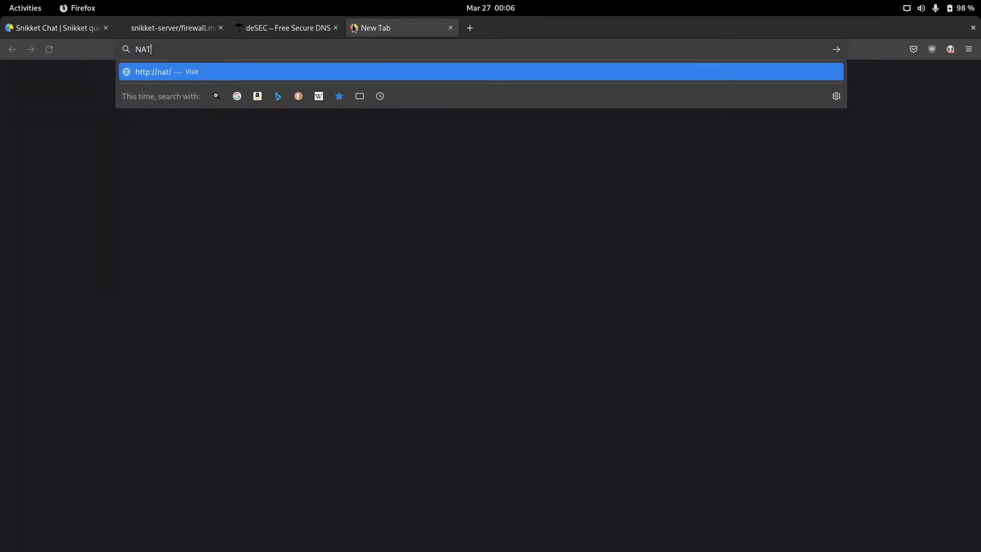
pyautogui.write('/ PORT FORWARDING')
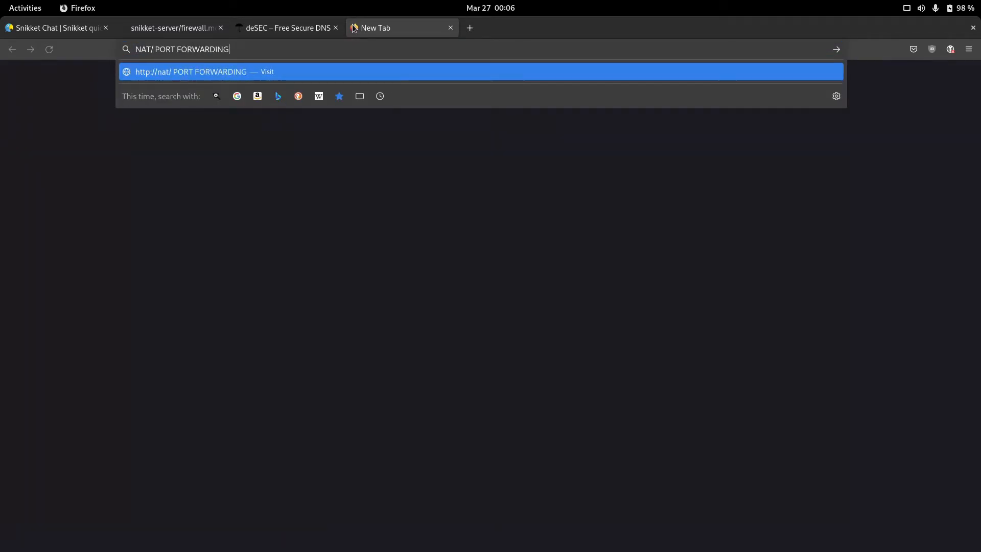
pyautogui.click(153, 28)
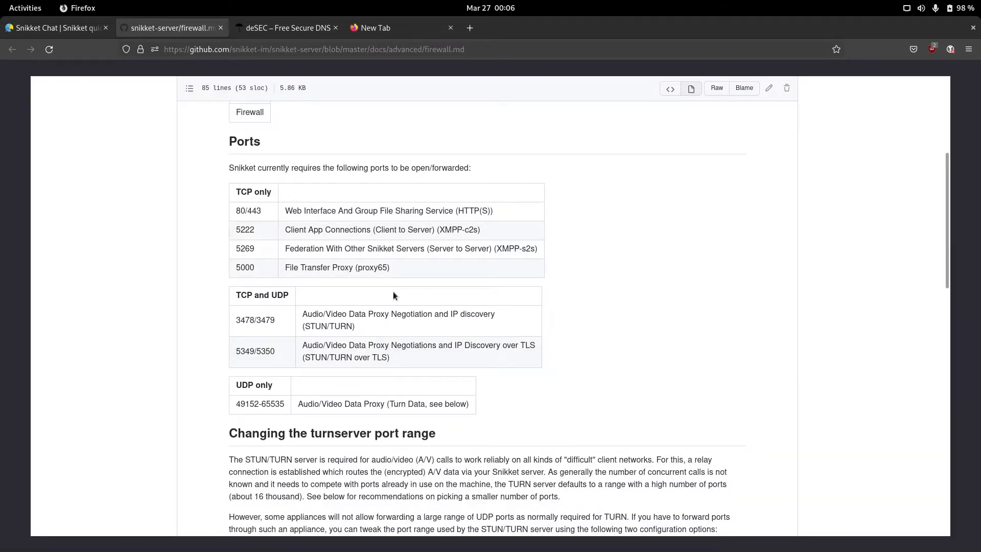
pyautogui.hotkey('alt', 'Tab')
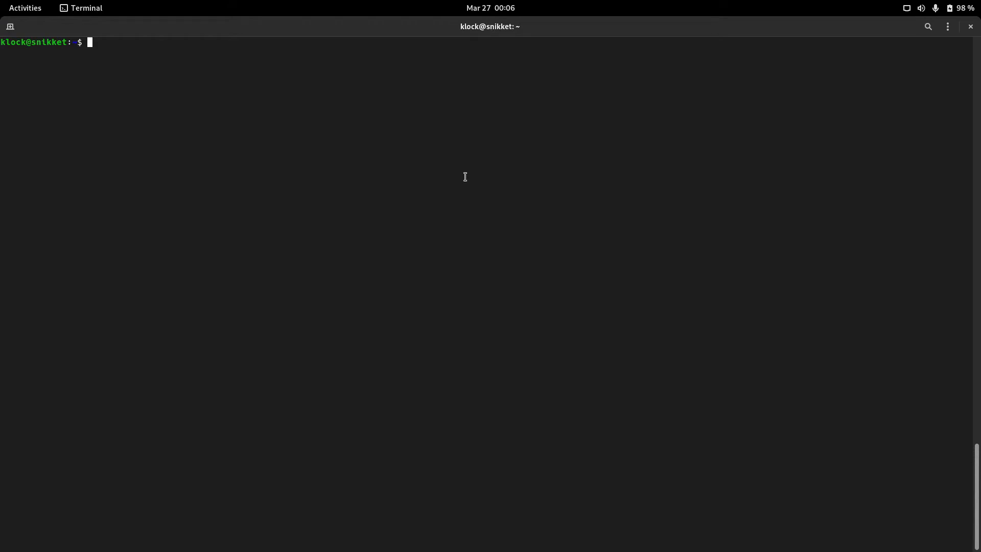
# Step: Tile the terminal on the right half of the screen beside the Snikket port tables
pyautogui.write('sud')
pyautogui.press('BackSpace')
pyautogui.press('BackSpace')
pyautogui.press('BackSpace')
pyautogui.write('sudo')
pyautogui.doubleClick(484, 26)
pyautogui.scroll(-4, 500, 97)
pyautogui.scroll(2, 499, 123)
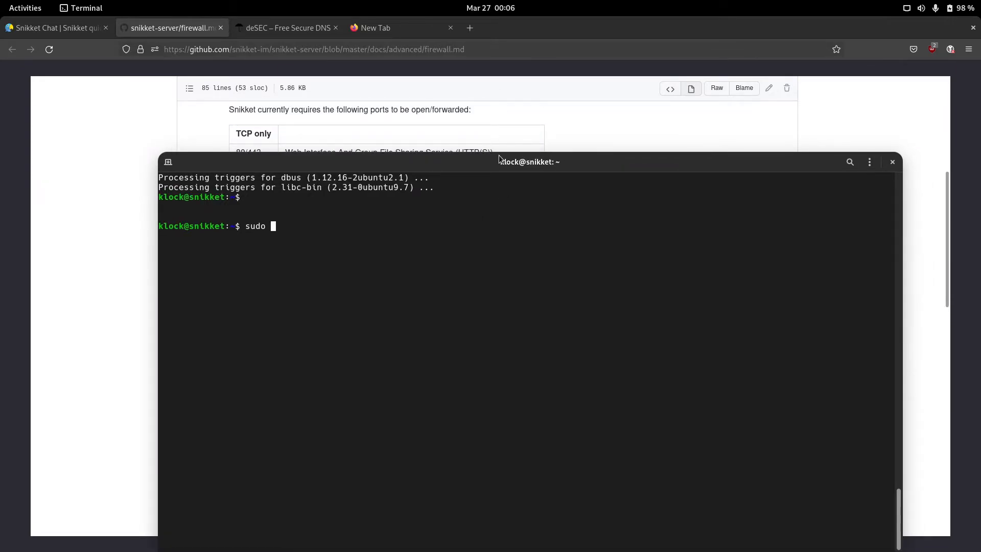
pyautogui.moveTo(499, 159); pyautogui.dragTo(925, 221)
pyautogui.moveTo(805, 221); pyautogui.dragTo(979, 163)
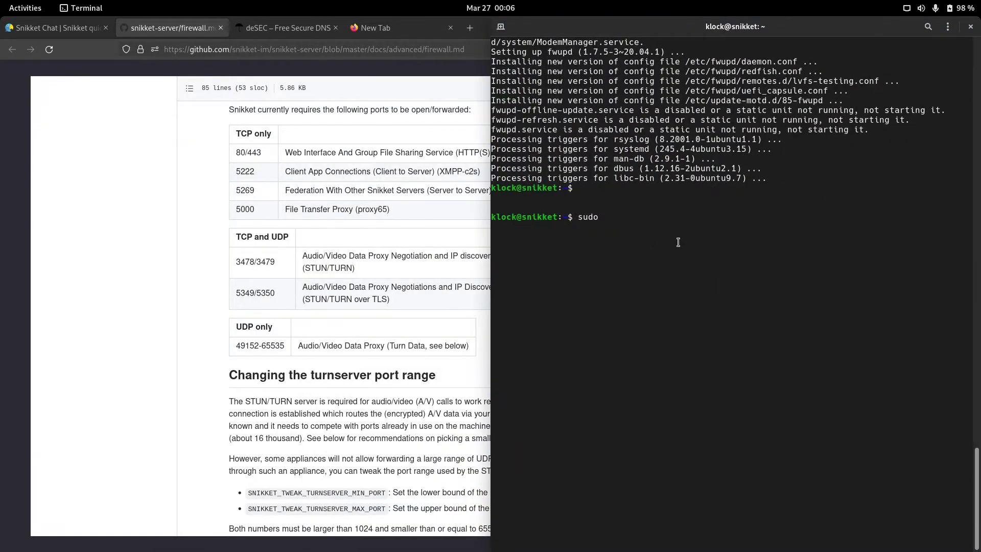
pyautogui.hotkey('ctrl', 'l')
# Step: Allow TCP ports 80, 443, 5222, 5269 and 5000 through ufw
pyautogui.write('ufw')
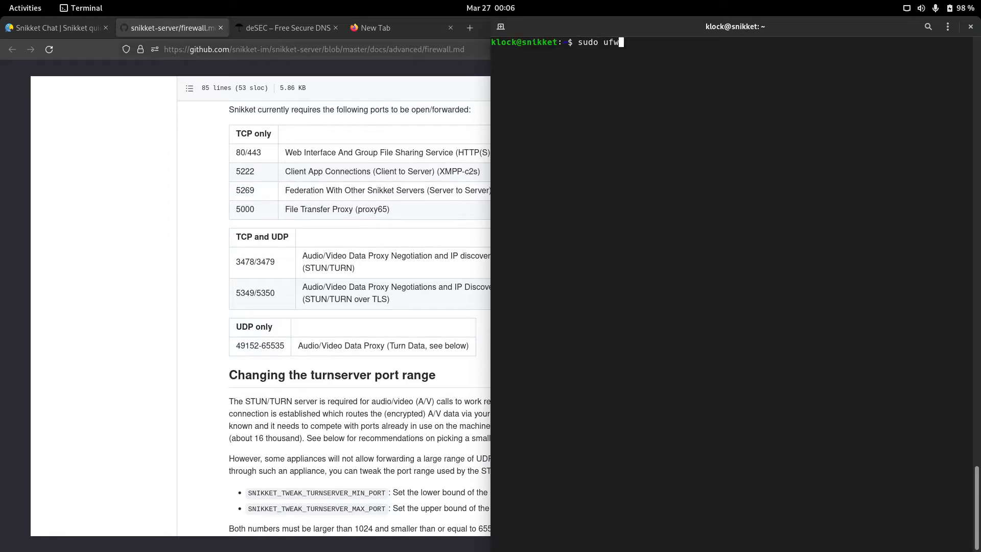
pyautogui.write(' allow 80/tcp')
pyautogui.press('Return')
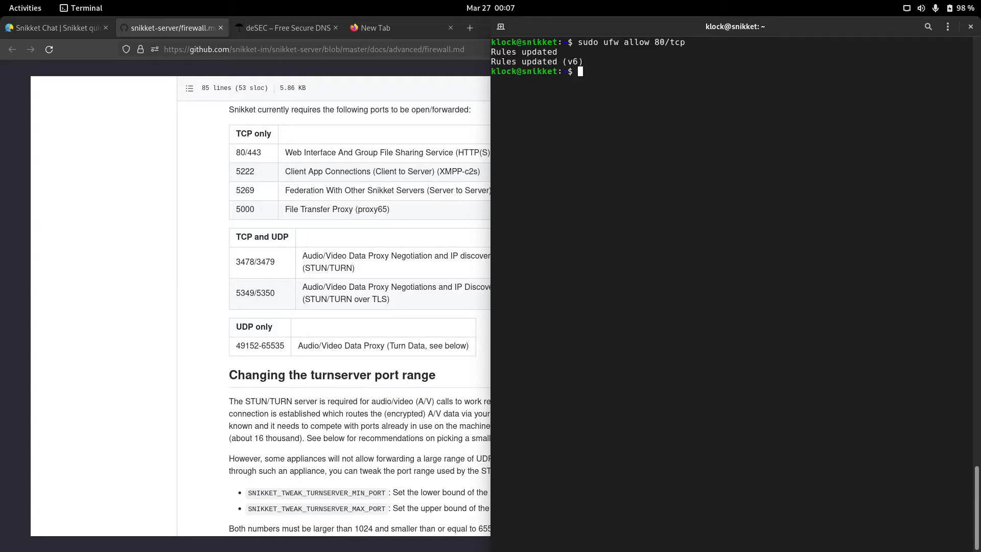
pyautogui.press('Up')
pyautogui.press('Left')
pyautogui.press('Left')
pyautogui.press('Left')
pyautogui.press('Left')
pyautogui.press('BackSpace')
pyautogui.press('BackSpace')
pyautogui.write('443')
pyautogui.press('Return')
pyautogui.press('Up')
pyautogui.press('Left')
pyautogui.press('Left')
pyautogui.press('Left')
pyautogui.press('Left')
pyautogui.press('BackSpace')
pyautogui.press('BackSpace')
pyautogui.press('BackSpace')
pyautogui.write('5222')
pyautogui.press('Return')
pyautogui.press('Up')
pyautogui.press('Left')
pyautogui.press('Left')
pyautogui.press('Left')
pyautogui.press('Left')
pyautogui.press('BackSpace')
pyautogui.press('BackSpace')
pyautogui.press('BackSpace')
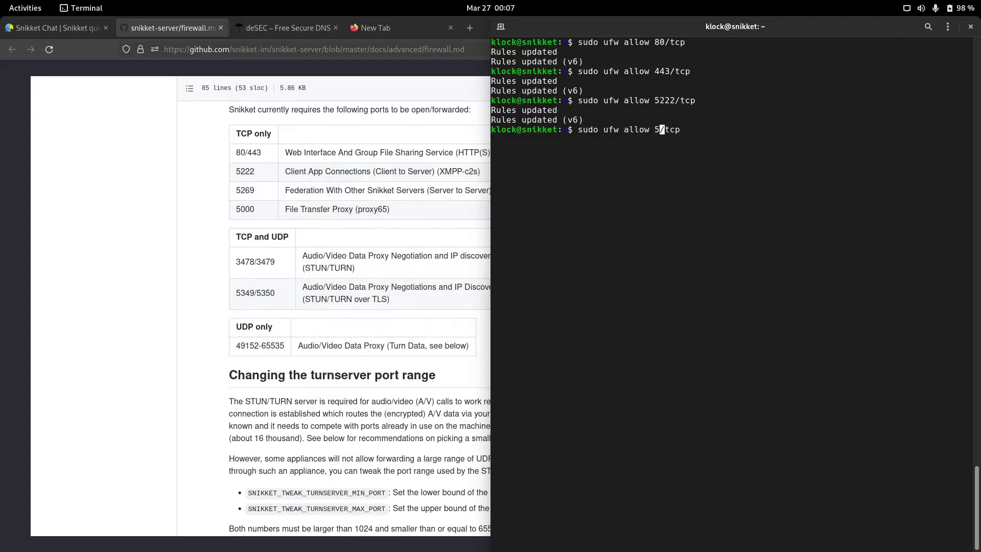
pyautogui.write('269')
pyautogui.press('Return')
pyautogui.press('Up')
pyautogui.press('Left')
pyautogui.press('Left')
pyautogui.press('Left')
pyautogui.press('Left')
pyautogui.press('BackSpace')
pyautogui.press('BackSpace')
pyautogui.press('BackSpace')
pyautogui.write('000')
pyautogui.press('Return')
pyautogui.press('Up')
pyautogui.press('BackSpace')
pyautogui.press('BackSpace')
pyautogui.press('BackSpace')
pyautogui.press('BackSpace')
pyautogui.press('BackSpace')
pyautogui.press('BackSpace')
pyautogui.press('BackSpace')
pyautogui.press('BackSpace')
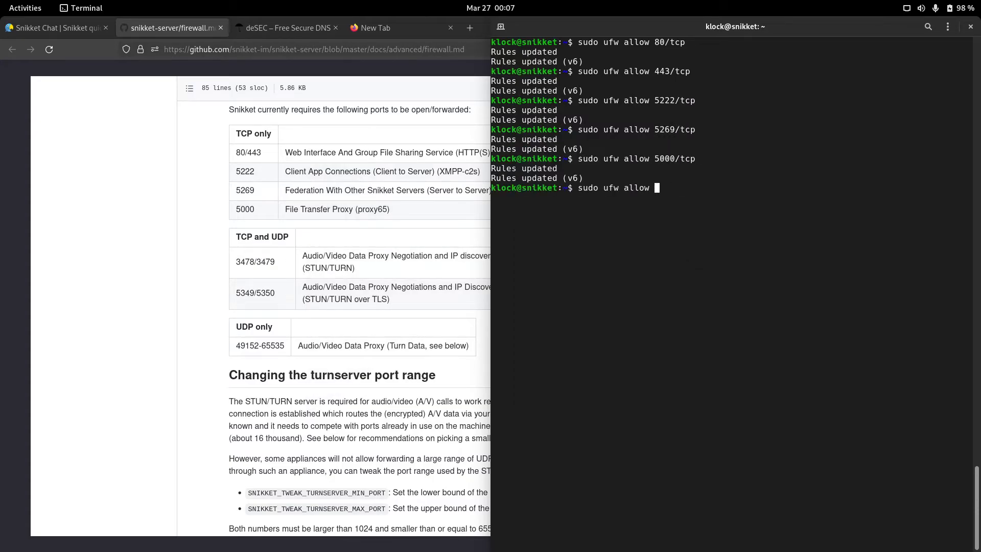
# Step: Allow port ranges 3478:3479 and 5349:5350 through ufw over both TCP and UDP
pyautogui.write('3478:3479')
pyautogui.press('Left')
pyautogui.press('Left')
pyautogui.press('Left')
pyautogui.press('Left')
pyautogui.press('Right')
pyautogui.press('Right')
pyautogui.press('Right')
pyautogui.press('Right')
pyautogui.press('Right')
pyautogui.press('Return')
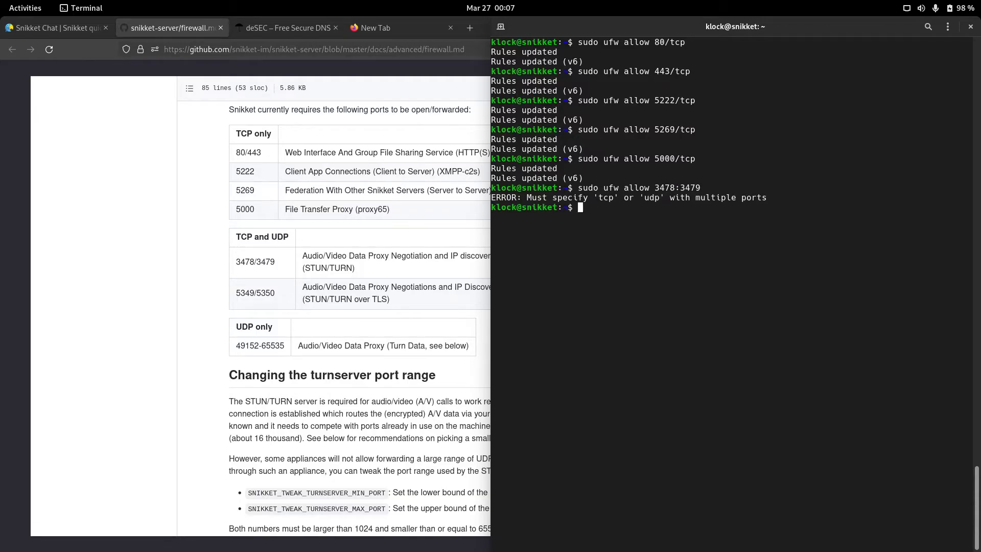
pyautogui.press('Up')
pyautogui.write('/tcp')
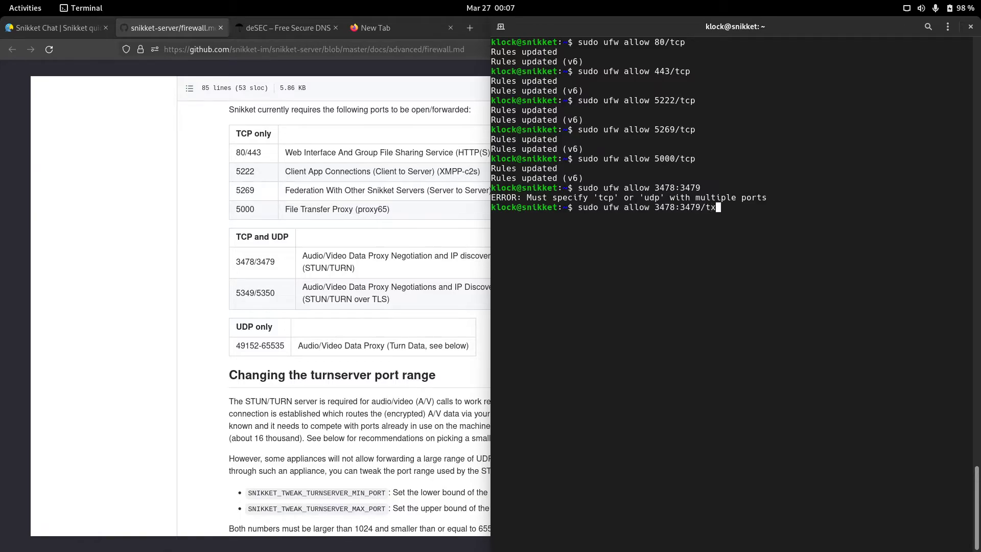
pyautogui.press('Return')
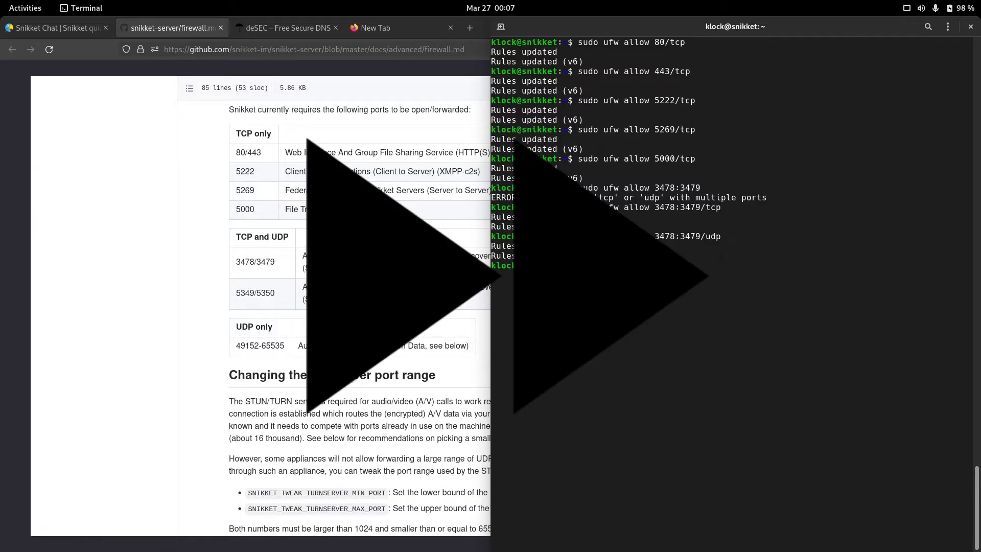
pyautogui.press('Up')
pyautogui.press('Left')
pyautogui.press('Left')
pyautogui.press('Left')
pyautogui.press('Left')
pyautogui.press('BackSpace')
pyautogui.press('BackSpace')
pyautogui.press('BackSpace')
pyautogui.press('BackSpace')
pyautogui.press('BackSpace')
pyautogui.press('BackSpace')
pyautogui.press('BackSpace')
pyautogui.press('BackSpace')
pyautogui.press('BackSpace')
pyautogui.write('5349:5350')
pyautogui.press('Right')
pyautogui.press('Right')
pyautogui.press('Right')
pyautogui.press('Right')
pyautogui.press('BackSpace')
pyautogui.press('BackSpace')
pyautogui.press('BackSpace')
pyautogui.write('tcp')
pyautogui.press('Return')
pyautogui.press('Up')
pyautogui.press('BackSpace')
pyautogui.press('BackSpace')
pyautogui.press('BackSpace')
pyautogui.write('udp')
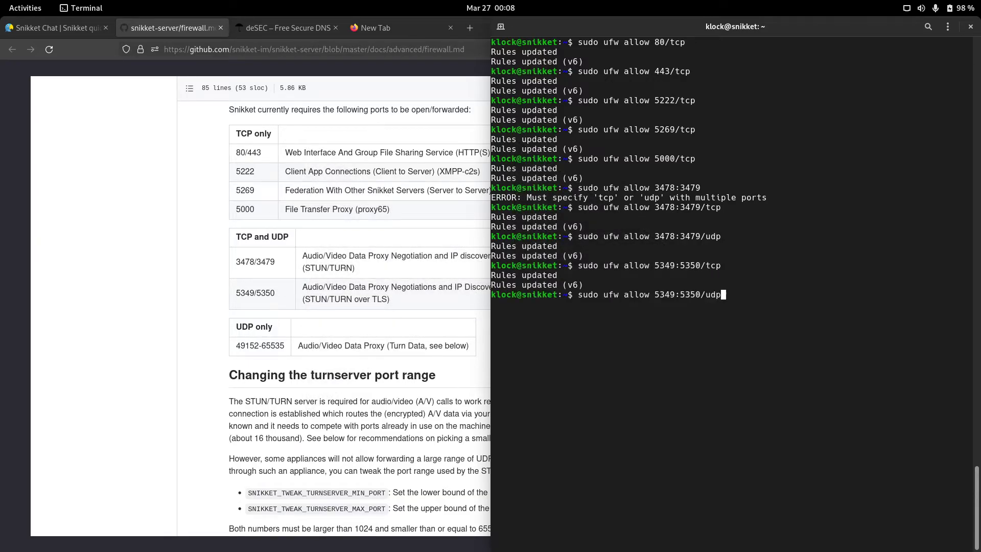
pyautogui.press('Return')
# Step: Allow the 49152:65535/udp range through ufw and clear the screen
pyautogui.press('Up')
pyautogui.press('Left')
pyautogui.press('Left')
pyautogui.press('Left')
pyautogui.press('Left')
pyautogui.press('BackSpace')
pyautogui.press('BackSpace')
pyautogui.press('BackSpace')
pyautogui.press('BackSpace')
pyautogui.press('BackSpace')
pyautogui.press('BackSpace')
pyautogui.press('BackSpace')
pyautogui.press('BackSpace')
pyautogui.press('BackSpace')
pyautogui.write('4915')
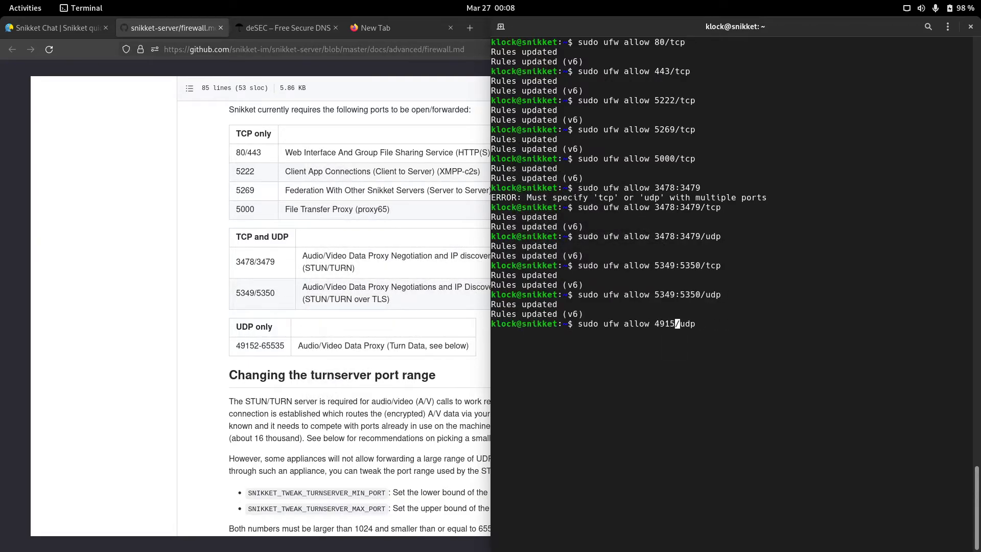
pyautogui.write('2:65535')
pyautogui.press('Return')
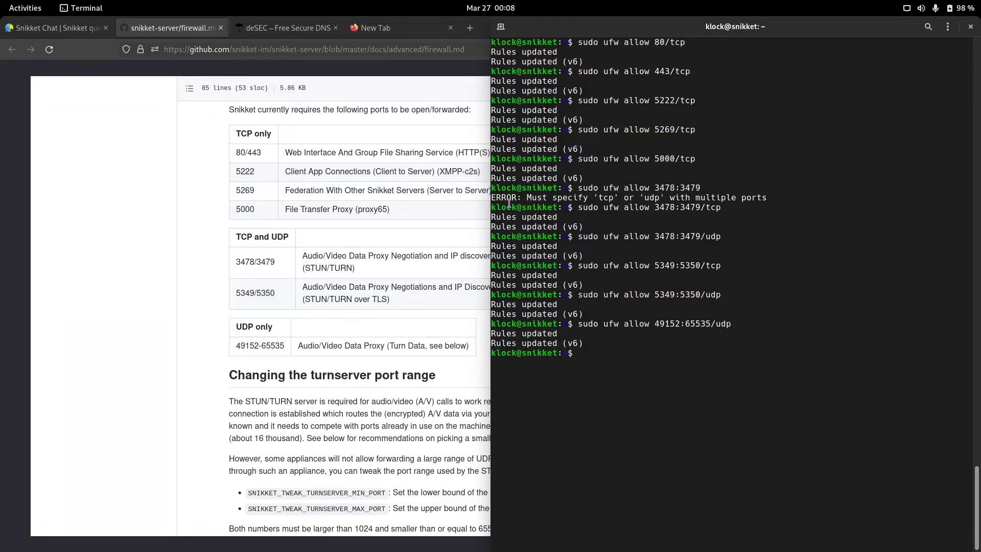
pyautogui.hotkey('ctrl', 'l')
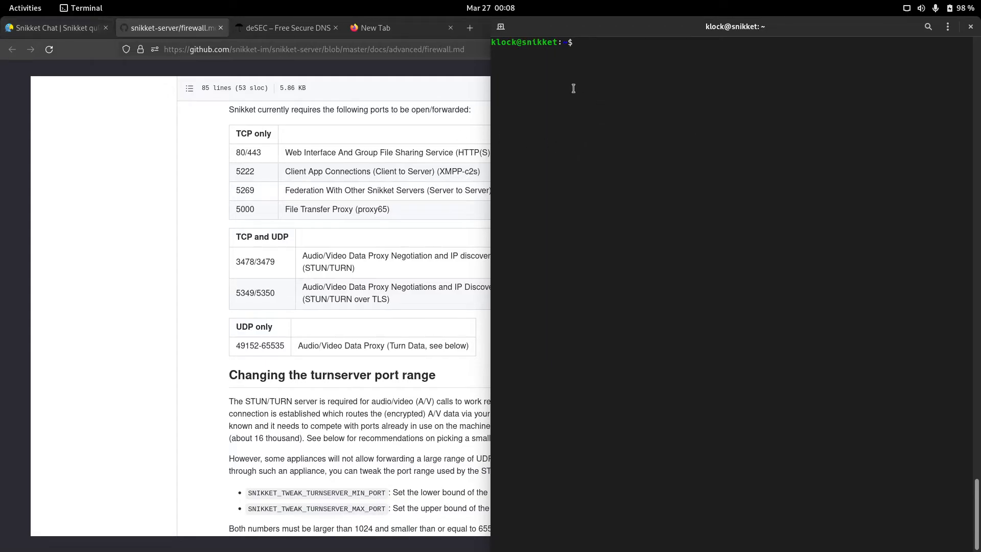
# Step: Open the Snikket quickstart's Ubuntu link to Docker's install guide in a new tab
pyautogui.click(36, 30)
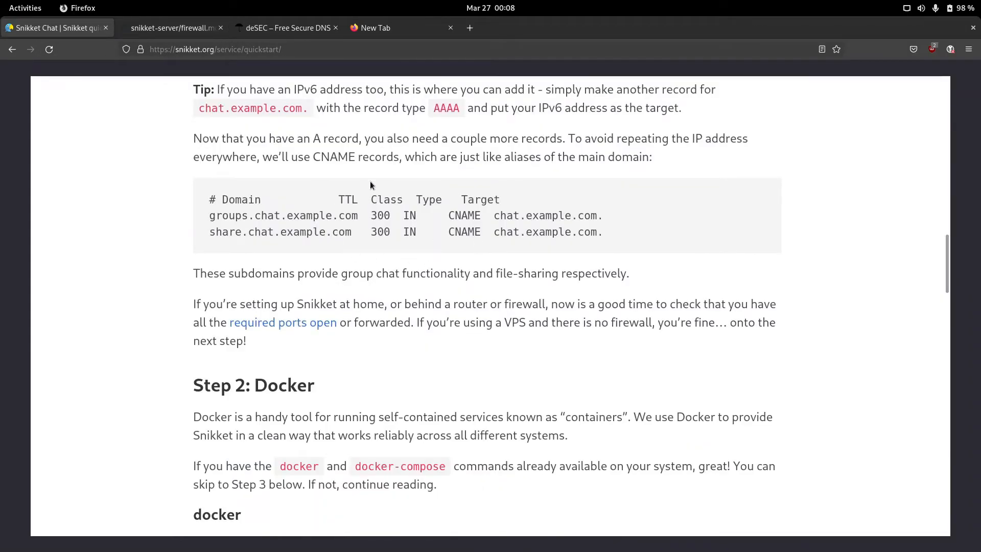
pyautogui.scroll(3, 371, 182)
pyautogui.scroll(-6, 373, 185)
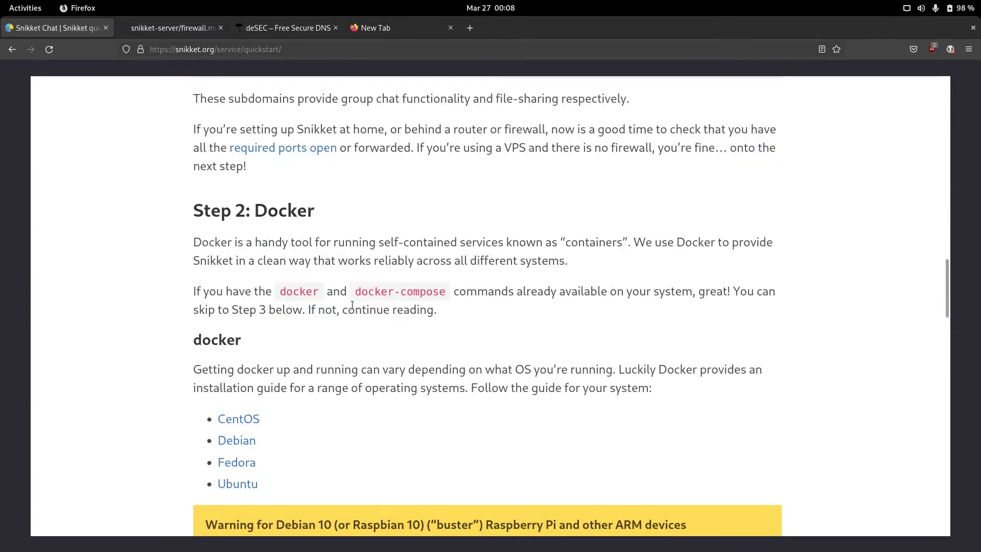
pyautogui.scroll(-2, 306, 379)
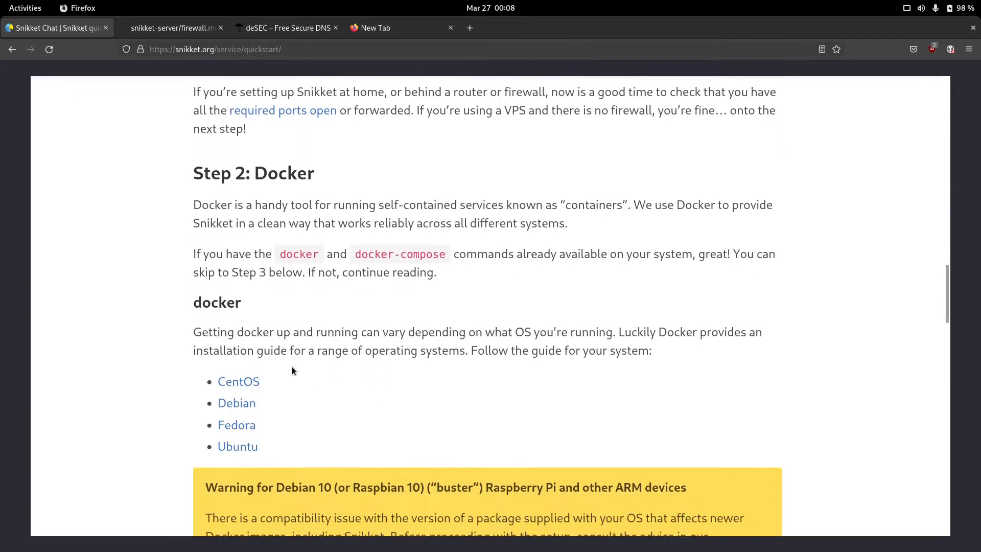
pyautogui.moveTo(194, 279); pyautogui.dragTo(449, 310)
pyautogui.click(242, 449)
pyautogui.rightClick(251, 427)
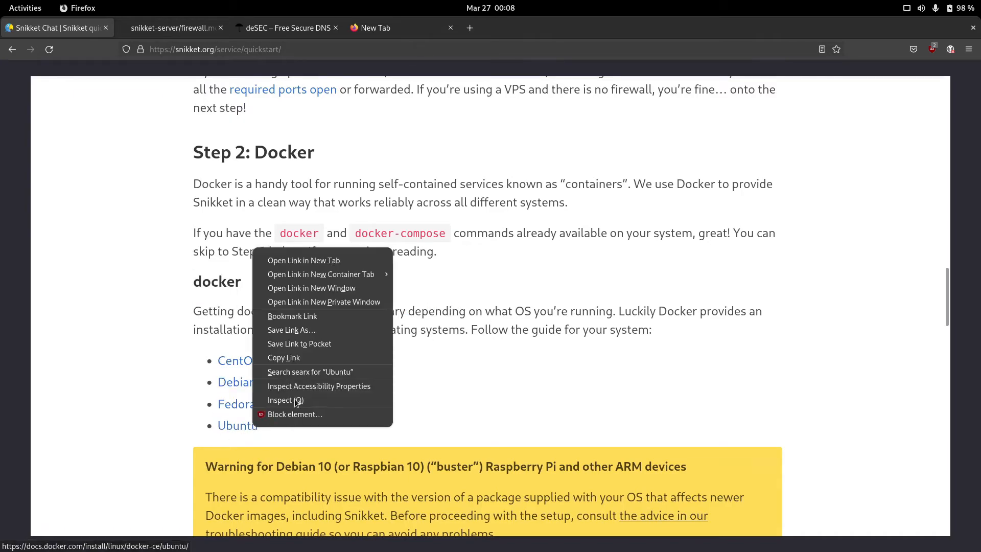
pyautogui.click(515, 371)
pyautogui.rightClick(251, 428)
pyautogui.click(302, 262)
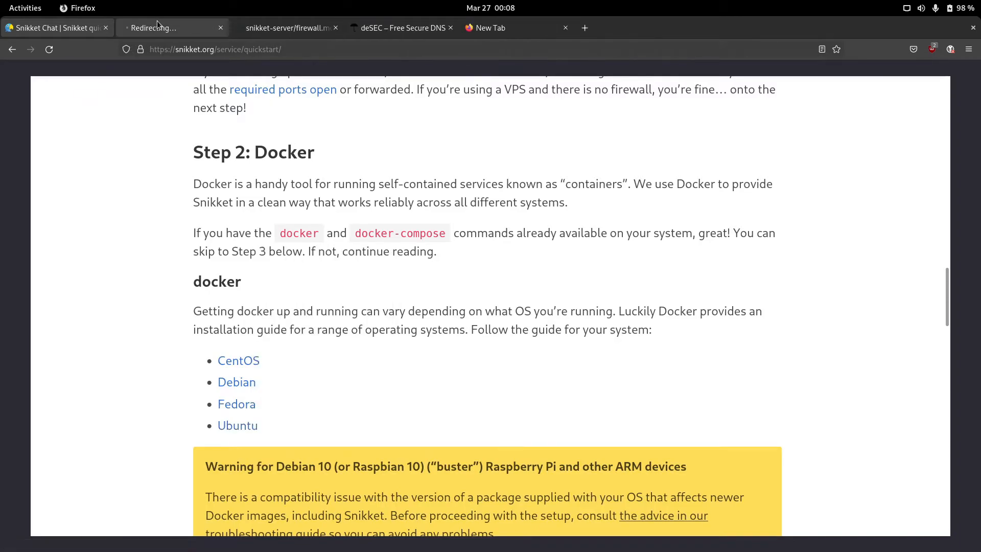
pyautogui.click(168, 28)
# Step: Copy the apt-get install prerequisites command from the 'Install using the repository' section
pyautogui.scroll(-7, 370, 192)
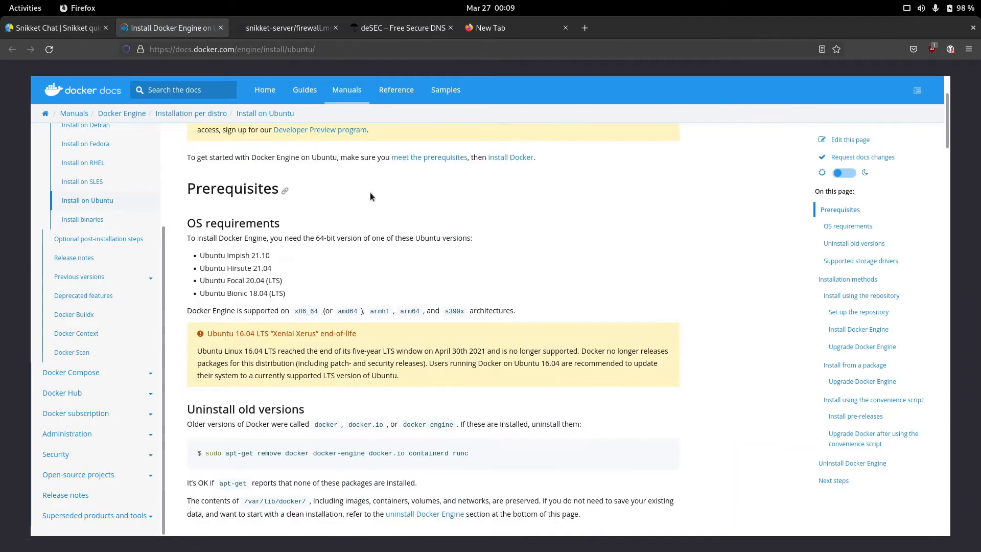
pyautogui.scroll(-6, 376, 188)
pyautogui.scroll(1, 375, 188)
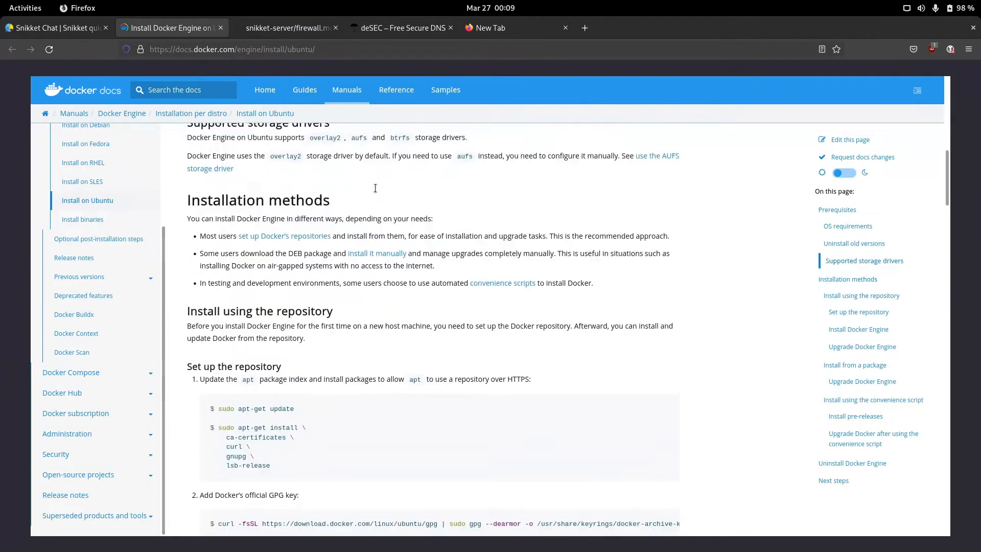
pyautogui.scroll(-3, 375, 188)
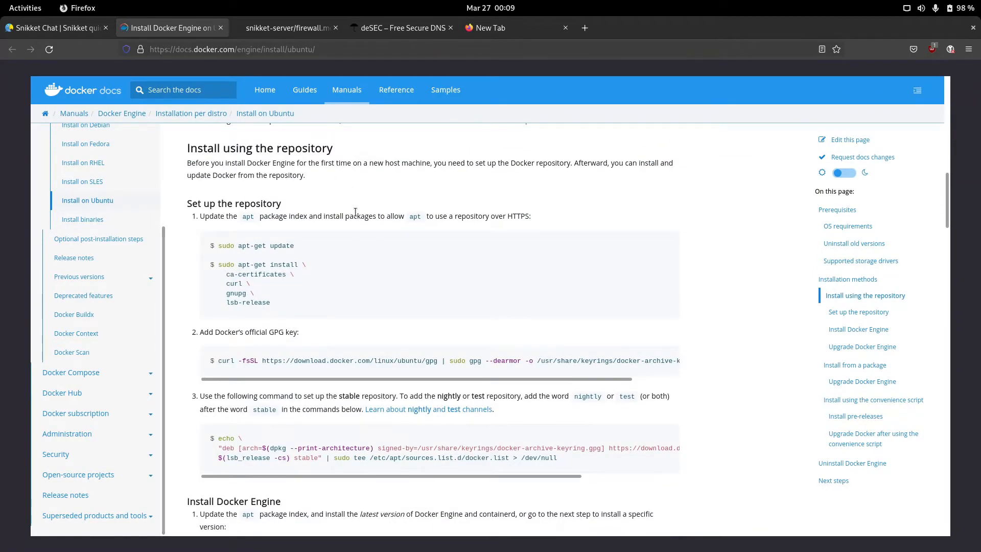
pyautogui.hotkey('ctrl', 'alt', 't')
pyautogui.moveTo(293, 305); pyautogui.dragTo(217, 264)
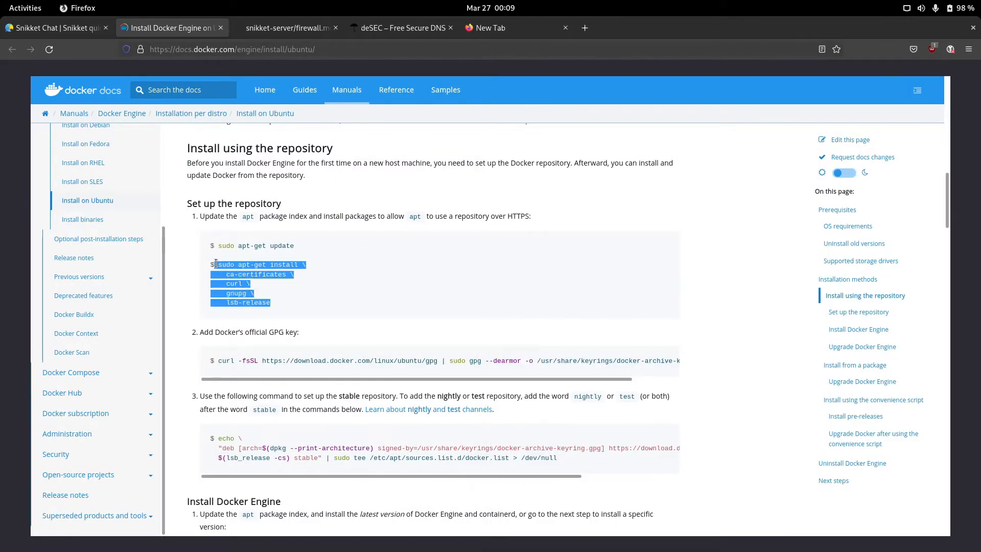
pyautogui.rightClick(247, 269)
pyautogui.click(305, 282)
# Step: Install the prerequisite packages and download Docker's official GPG key
pyautogui.hotkey('alt', 'Tab')
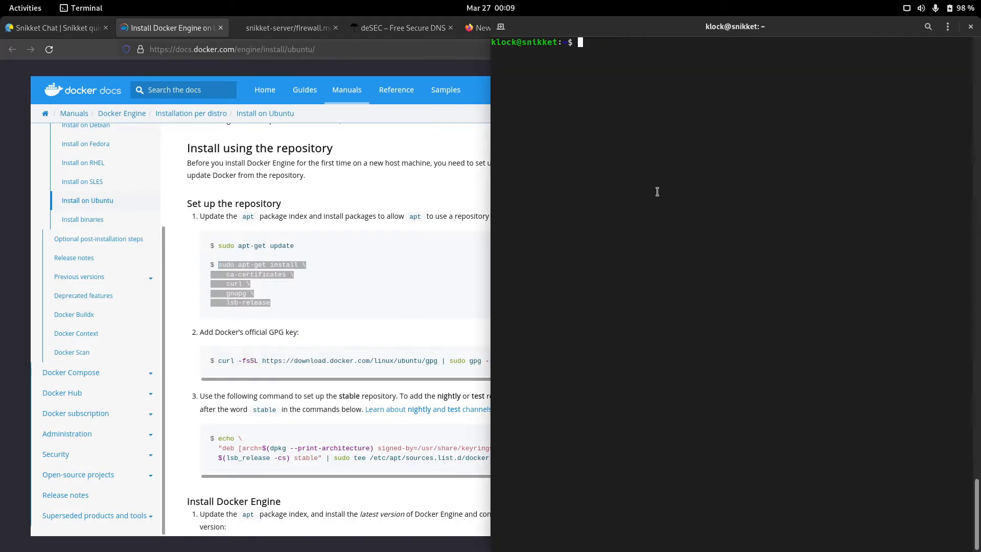
pyautogui.hotkey('ctrl', 'shift', 'v')
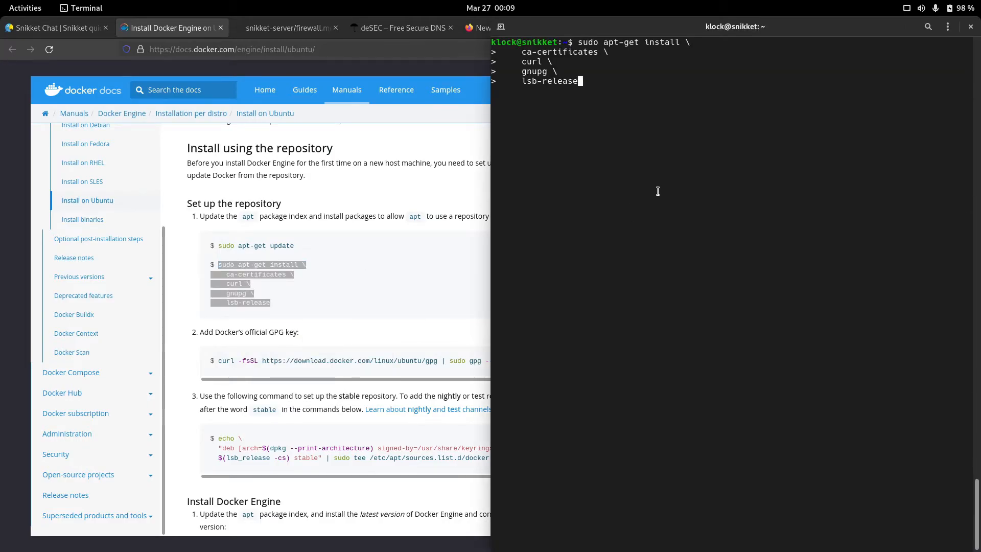
pyautogui.press('Return')
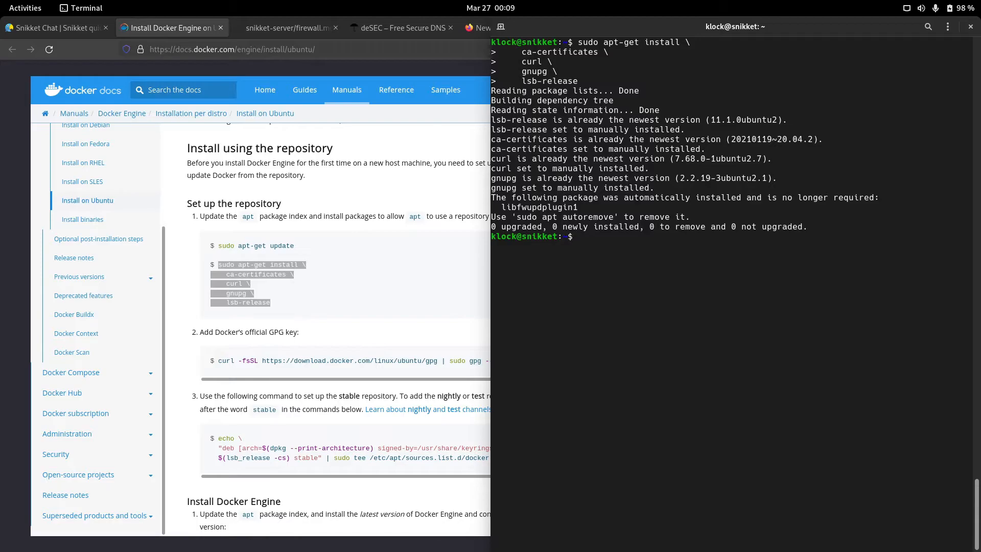
pyautogui.moveTo(218, 361); pyautogui.dragTo(673, 360)
pyautogui.rightClick(671, 359)
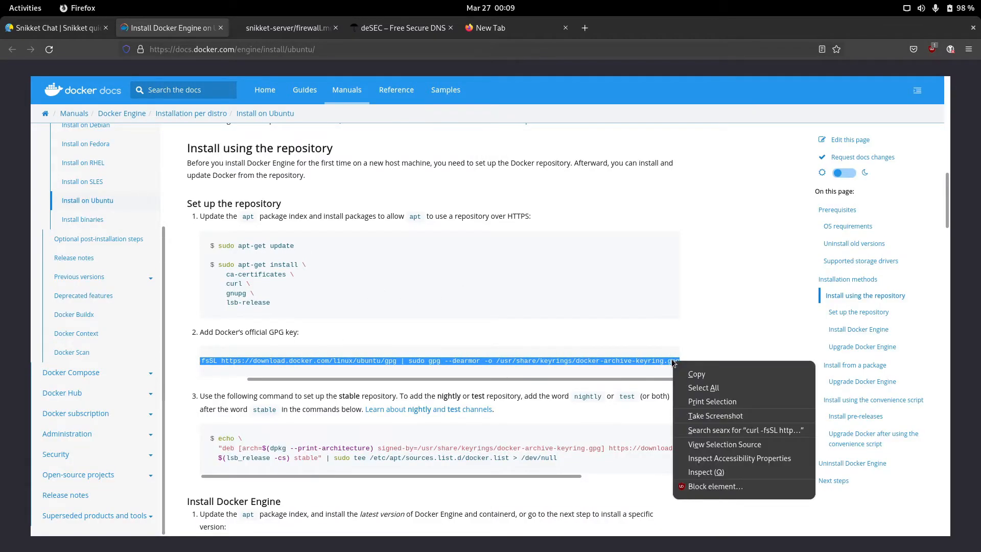
pyautogui.click(726, 374)
pyautogui.click(553, 331)
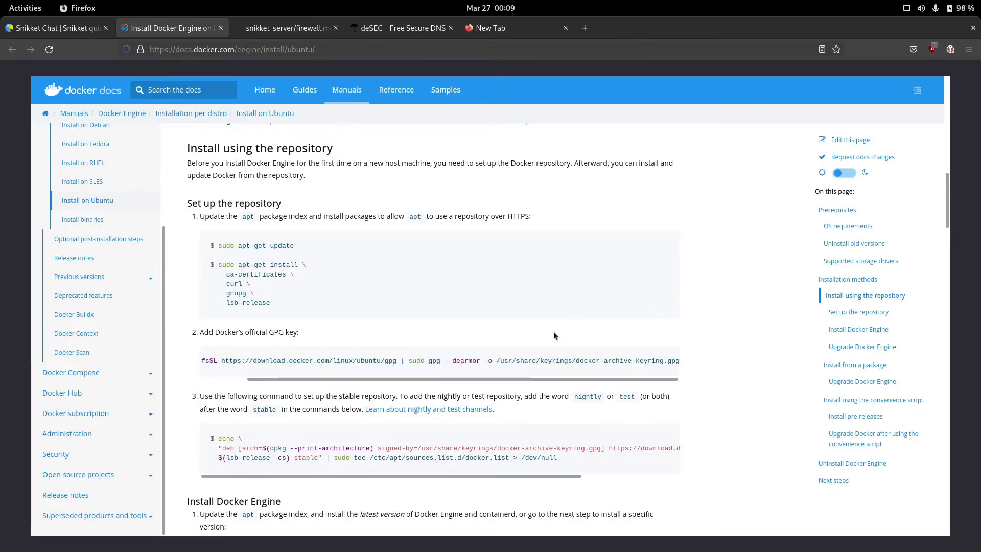
pyautogui.hotkey('alt', 'Tab')
pyautogui.hotkey('ctrl', 'shift', 'v')
pyautogui.press('Return')
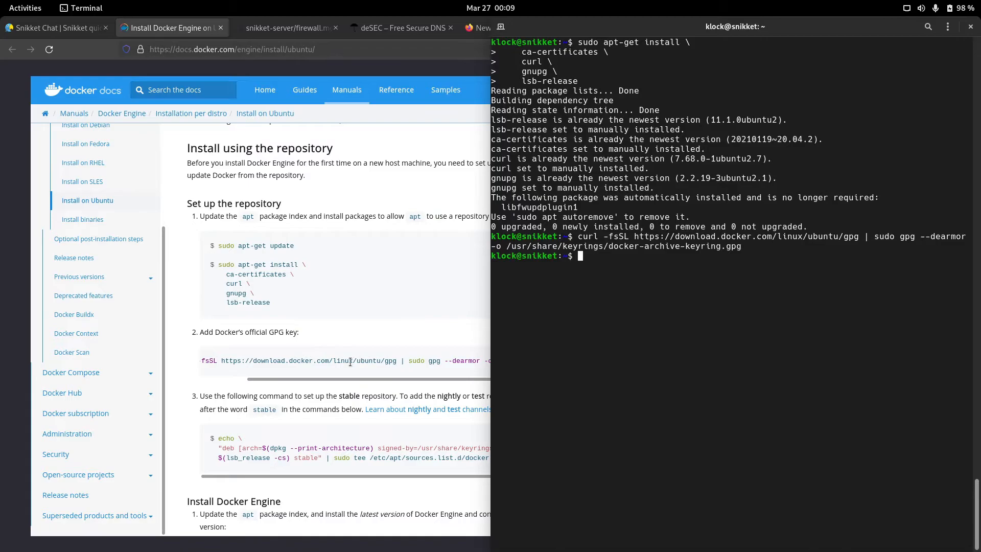
# Step: Add Docker's apt repository to the server's package sources
pyautogui.scroll(-3, 351, 362)
pyautogui.doubleClick(225, 322)
pyautogui.moveTo(225, 323); pyautogui.dragTo(565, 345)
pyautogui.rightClick(565, 345)
pyautogui.click(560, 349)
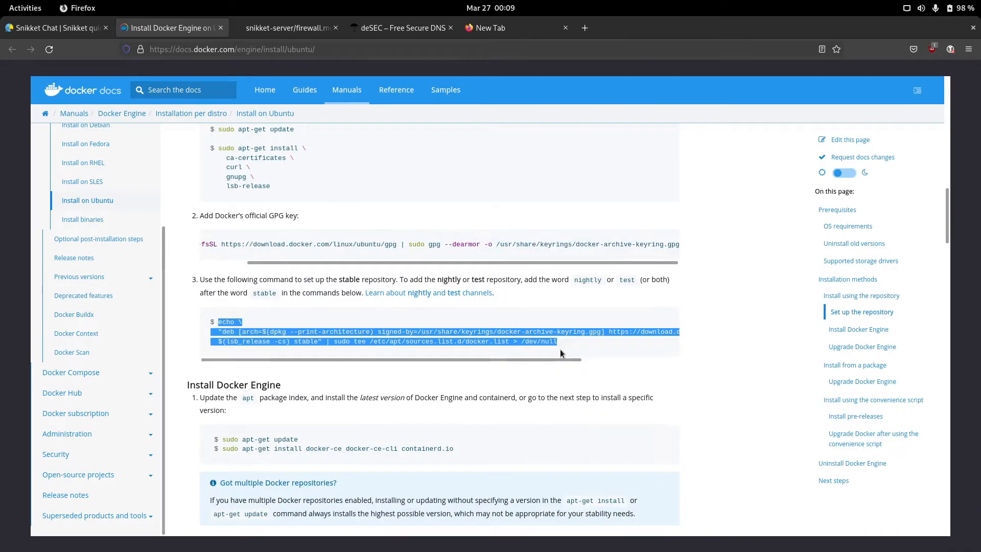
pyautogui.hotkey('alt', 'Tab')
pyautogui.hotkey('ctrl', 'shift', 'v')
pyautogui.press('Return')
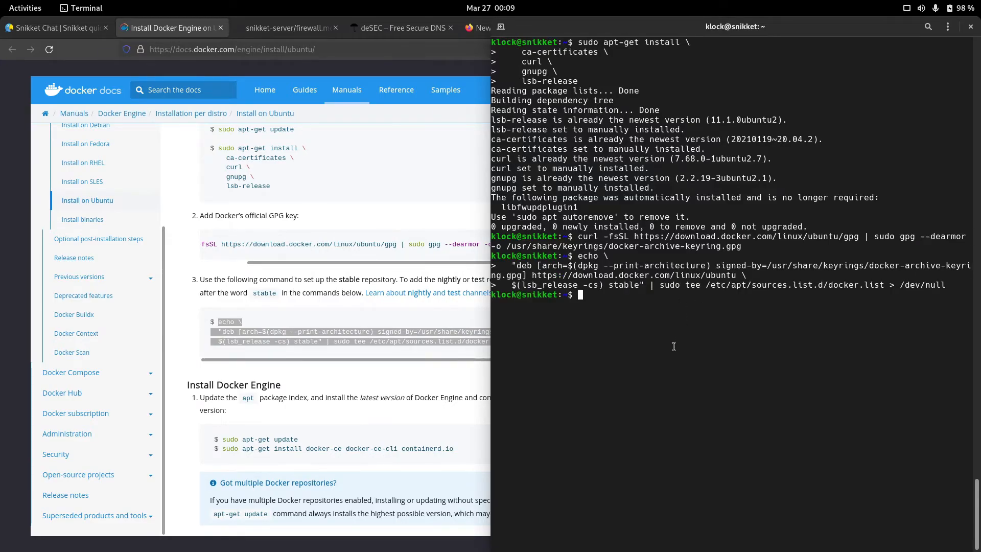
pyautogui.press('Up')
pyautogui.press('Return')
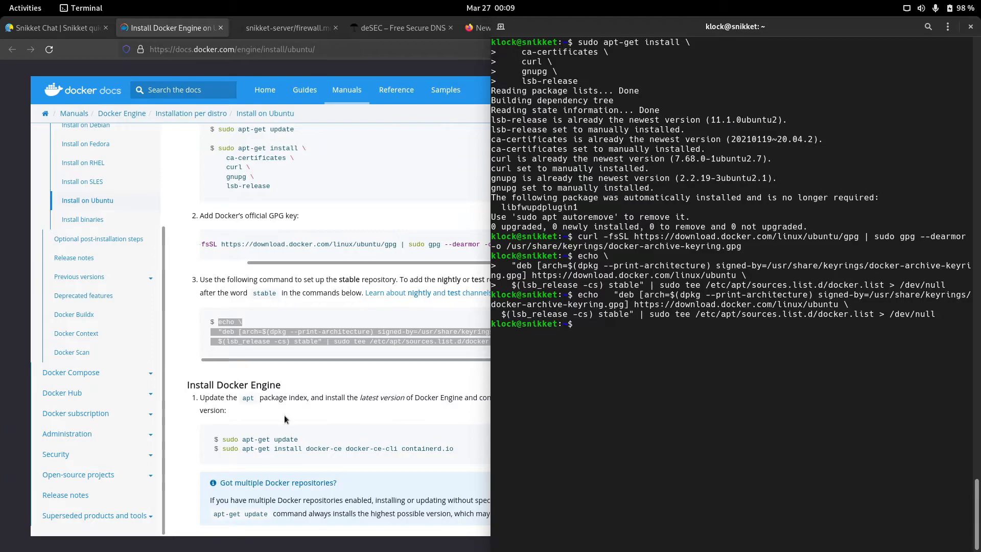
# Step: Run sudo apt update, then install docker-ce, docker-ce-cli and containerd.io, confirming with y
pyautogui.write('sudo apt update')
pyautogui.press('Return')
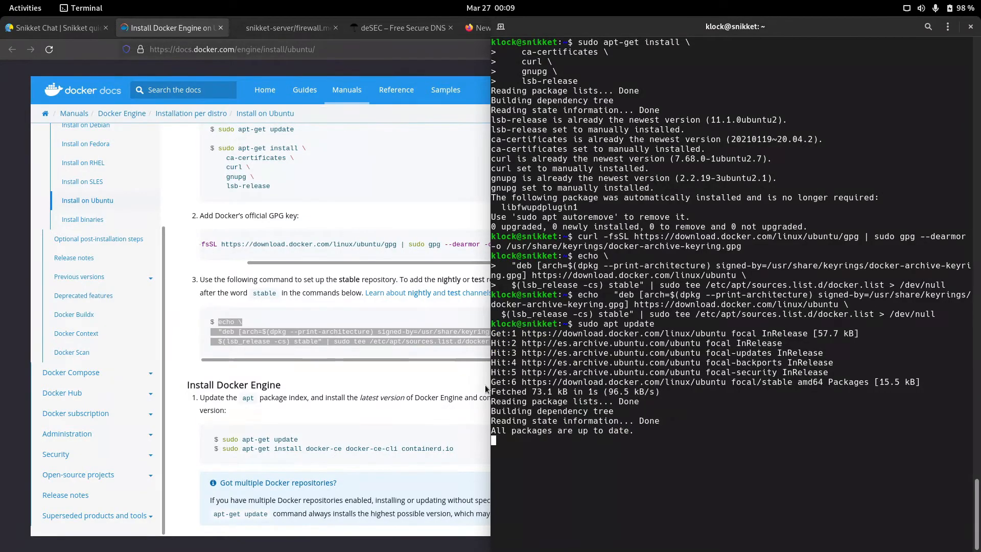
pyautogui.write('sud')
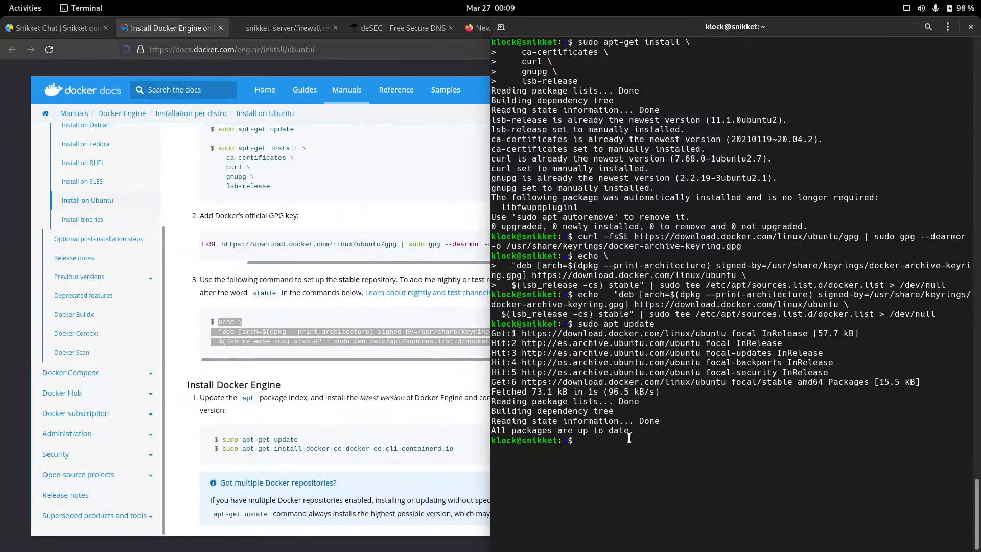
pyautogui.write('apt install docker-')
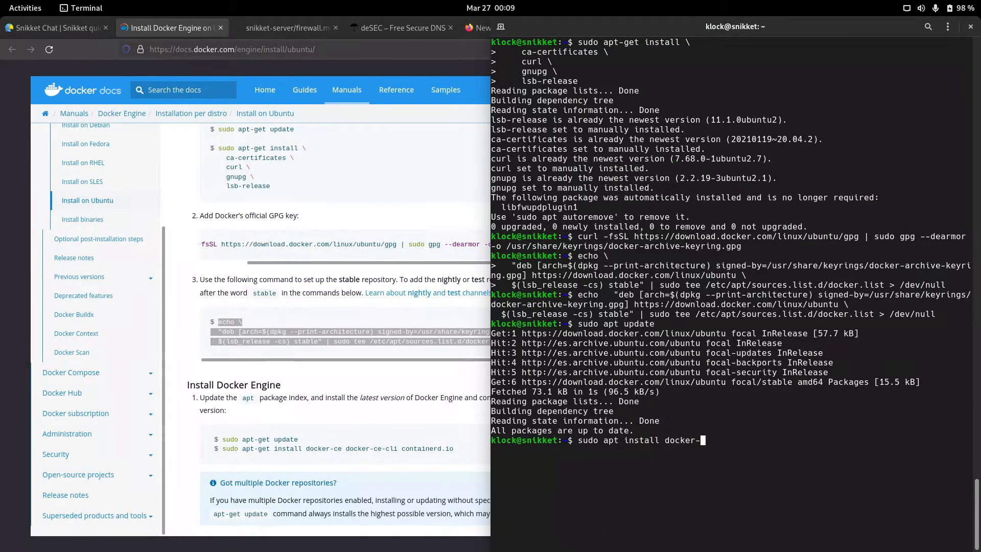
pyautogui.write('ce docker-ce-cli containerd.io')
pyautogui.press('Return')
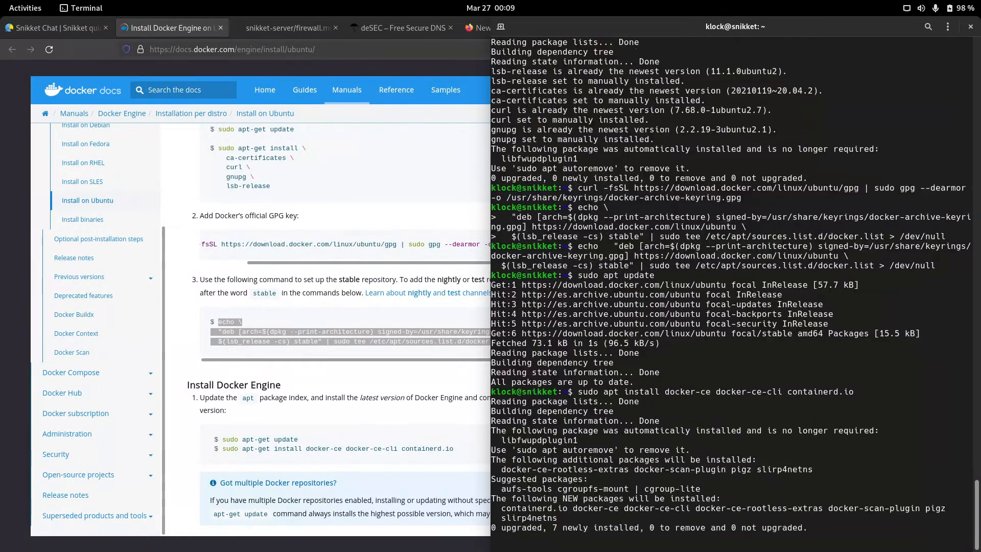
pyautogui.write('y')
pyautogui.press('Return')
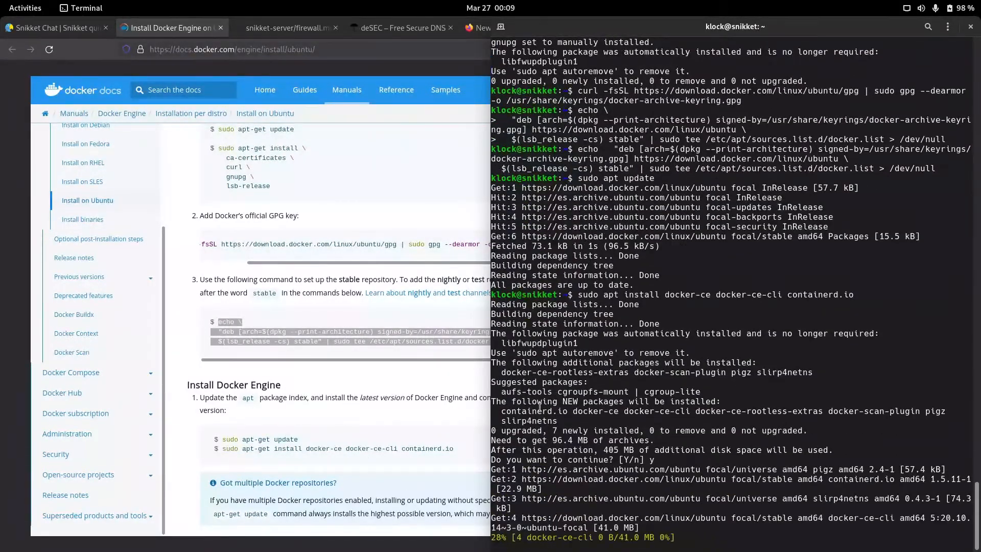
pyautogui.scroll(-4, 350, 428)
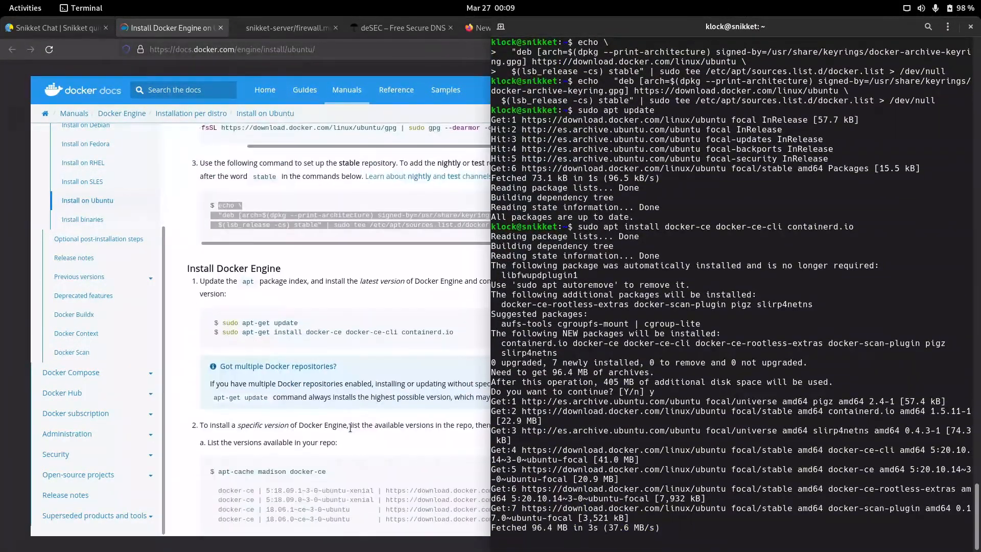
pyautogui.scroll(-12, 351, 427)
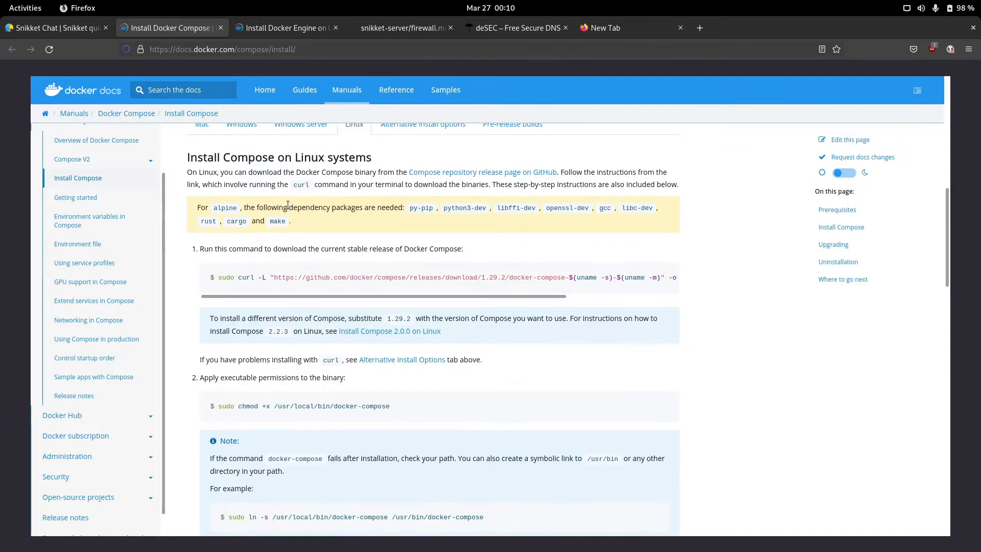
# Step: Download docker-compose 1.29.2 to /usr/local/bin with the curl command from the Compose docs
pyautogui.scroll(4, 288, 205)
pyautogui.hotkey('ctrl', 'pageup')
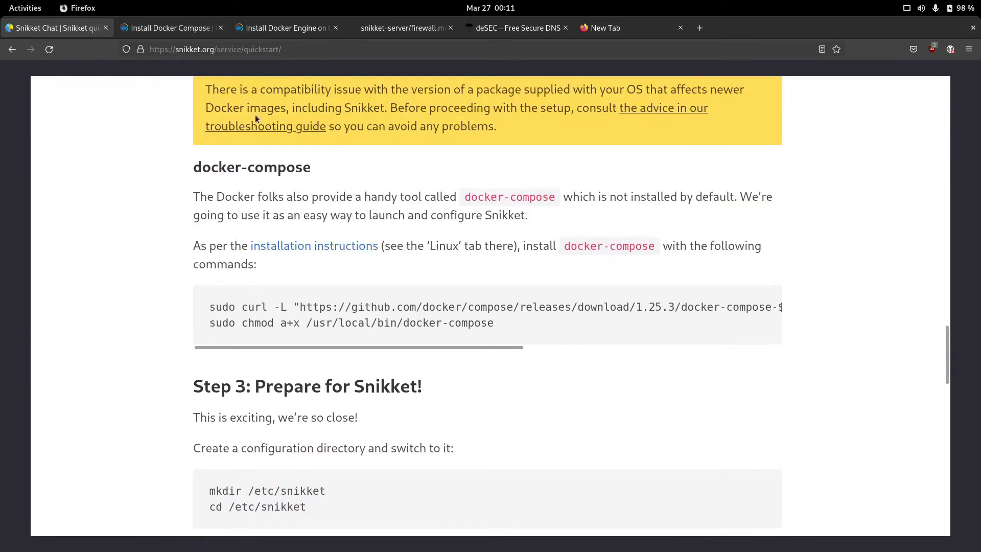
pyautogui.click(166, 29)
pyautogui.scroll(2, 345, 318)
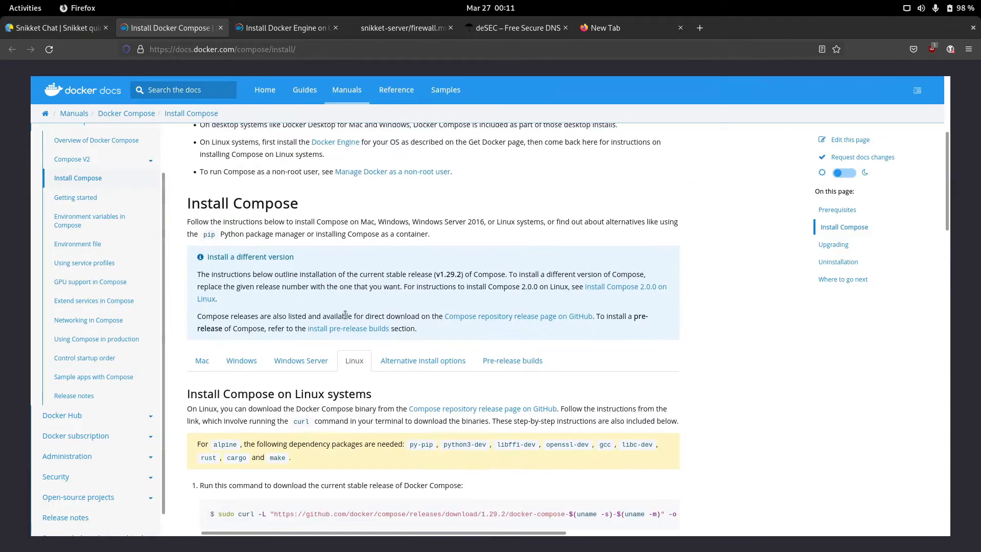
pyautogui.scroll(-5, 345, 318)
pyautogui.scroll(4, 293, 363)
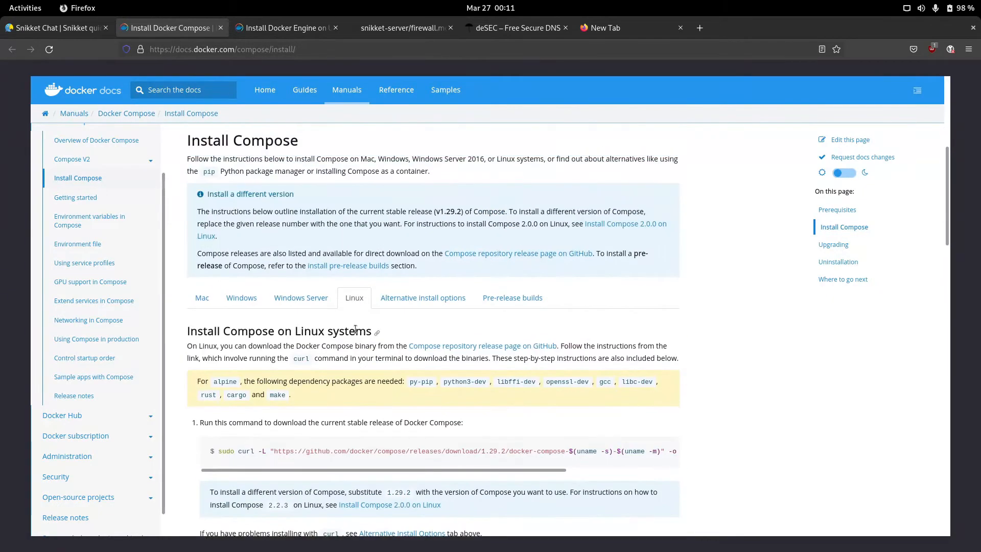
pyautogui.scroll(-2, 293, 363)
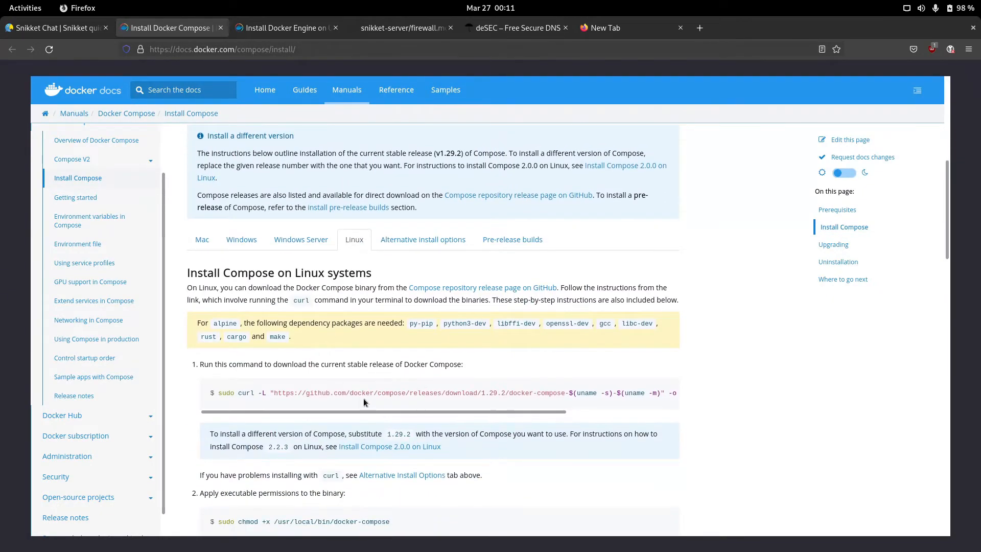
pyautogui.scroll(-1, 364, 403)
pyautogui.moveTo(219, 335); pyautogui.dragTo(722, 338)
pyautogui.rightClick(606, 332)
pyautogui.click(664, 341)
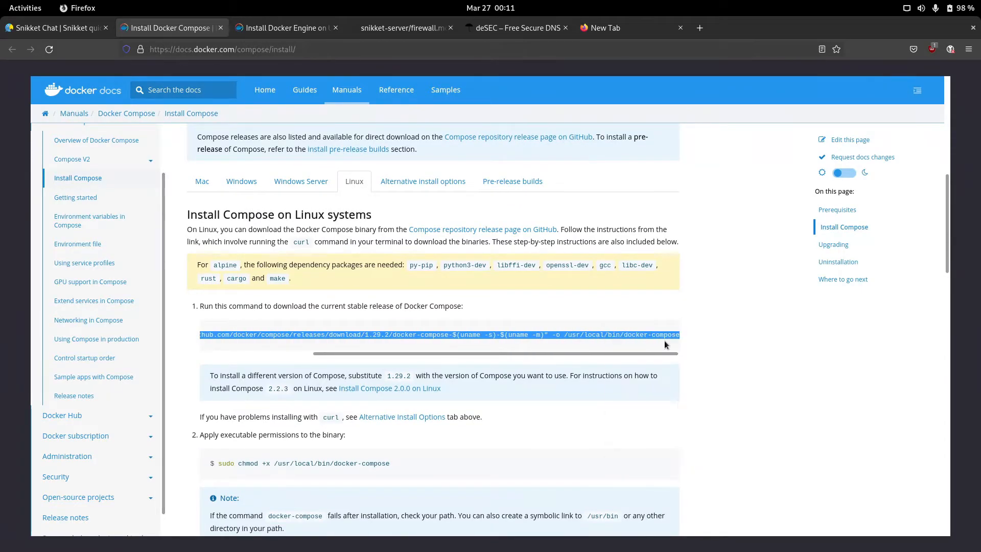
pyautogui.hotkey('alt', 'Tab')
pyautogui.hotkey('ctrl', 'shift', 'v')
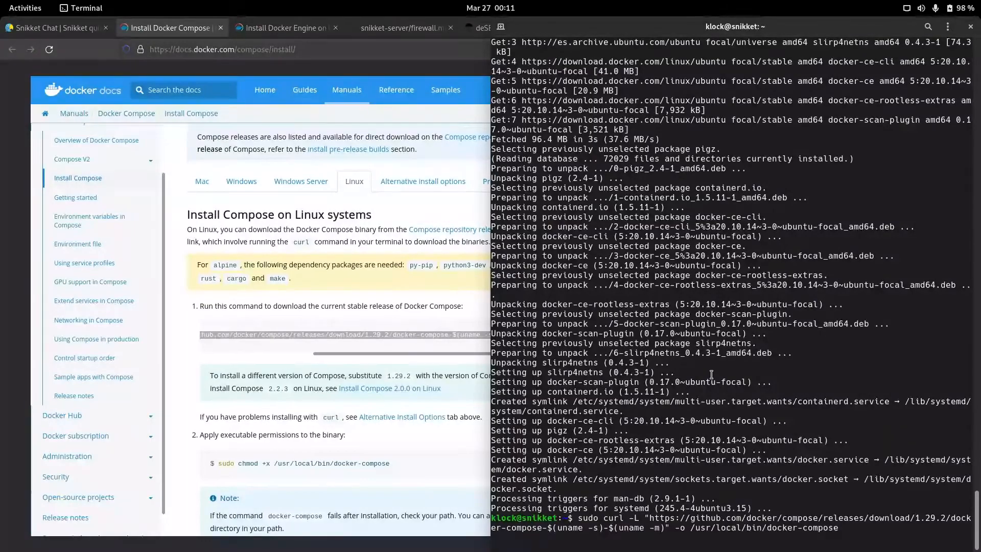
pyautogui.press('Return')
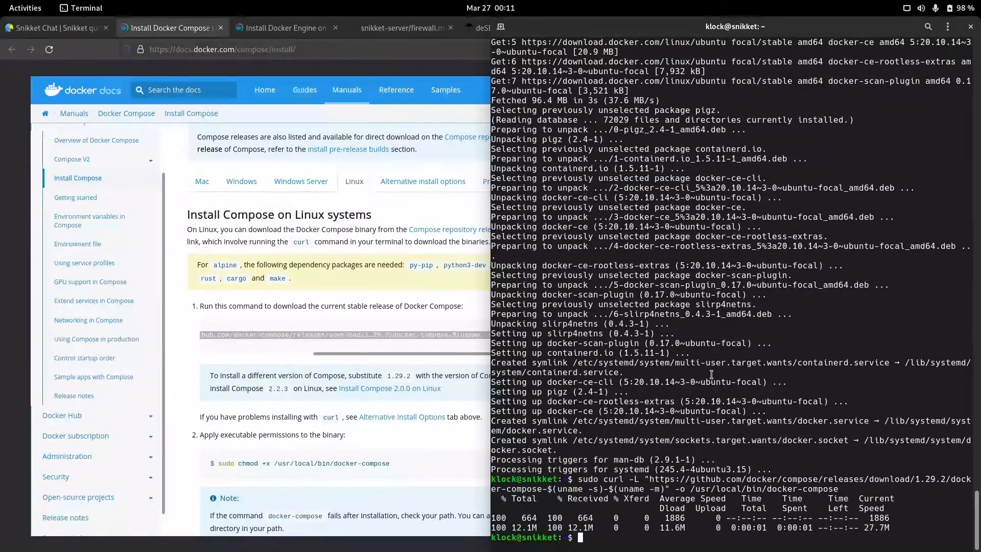
# Step: Make /usr/local/bin/docker-compose executable with the docs' chmod command
pyautogui.scroll(-3, 235, 419)
pyautogui.moveTo(223, 347); pyautogui.dragTo(397, 347)
pyautogui.click(625, 299)
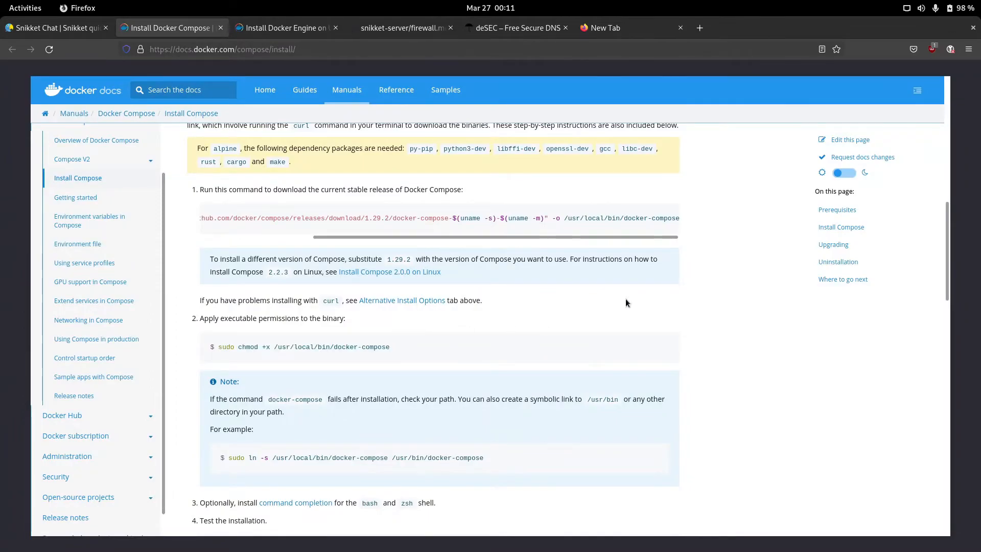
pyautogui.hotkey('alt', 'Tab')
pyautogui.hotkey('ctrl', 'shift', 'v')
pyautogui.press('Return')
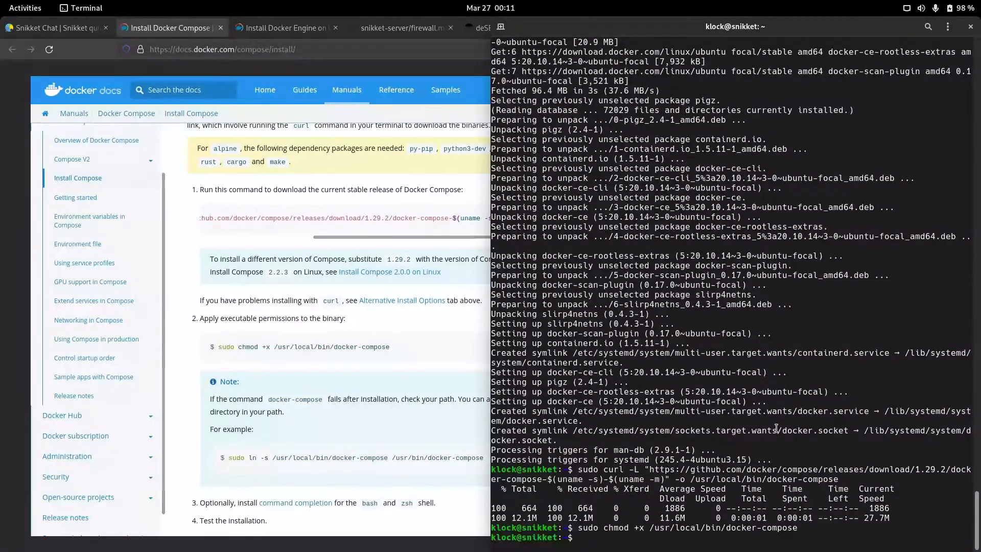
# Step: Check that docker-compose tab-completes in the shell, then clear the terminal
pyautogui.click(364, 497)
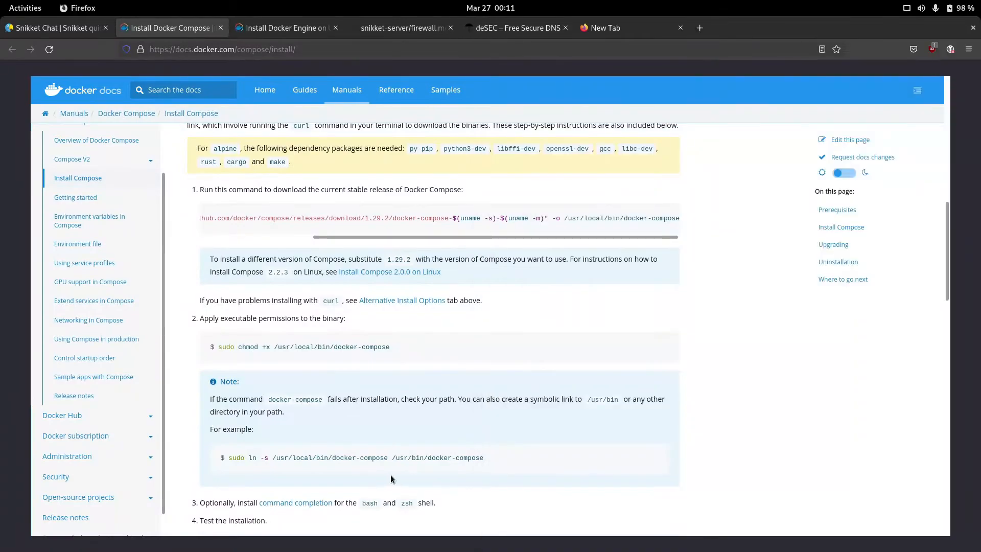
pyautogui.scroll(-3, 391, 475)
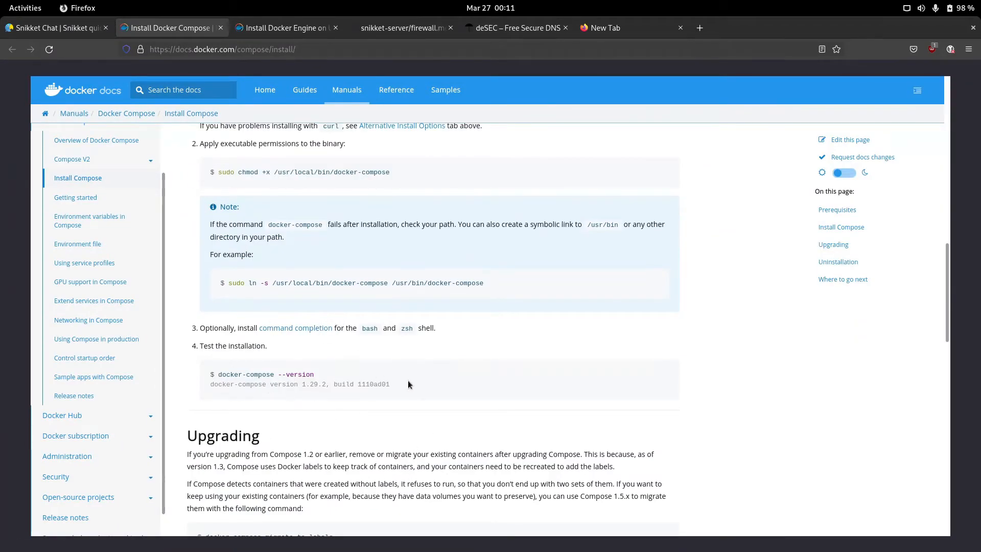
pyautogui.hotkey('alt', 'Tab')
pyautogui.write('docker-')
pyautogui.press('Tab')
pyautogui.press('Tab')
pyautogui.press('Tab')
pyautogui.write('c')
pyautogui.press('Tab')
pyautogui.write('.')
pyautogui.press('Tab')
pyautogui.press('Tab')
pyautogui.press('Tab')
pyautogui.press('BackSpace')
pyautogui.press('BackSpace')
pyautogui.press('BackSpace')
pyautogui.press('BackSpace')
pyautogui.press('BackSpace')
pyautogui.press('BackSpace')
pyautogui.press('BackSpace')
pyautogui.press('BackSpace')
pyautogui.press('BackSpace')
pyautogui.press('BackSpace')
pyautogui.press('BackSpace')
pyautogui.press('BackSpace')
pyautogui.press('BackSpace')
pyautogui.press('BackSpace')
pyautogui.press('BackSpace')
pyautogui.press('BackSpace')
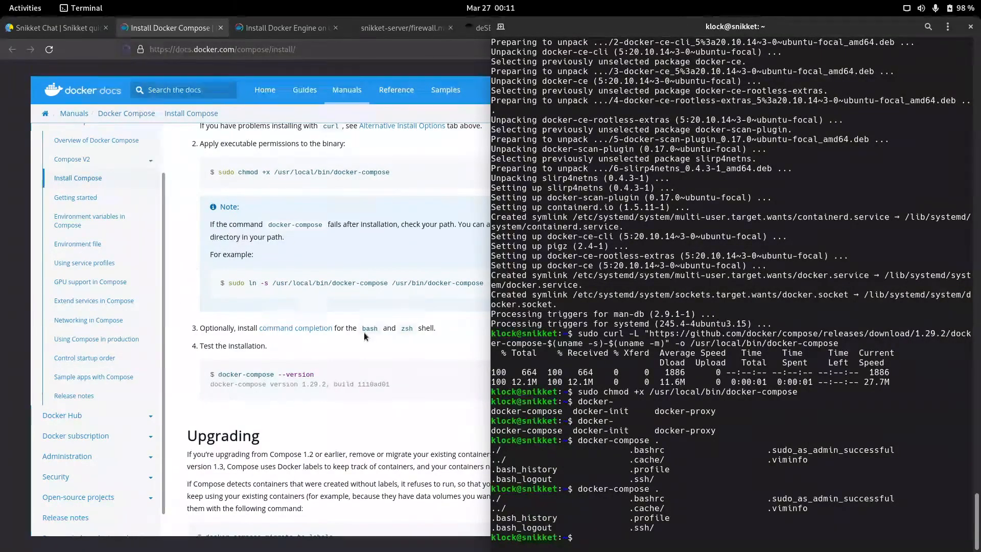
pyautogui.hotkey('ctrl', 'l')
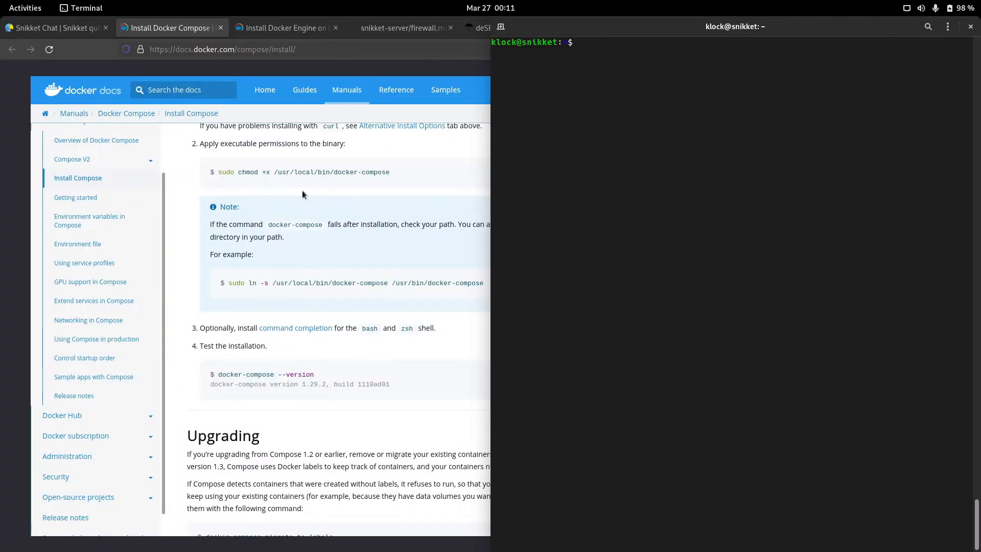
# Step: Become root with sudo su and clear the terminal screen
pyautogui.click(56, 28)
pyautogui.scroll(-5, 509, 268)
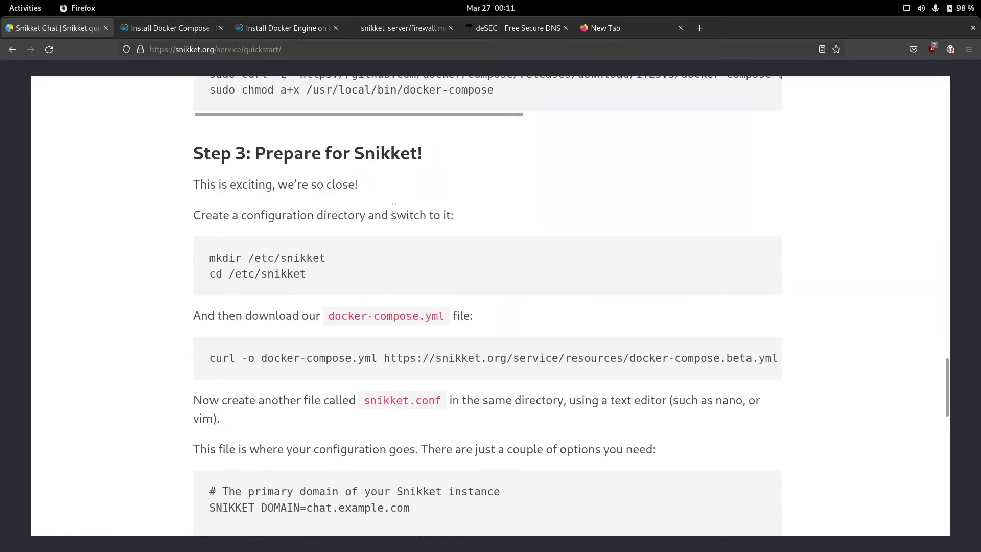
pyautogui.hotkey('alt', 'Tab')
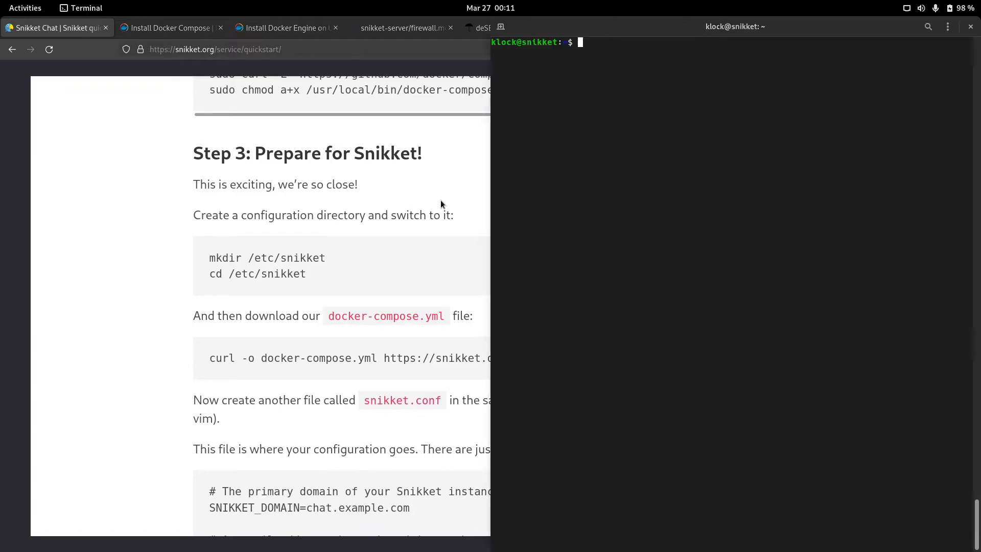
pyautogui.write('mk')
pyautogui.press('BackSpace')
pyautogui.write('udo su')
pyautogui.press('Return')
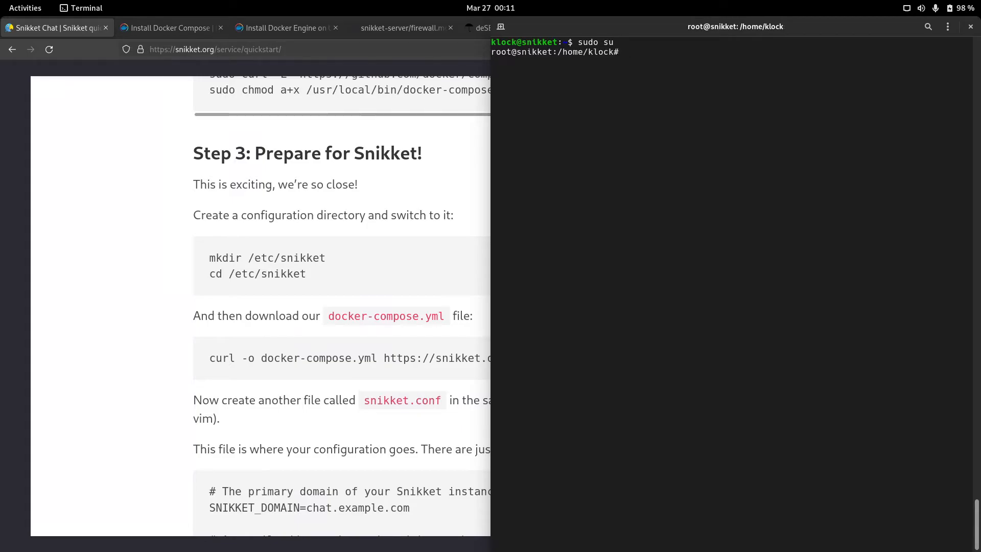
pyautogui.hotkey('ctrl', 'l')
# Step: Create the /etc/snikket directory and change into it
pyautogui.write('cd /etc/')
pyautogui.press('Return')
pyautogui.write('mkdir ')
pyautogui.write('snikket')
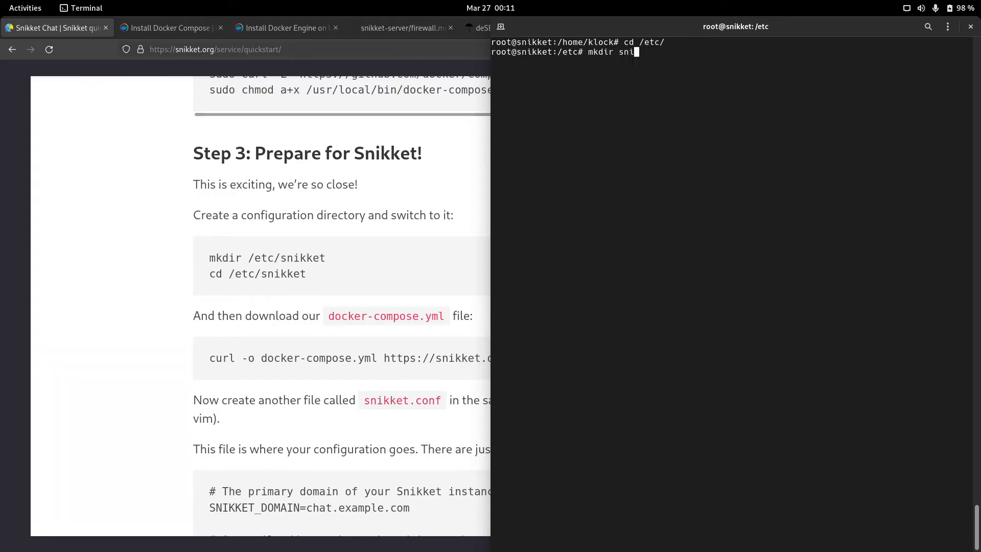
pyautogui.press('Return')
pyautogui.write('cd ')
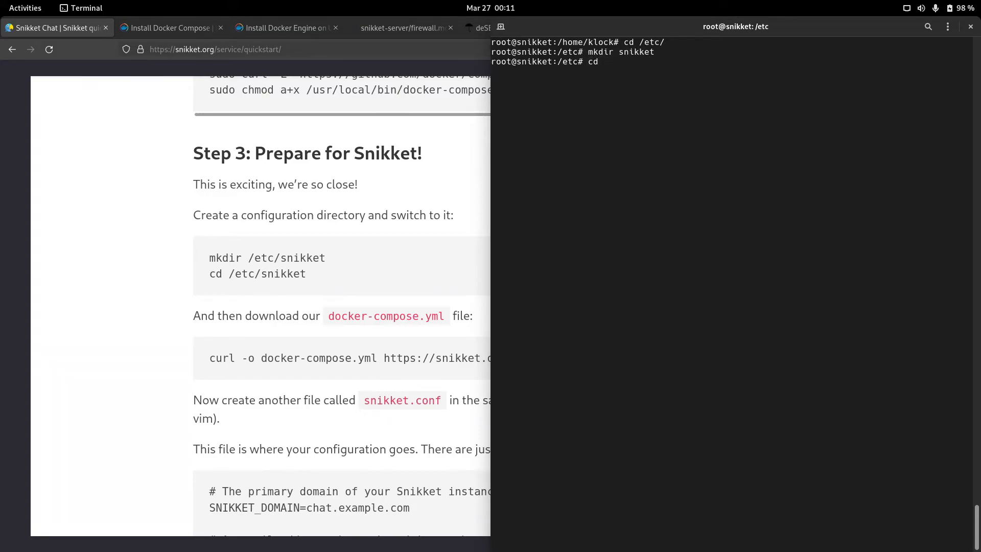
pyautogui.write('sn')
pyautogui.press('Tab')
pyautogui.press('Return')
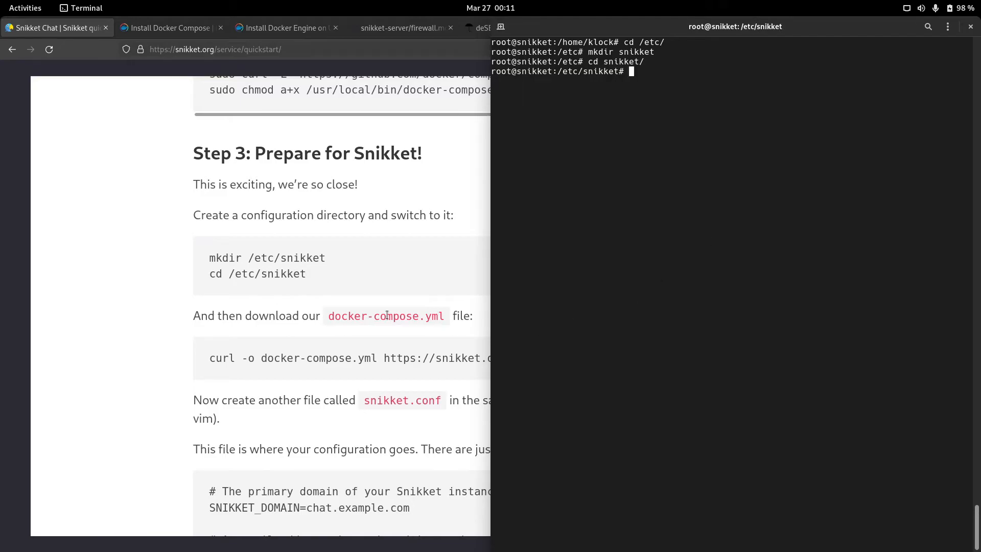
# Step: Download Snikket's docker-compose.yml into /etc/snikket with curl, then tile the guide beside the terminal
pyautogui.click(363, 347)
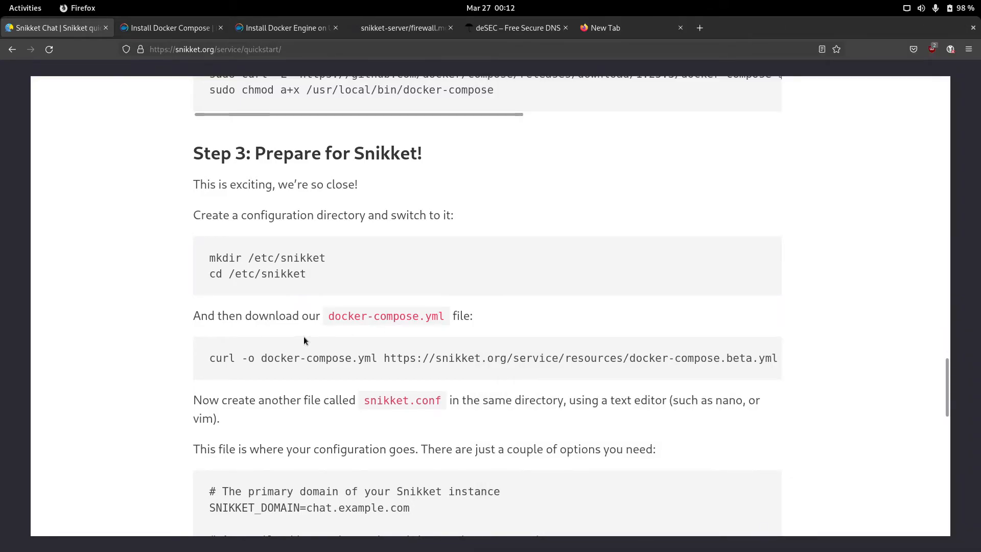
pyautogui.tripleClick(242, 358)
pyautogui.click(611, 316)
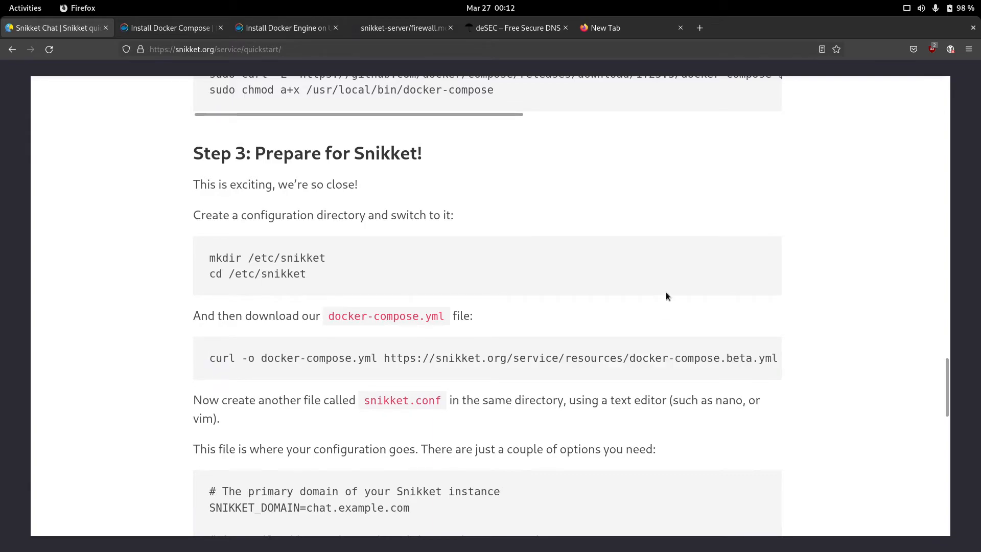
pyautogui.hotkey('alt', 'Tab')
pyautogui.hotkey('ctrl', 'shift', 'v')
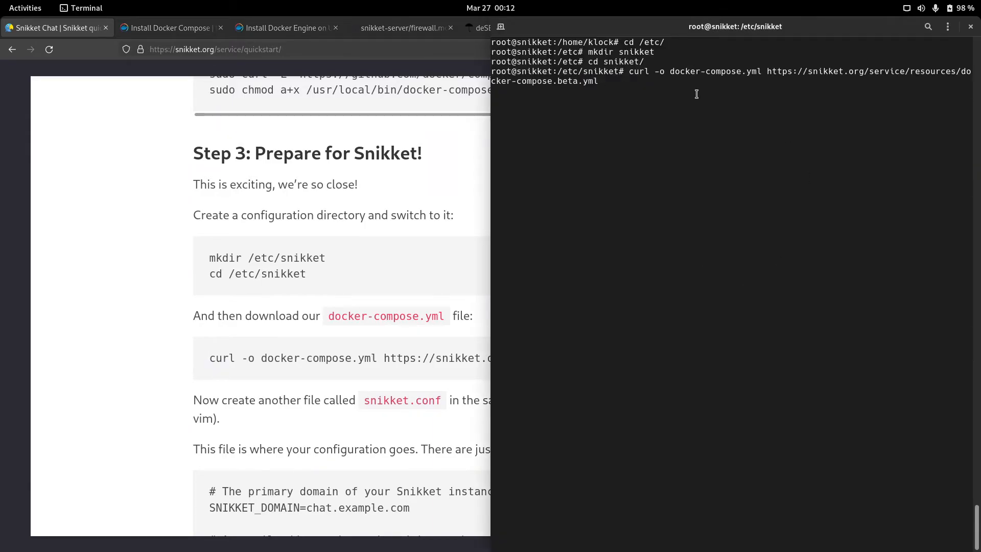
pyautogui.press('Return')
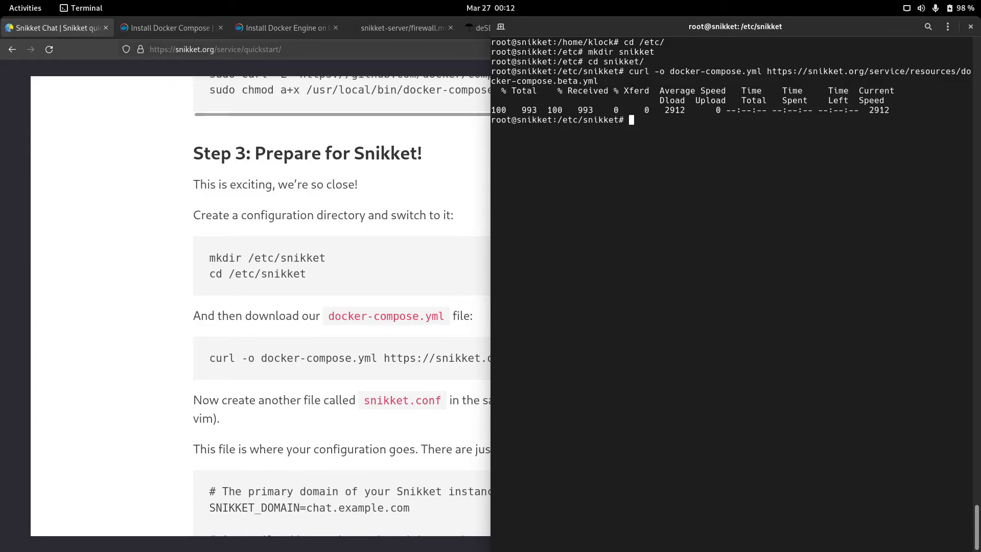
pyautogui.scroll(-6, 329, 333)
pyautogui.scroll(3, 351, 327)
pyautogui.hotkey('alt', 'Tab')
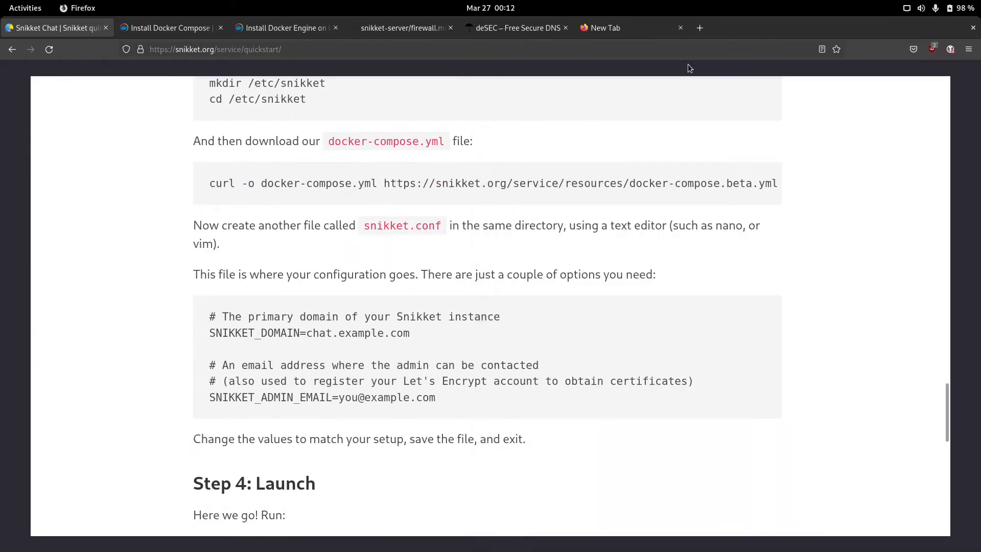
pyautogui.press('super+Left')
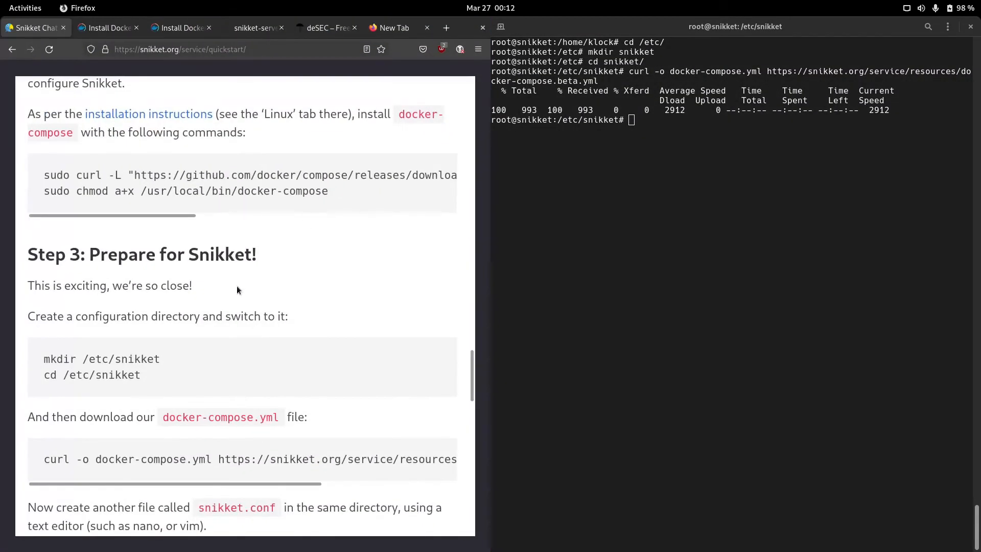
pyautogui.scroll(-10, 251, 297)
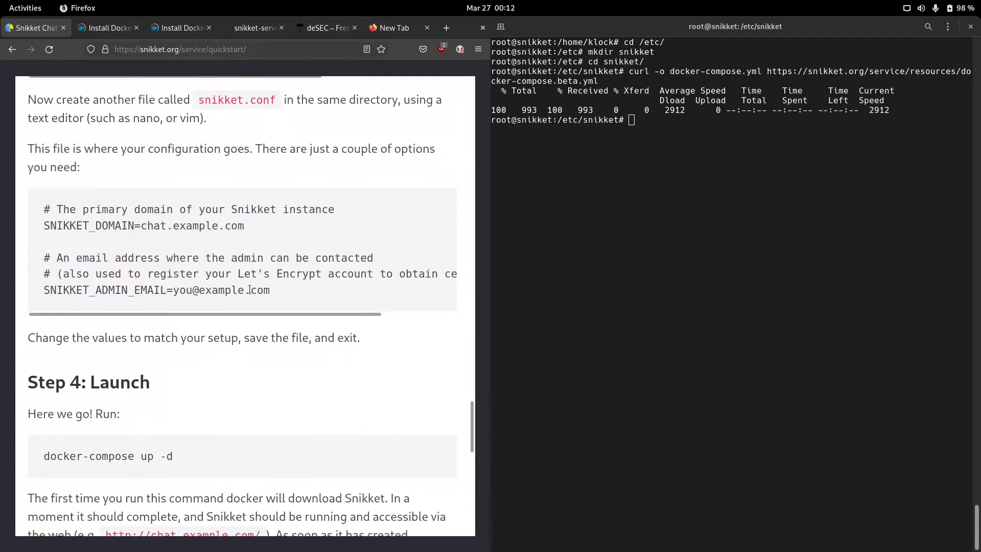
# Step: Open snikket.conf in vim and paste Snikket's example configuration into it
pyautogui.click(786, 227)
pyautogui.write('vim snikket.conf')
pyautogui.press('Return')
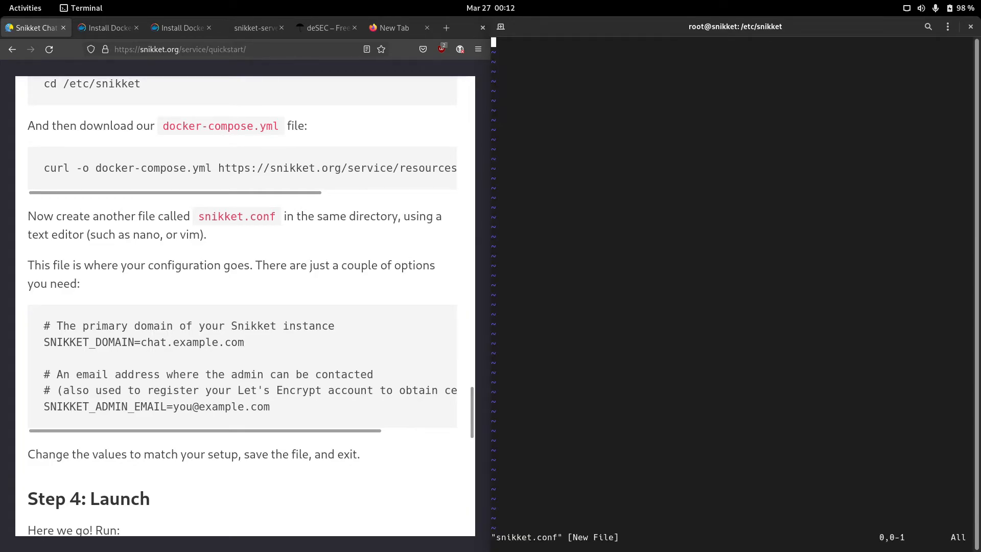
pyautogui.moveTo(44, 324); pyautogui.dragTo(333, 408)
pyautogui.rightClick(286, 391)
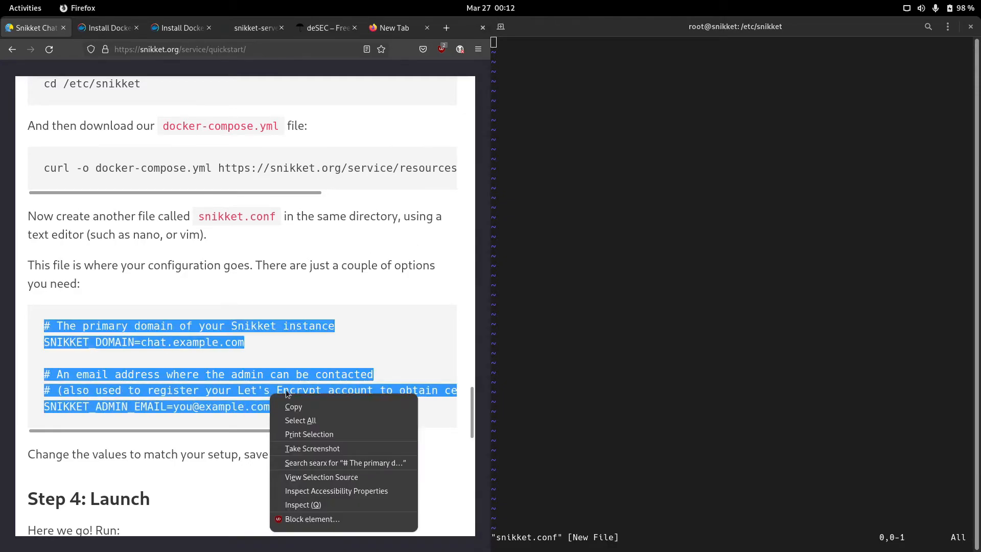
pyautogui.click(352, 406)
pyautogui.click(688, 146)
pyautogui.press('i')
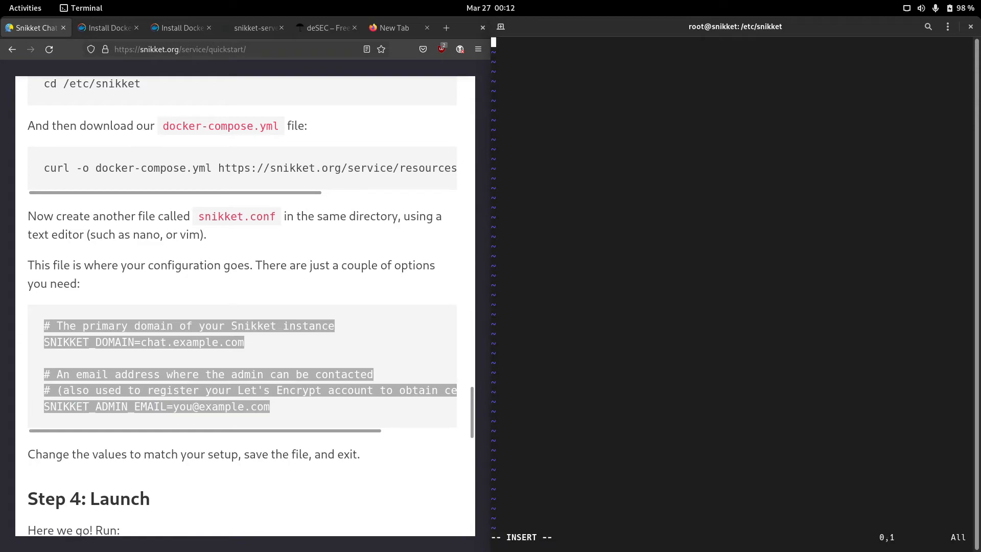
pyautogui.hotkey('ctrl', 'shift', 'v')
pyautogui.write(':wq')
pyautogui.press('BackSpace')
pyautogui.press('BackSpace')
pyautogui.press('BackSpace')
pyautogui.press('Escape')
# Step: Change SNIKKET_DOMAIN to chat.jabber.gq, checking the jabber.gq DNS records
pyautogui.press('Up')
pyautogui.press('Up')
pyautogui.press('Up')
pyautogui.press('Up')
pyautogui.press('Left')
pyautogui.press('Left')
pyautogui.press('Left')
pyautogui.press('Left')
pyautogui.press('Left')
pyautogui.press('Left')
pyautogui.press('Left')
pyautogui.press('Left')
pyautogui.press('Left')
pyautogui.press('Left')
pyautogui.press('Left')
pyautogui.press('Left')
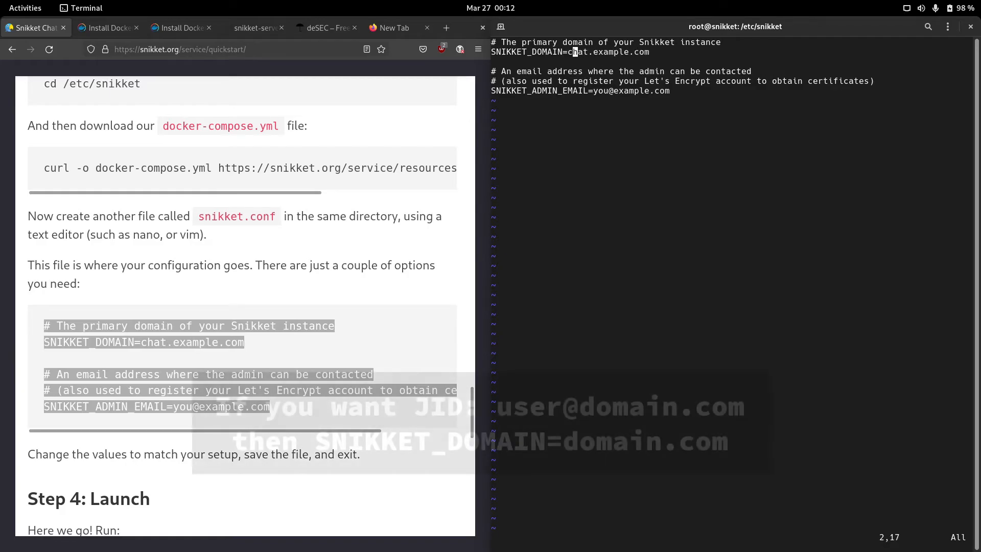
pyautogui.press('Right')
pyautogui.press('Right')
pyautogui.press('Right')
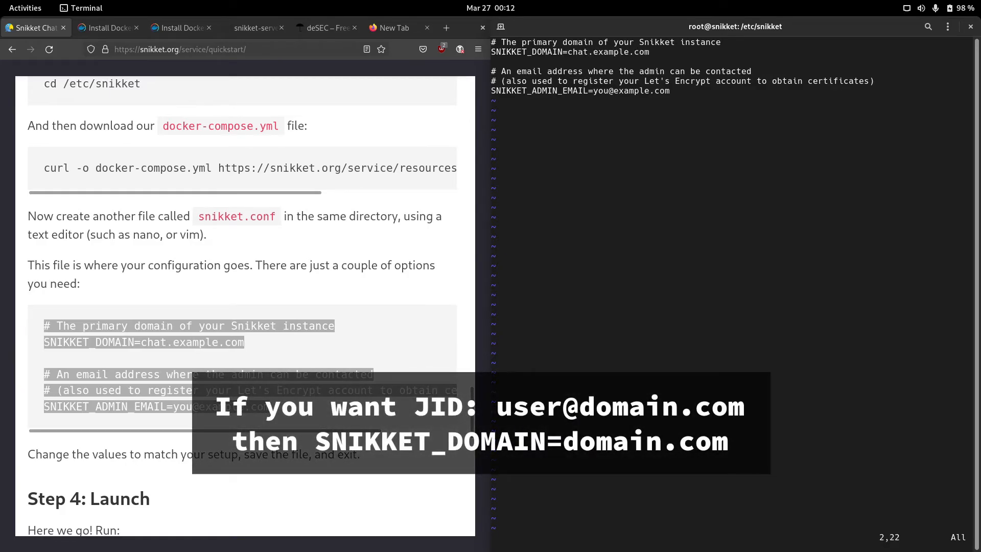
pyautogui.write('wijabber.')
pyautogui.write('gq')
pyautogui.press('Escape')
pyautogui.press('Right')
pyautogui.press('Right')
pyautogui.press('Left')
pyautogui.press('x')
pyautogui.hotkey('shift', 'd')
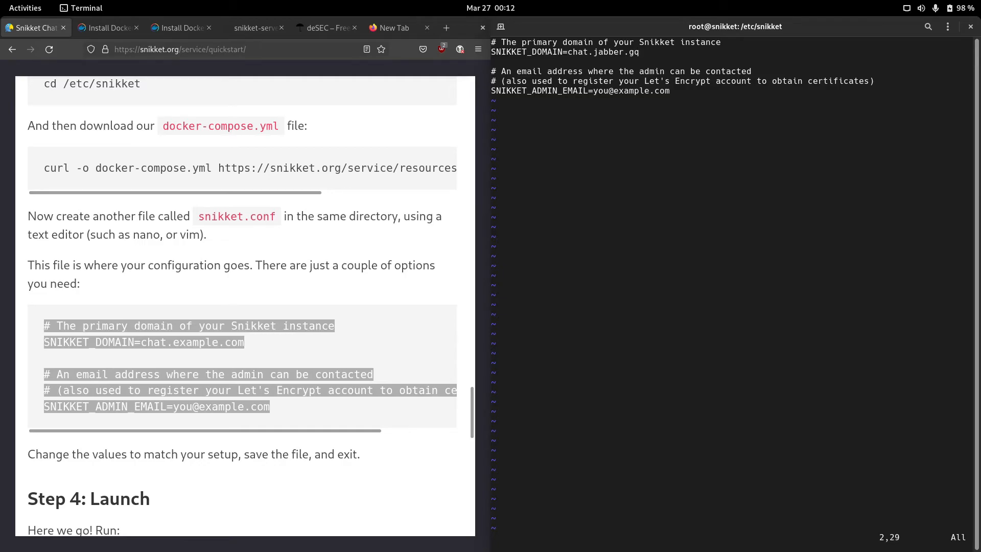
pyautogui.click(329, 31)
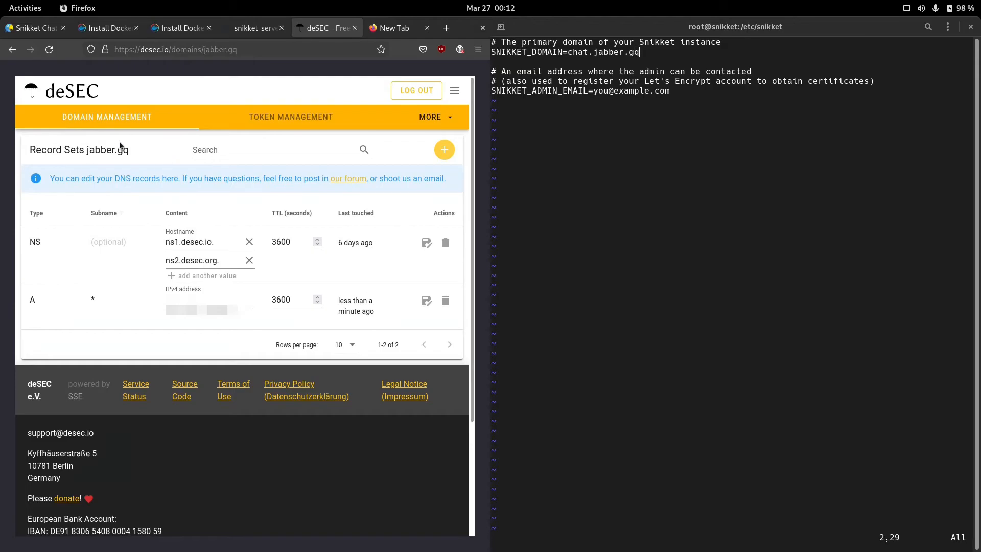
pyautogui.click(30, 35)
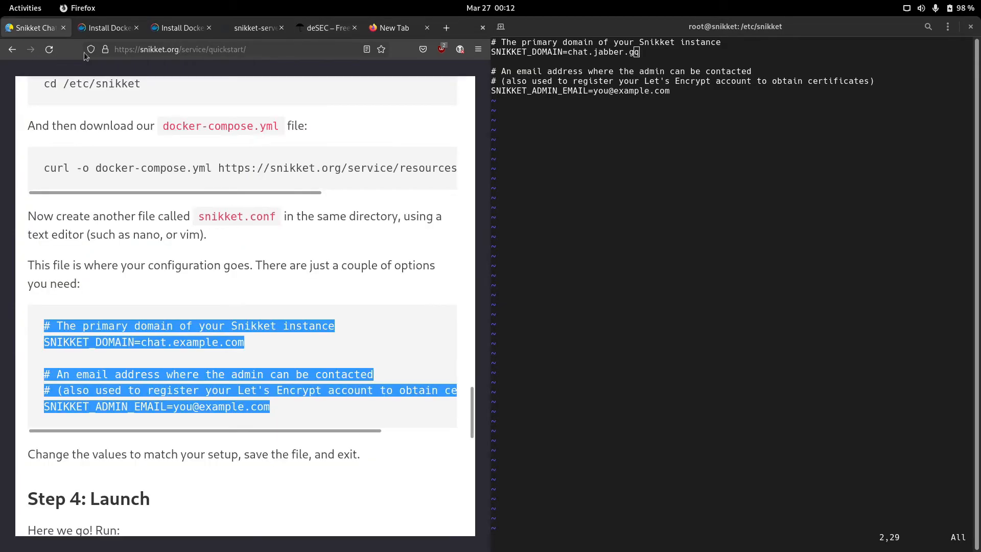
# Step: Replace the placeholder name in SNIKKET_ADMIN_EMAIL with admin
pyautogui.click(675, 163)
pyautogui.press('Down')
pyautogui.press('Down')
pyautogui.press('Down')
pyautogui.press('Down')
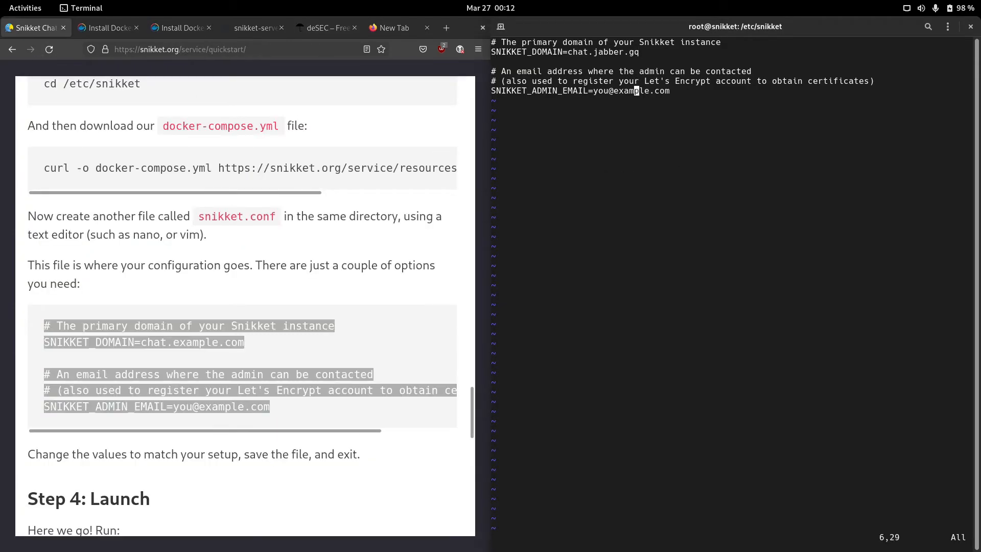
pyautogui.press('Escape')
# Step: Put the admin e-mail on the jabber.gq domain and save snikket.conf with :wq
pyautogui.press('l')
pyautogui.press('l')
pyautogui.press('l')
pyautogui.press('d')
pyautogui.press('w')
pyautogui.hotkey('shift', 'd')
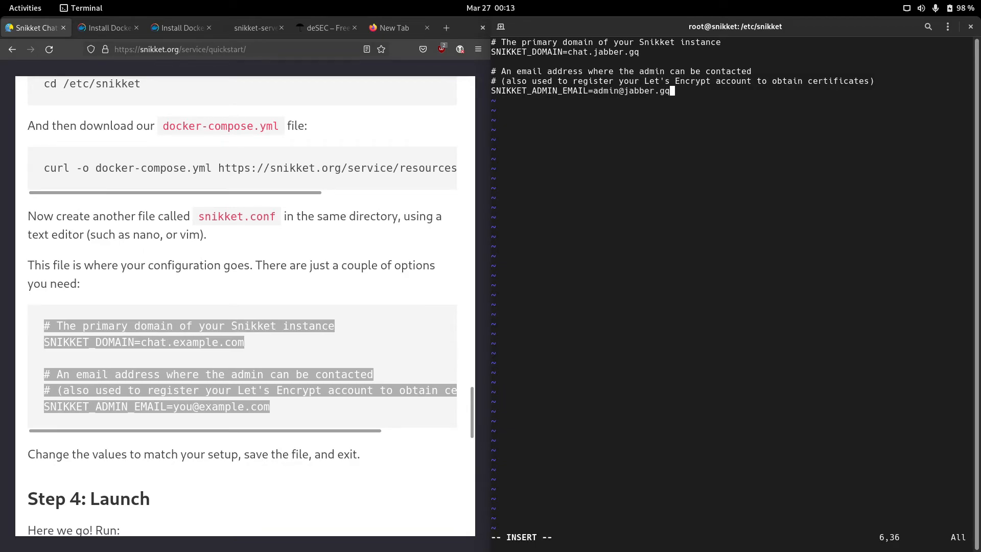
pyautogui.press('Escape')
pyautogui.write(':wq')
pyautogui.press('Return')
pyautogui.scroll(-5, 267, 280)
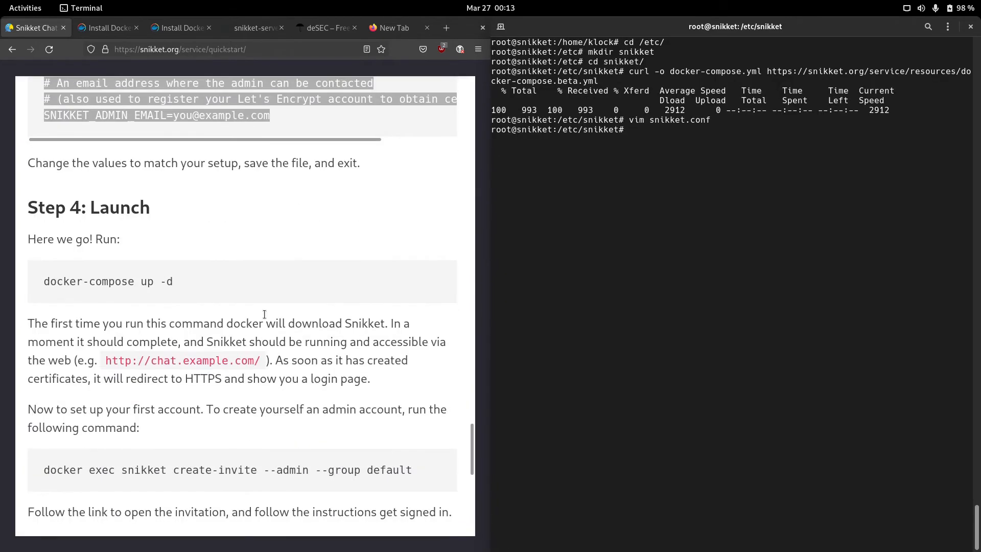
# Step: Start the Snikket containers with docker-compose up -d, review the output, then raise Firefox
pyautogui.write('docker-compose up -d')
pyautogui.press('Return')
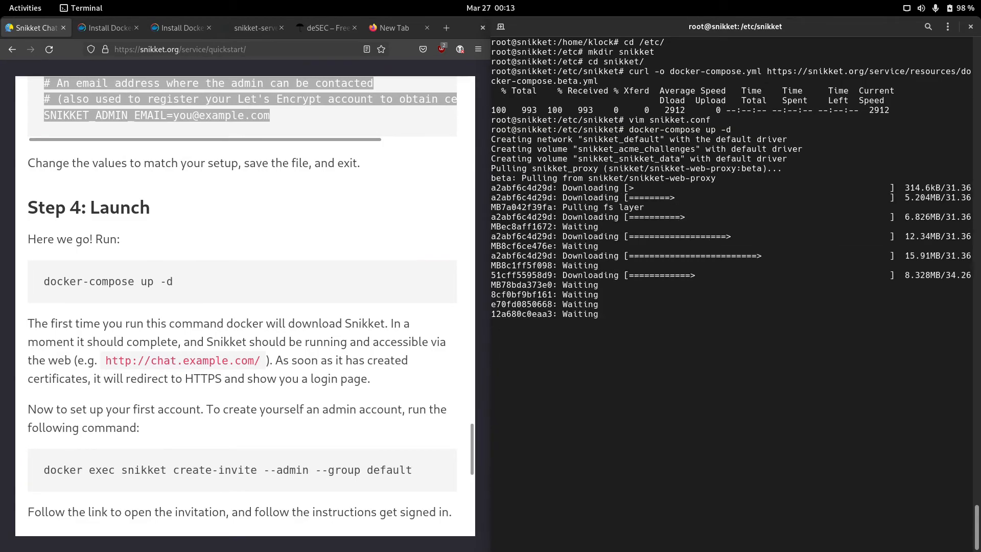
pyautogui.scroll(-1, 300, 320)
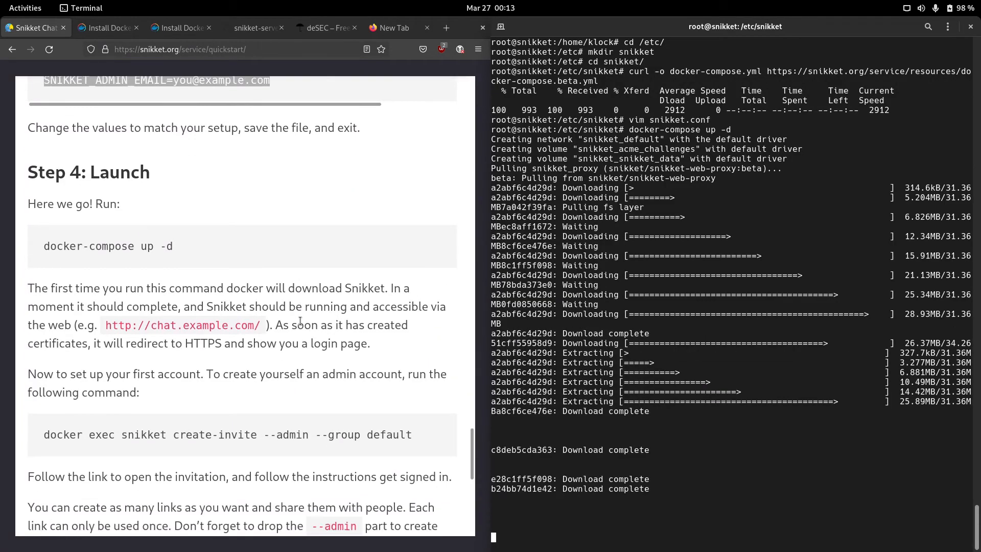
pyautogui.scroll(-4, 300, 320)
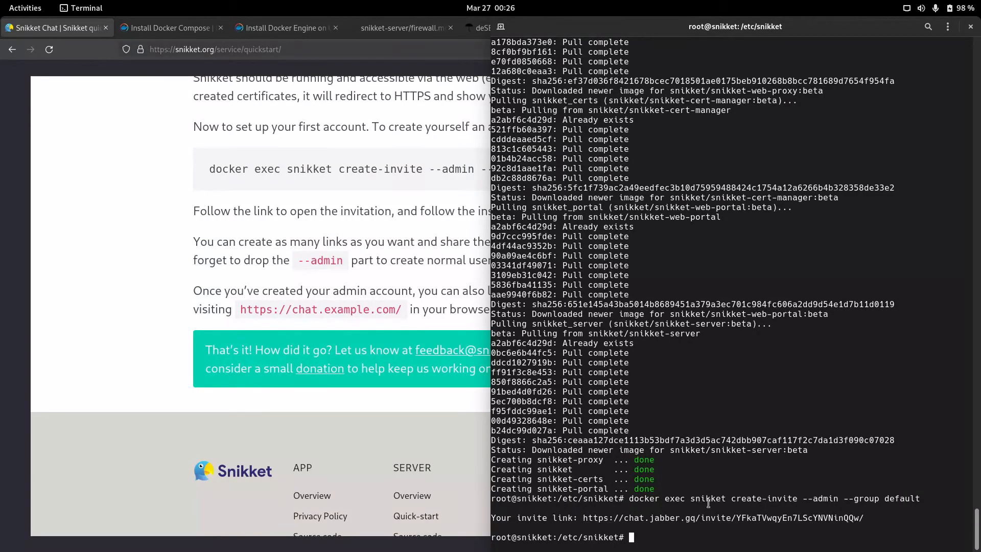
pyautogui.scroll(1, 366, 240)
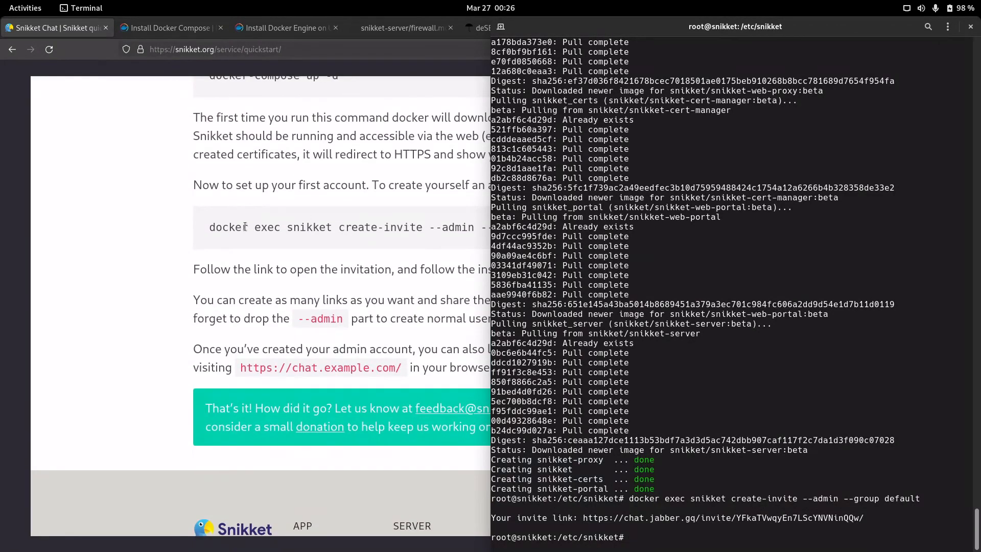
pyautogui.scroll(1, 335, 291)
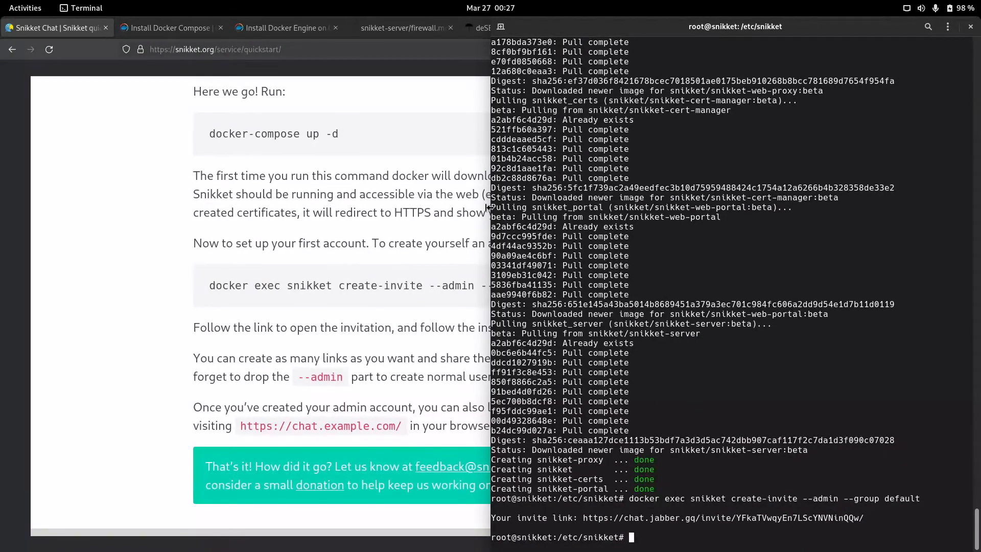
pyautogui.click(439, 197)
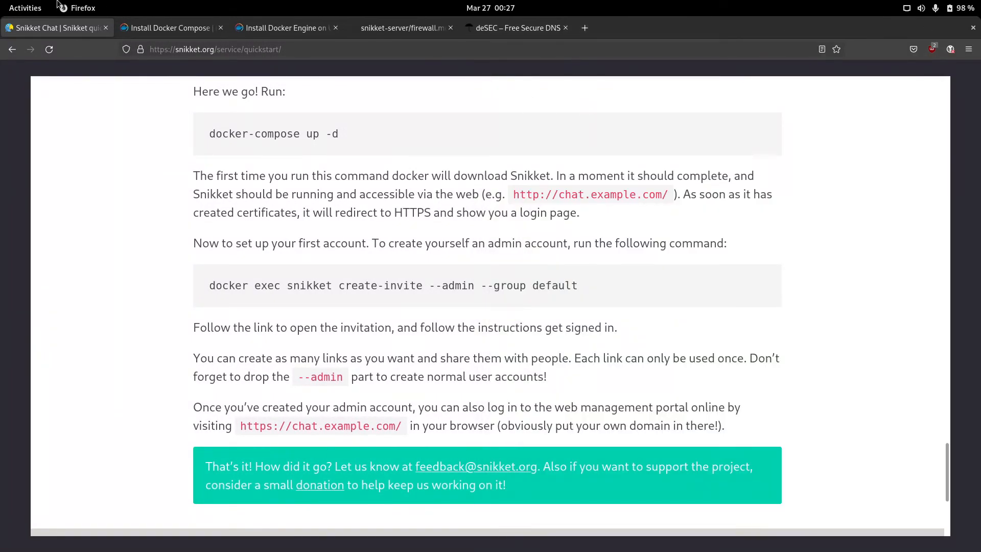
# Step: Load the Snikket invite link in a new tab and choose manual account registration
pyautogui.click(587, 29)
pyautogui.hotkey('ctrl', 'v')
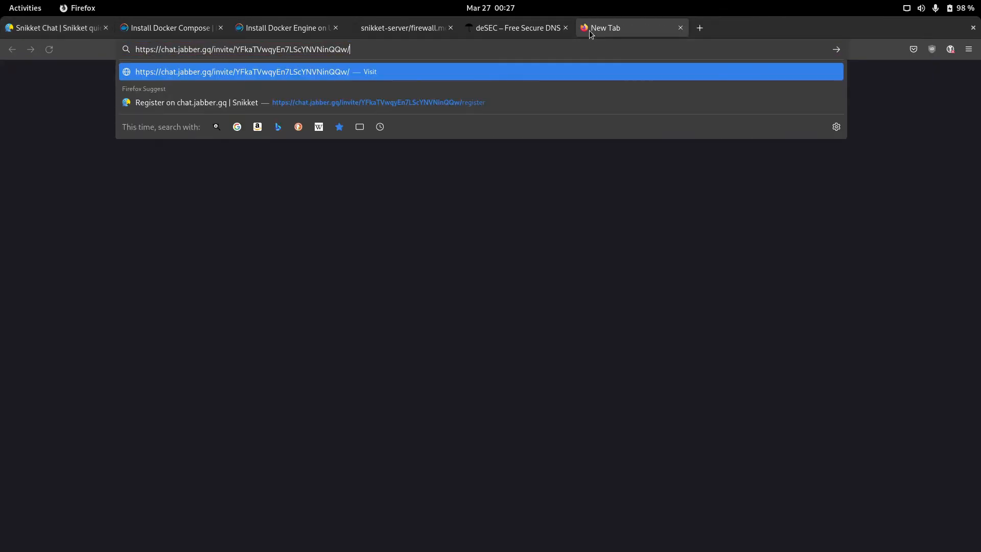
pyautogui.press('Return')
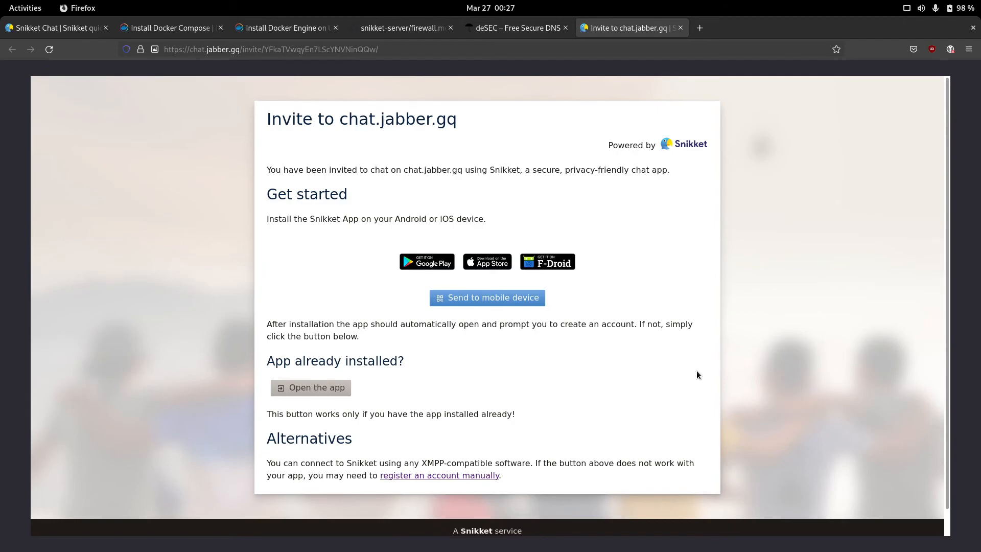
pyautogui.scroll(-1, 403, 376)
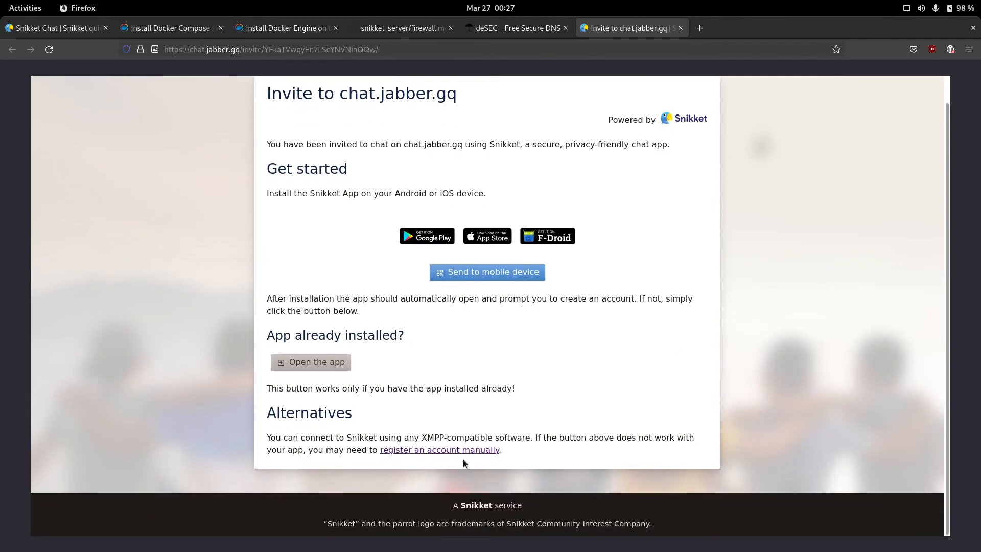
pyautogui.click(432, 451)
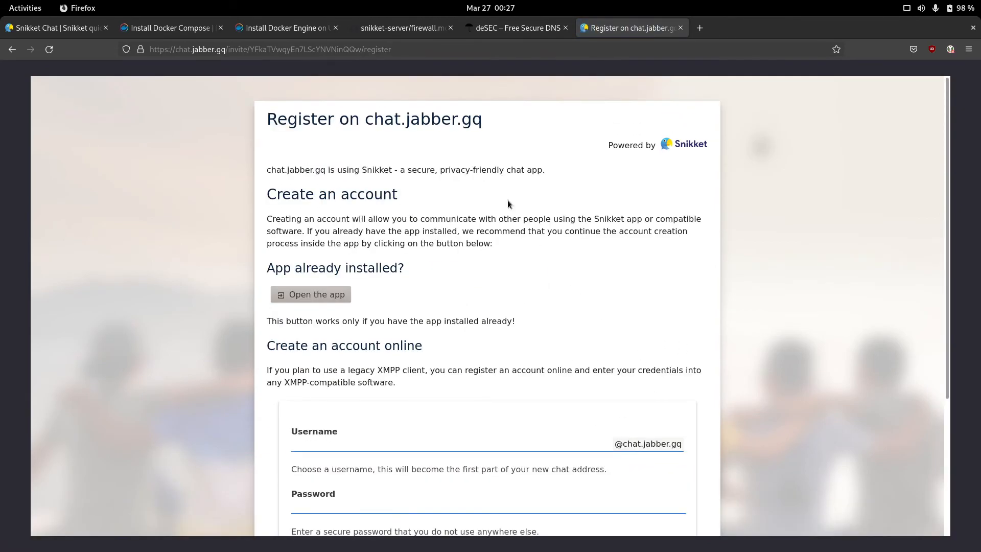
# Step: Submit the registration with username 'admin' and the account password filled in
pyautogui.scroll(-3, 542, 204)
pyautogui.click(472, 263)
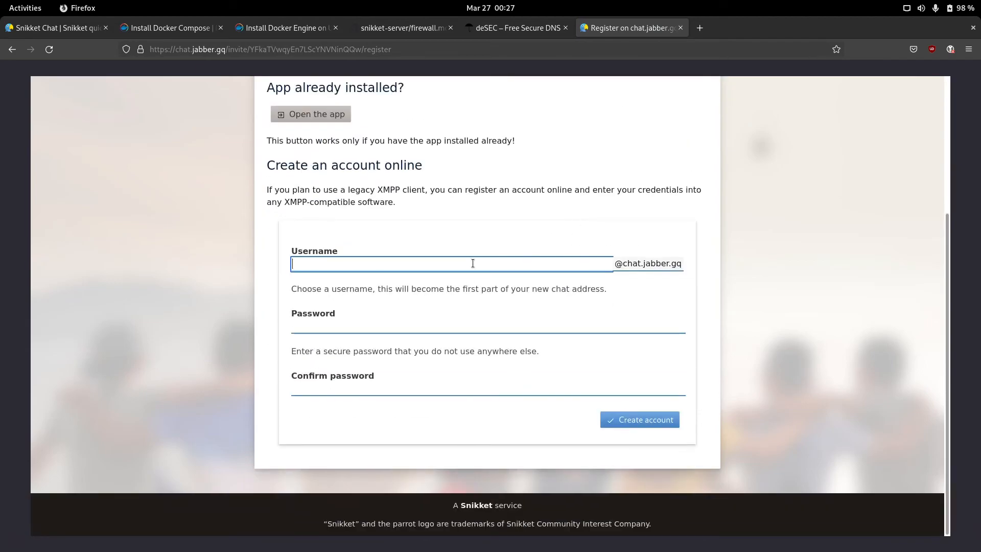
pyautogui.write('admin')
pyautogui.click(380, 326)
pyautogui.write('**********')
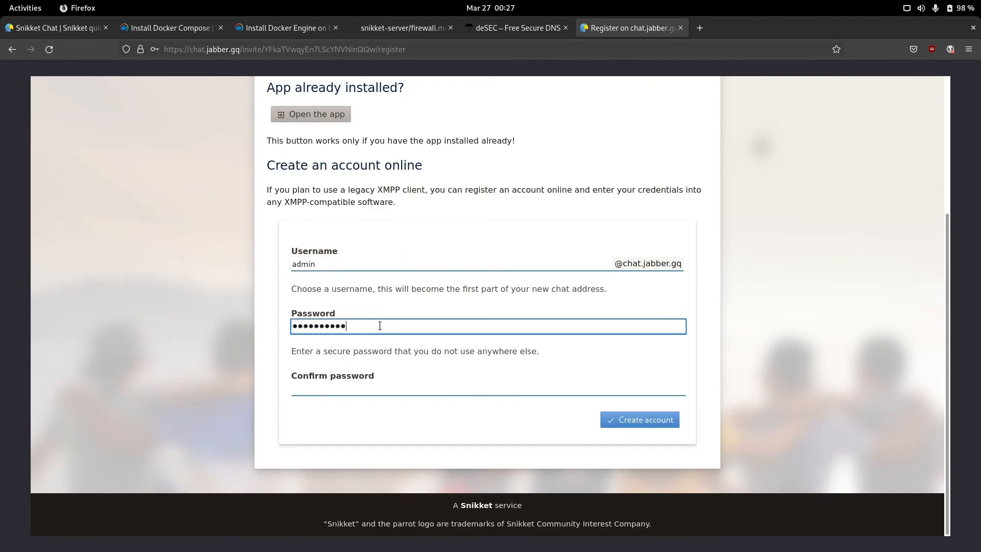
pyautogui.click(363, 388)
pyautogui.write('**********')
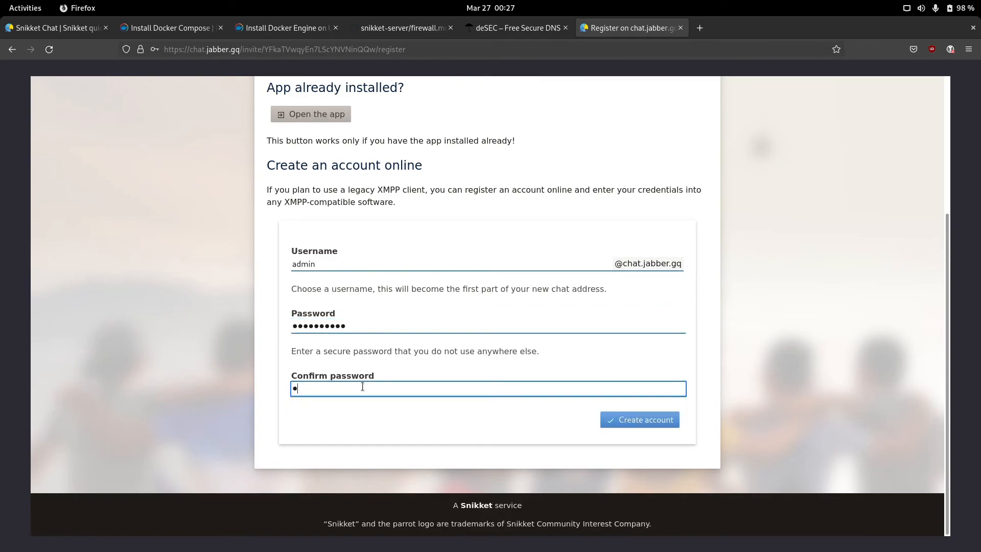
pyautogui.press('Return')
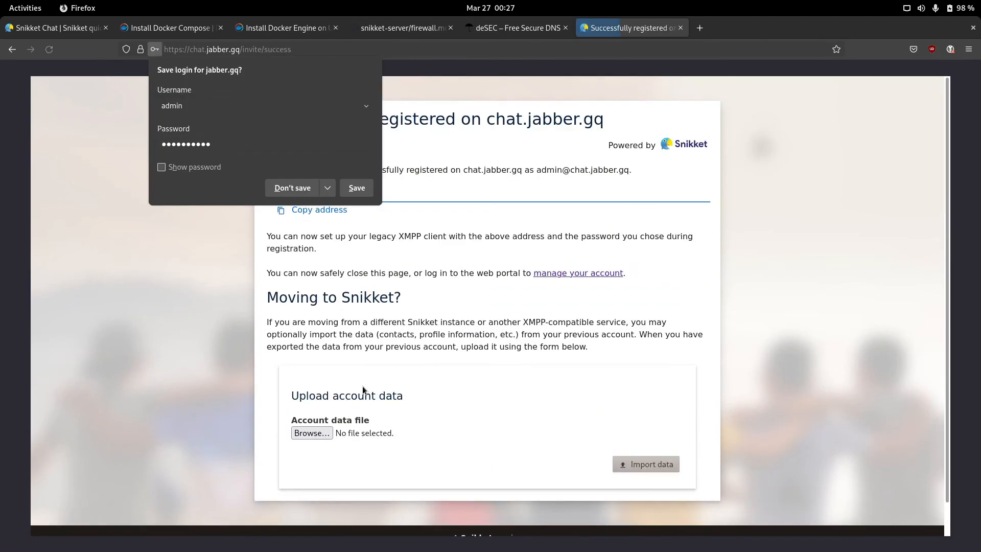
# Step: Decline saving the login in the browser and leave the address bar unchanged
pyautogui.click(302, 189)
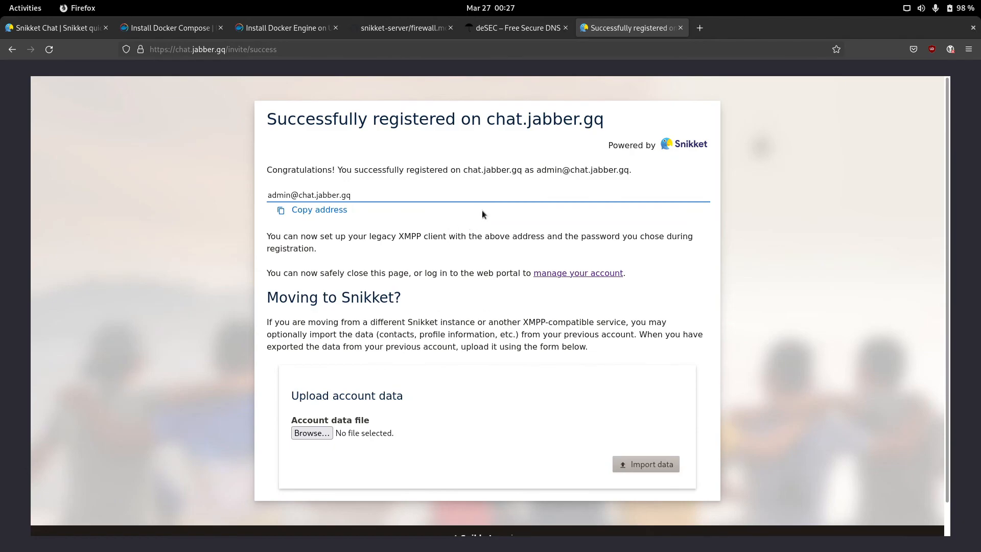
pyautogui.click(380, 49)
pyautogui.write('c')
pyautogui.press('BackSpace')
pyautogui.press('BackSpace')
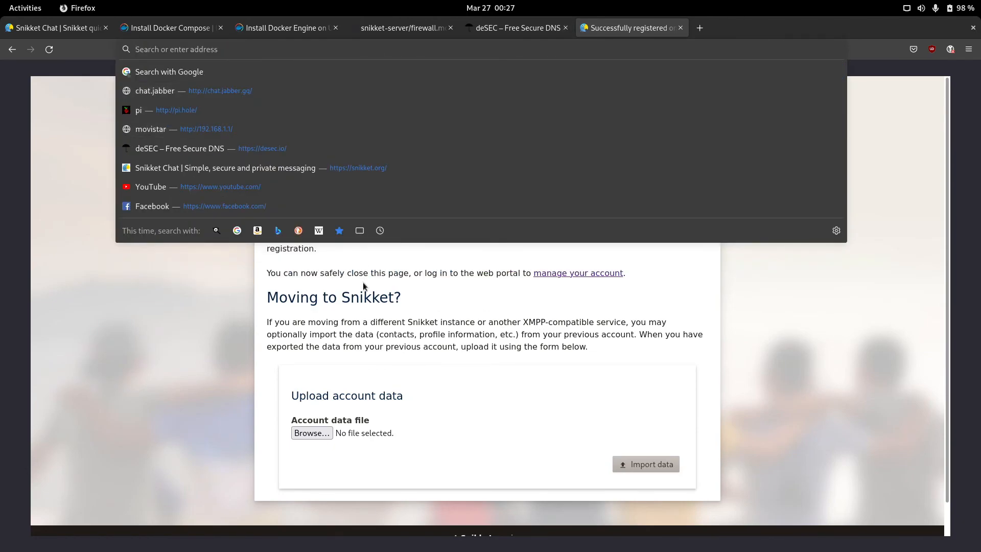
pyautogui.click(363, 282)
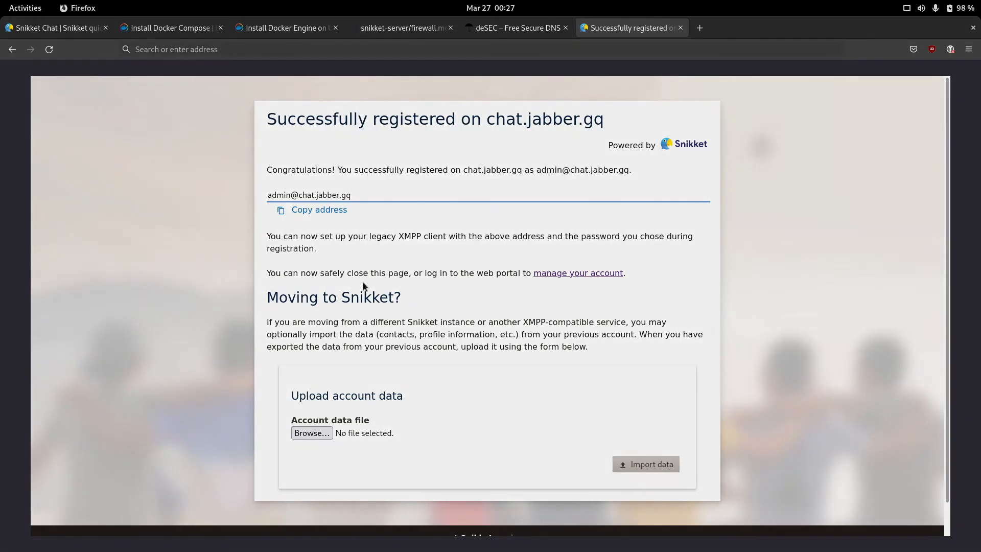